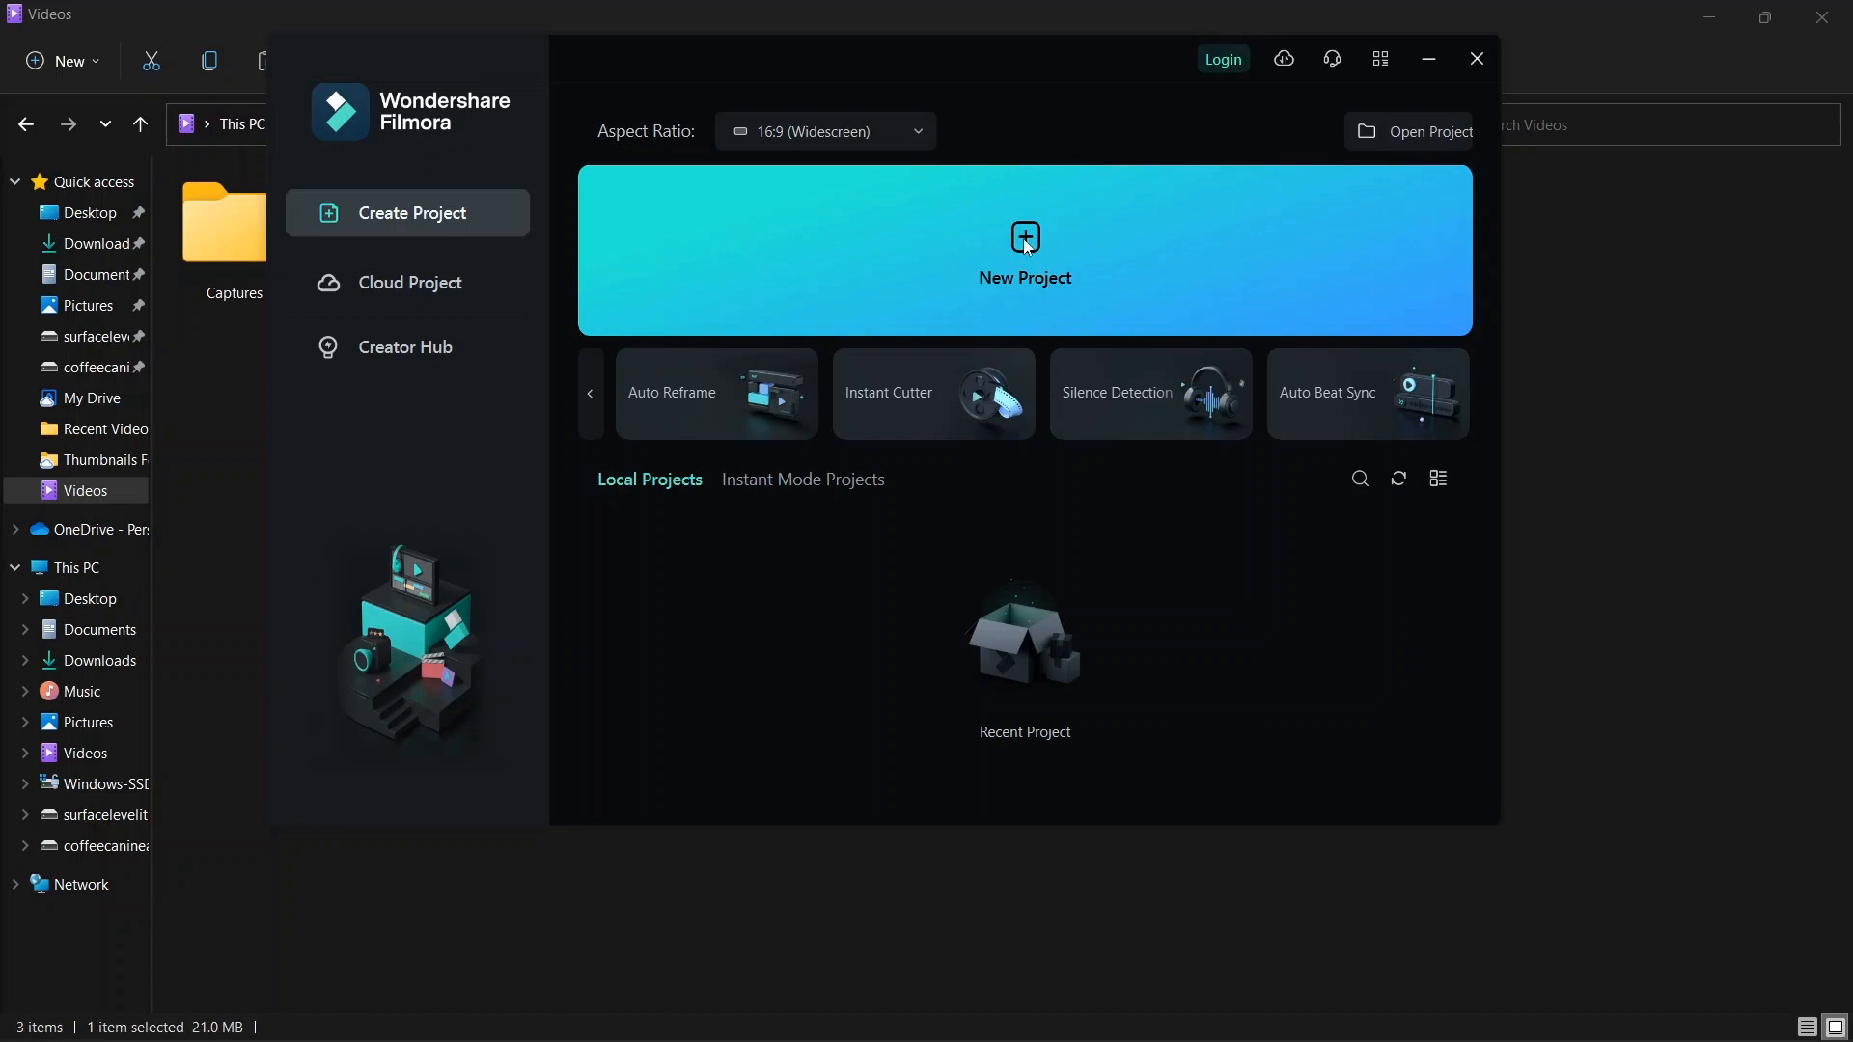
# Start a new project from the launch window.
pyautogui.moveTo(1063, 55)
pyautogui.mouseDown()
pyautogui.moveTo(1060, 120)
pyautogui.moveTo(1011, 2)
pyautogui.moveTo(1039, 23)
pyautogui.moveTo(1089, 7)
pyautogui.moveTo(1124, 174)
pyautogui.moveTo(1410, 153)
pyautogui.mouseUp()
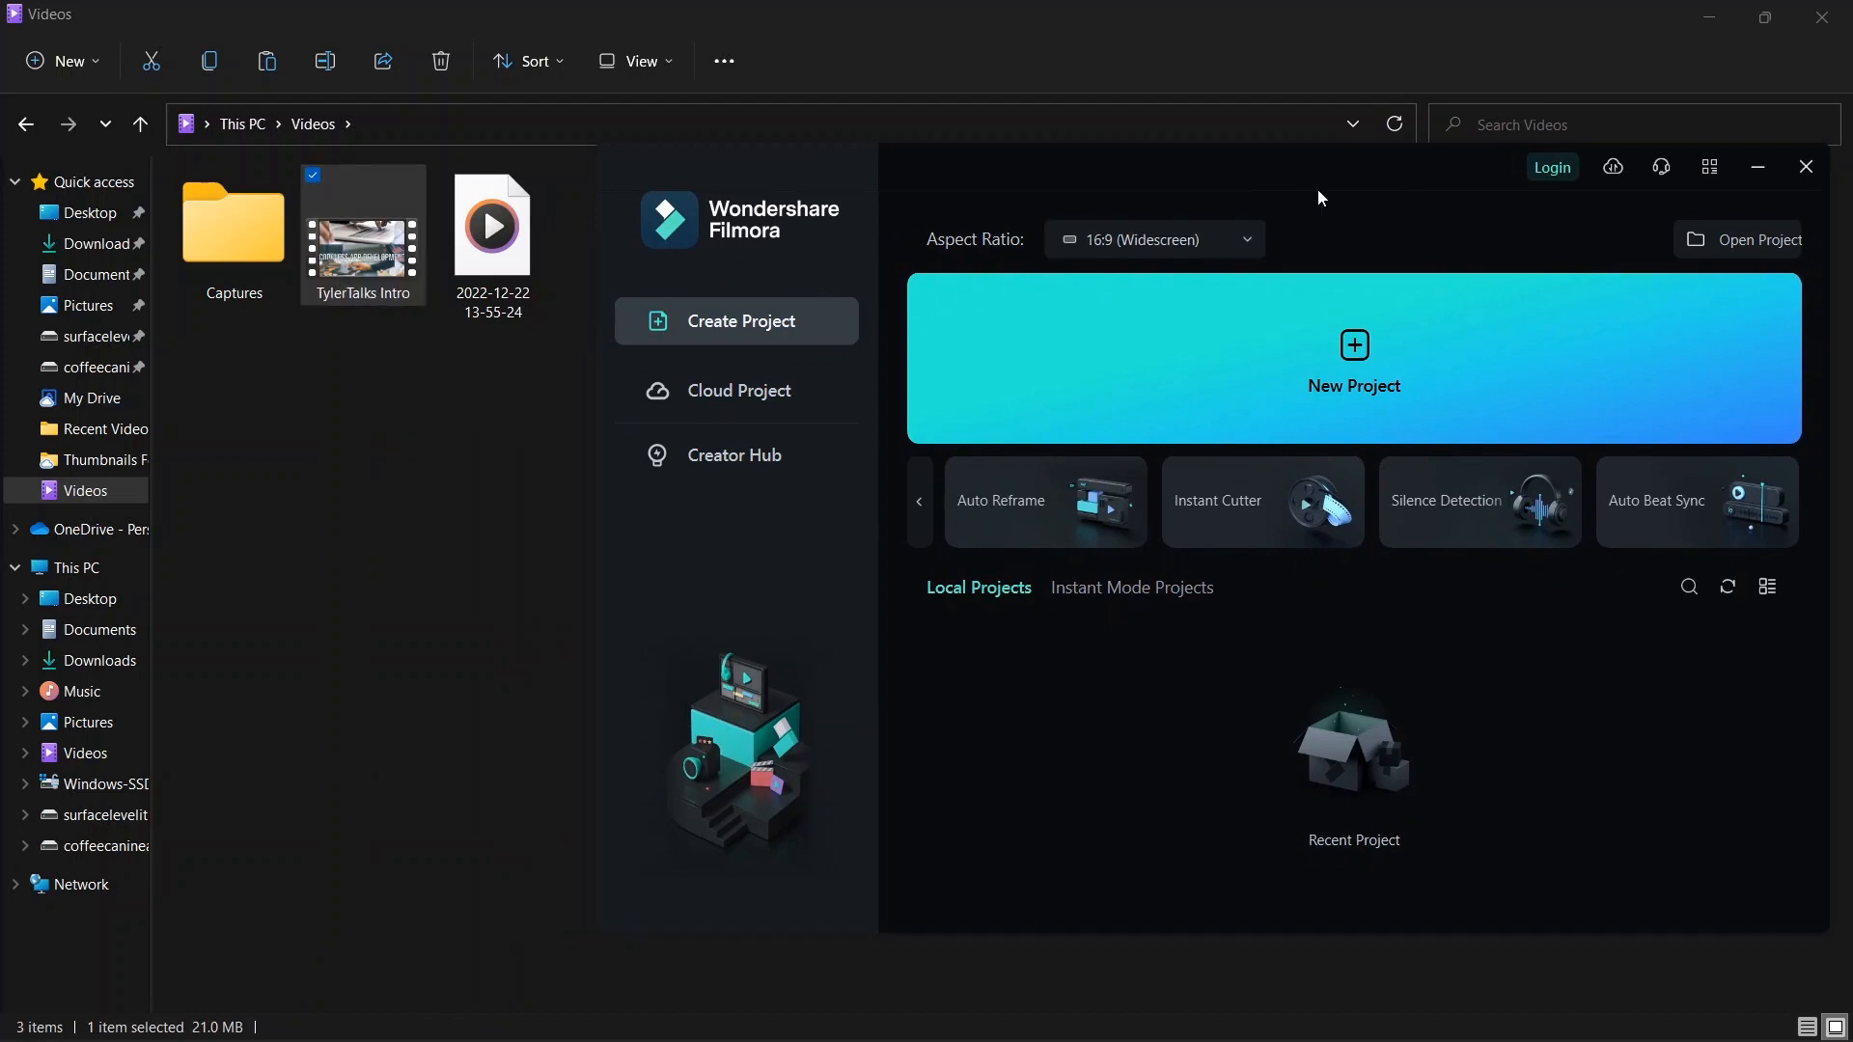
pyautogui.moveTo(1345, 175); pyautogui.dragTo(998, 101)
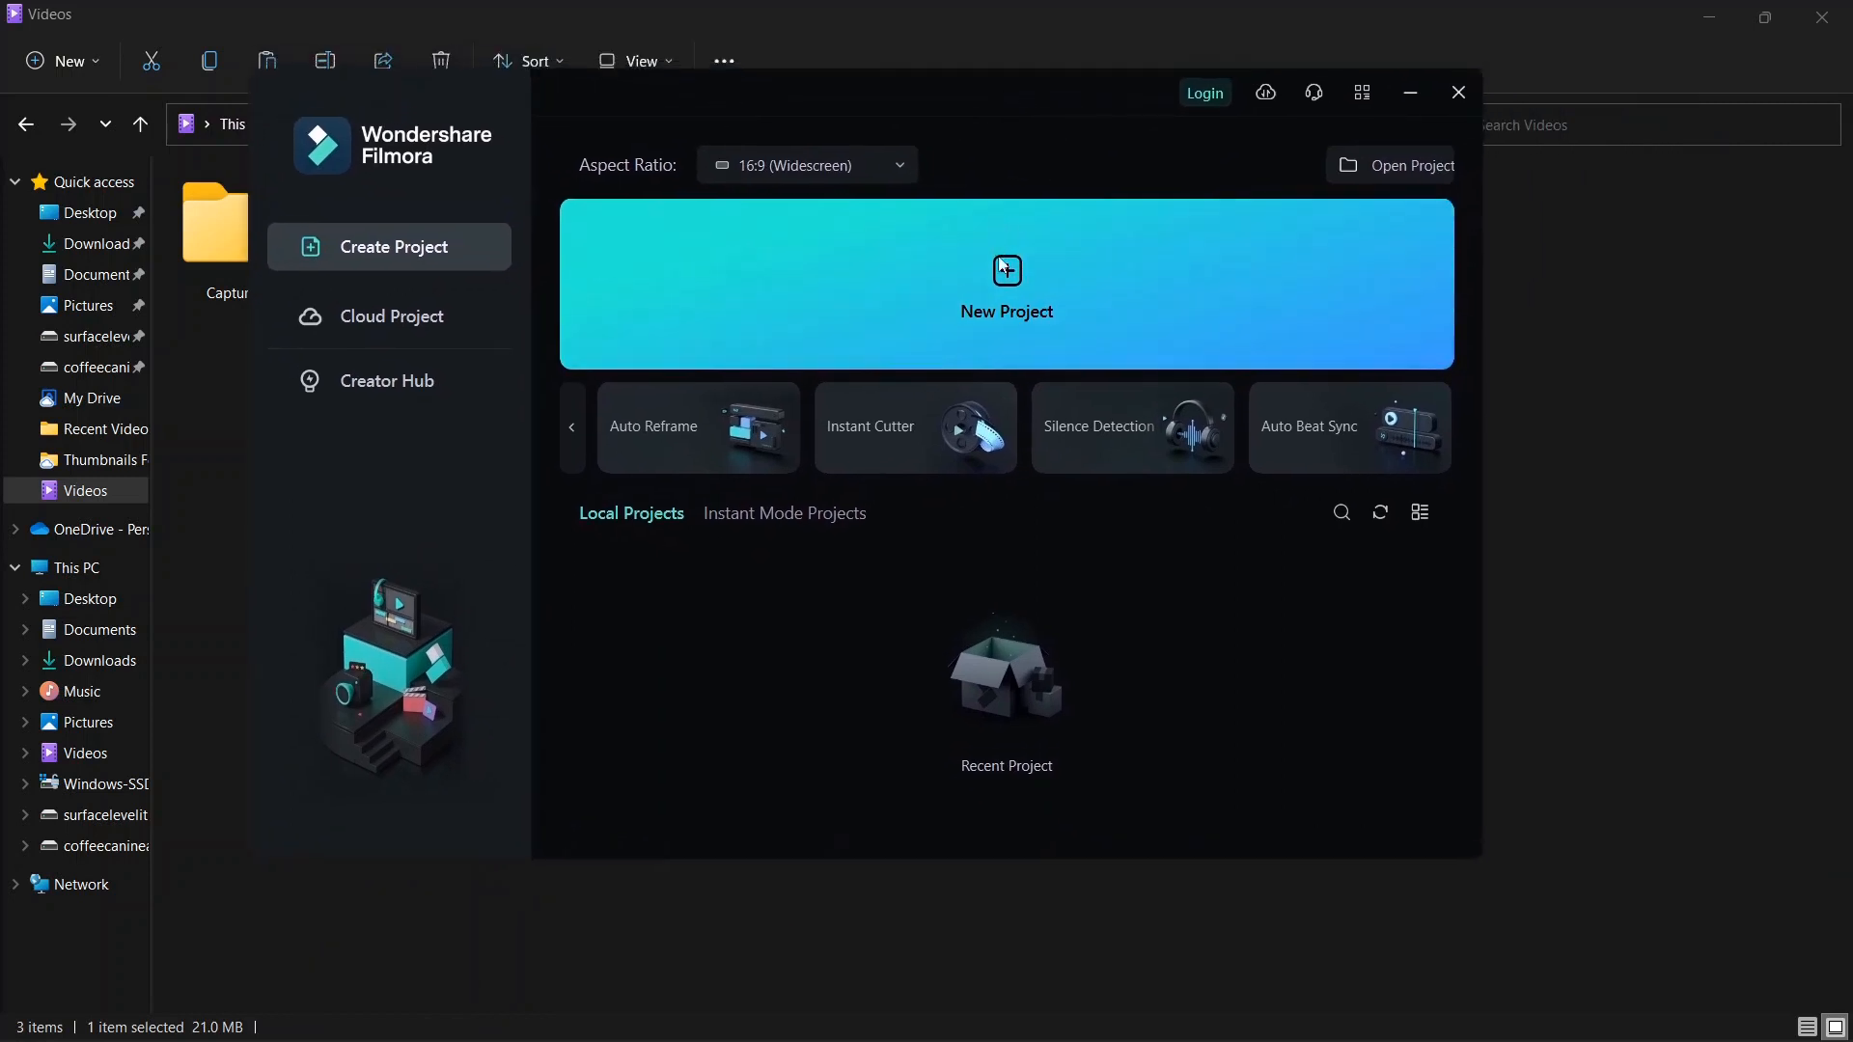
pyautogui.click(1008, 287)
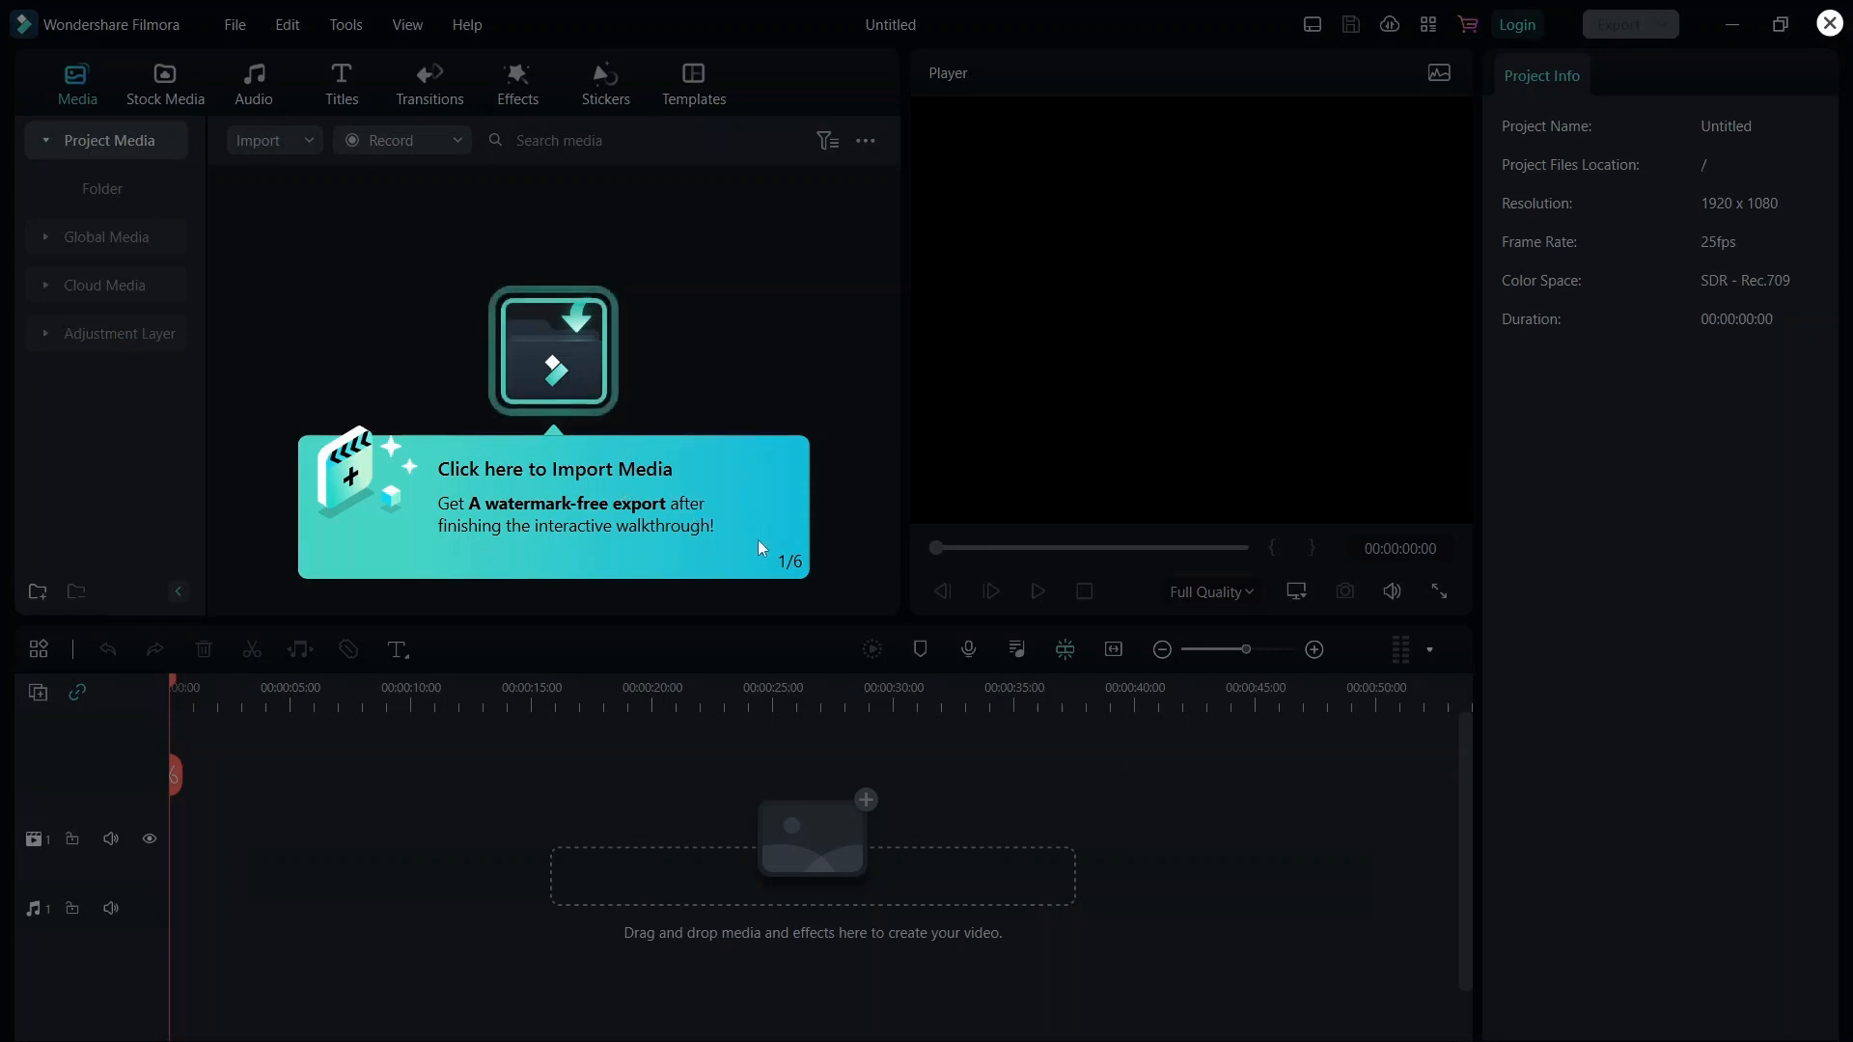
# Import the user guide video into the project media and add it to the video track.
pyautogui.click(559, 339)
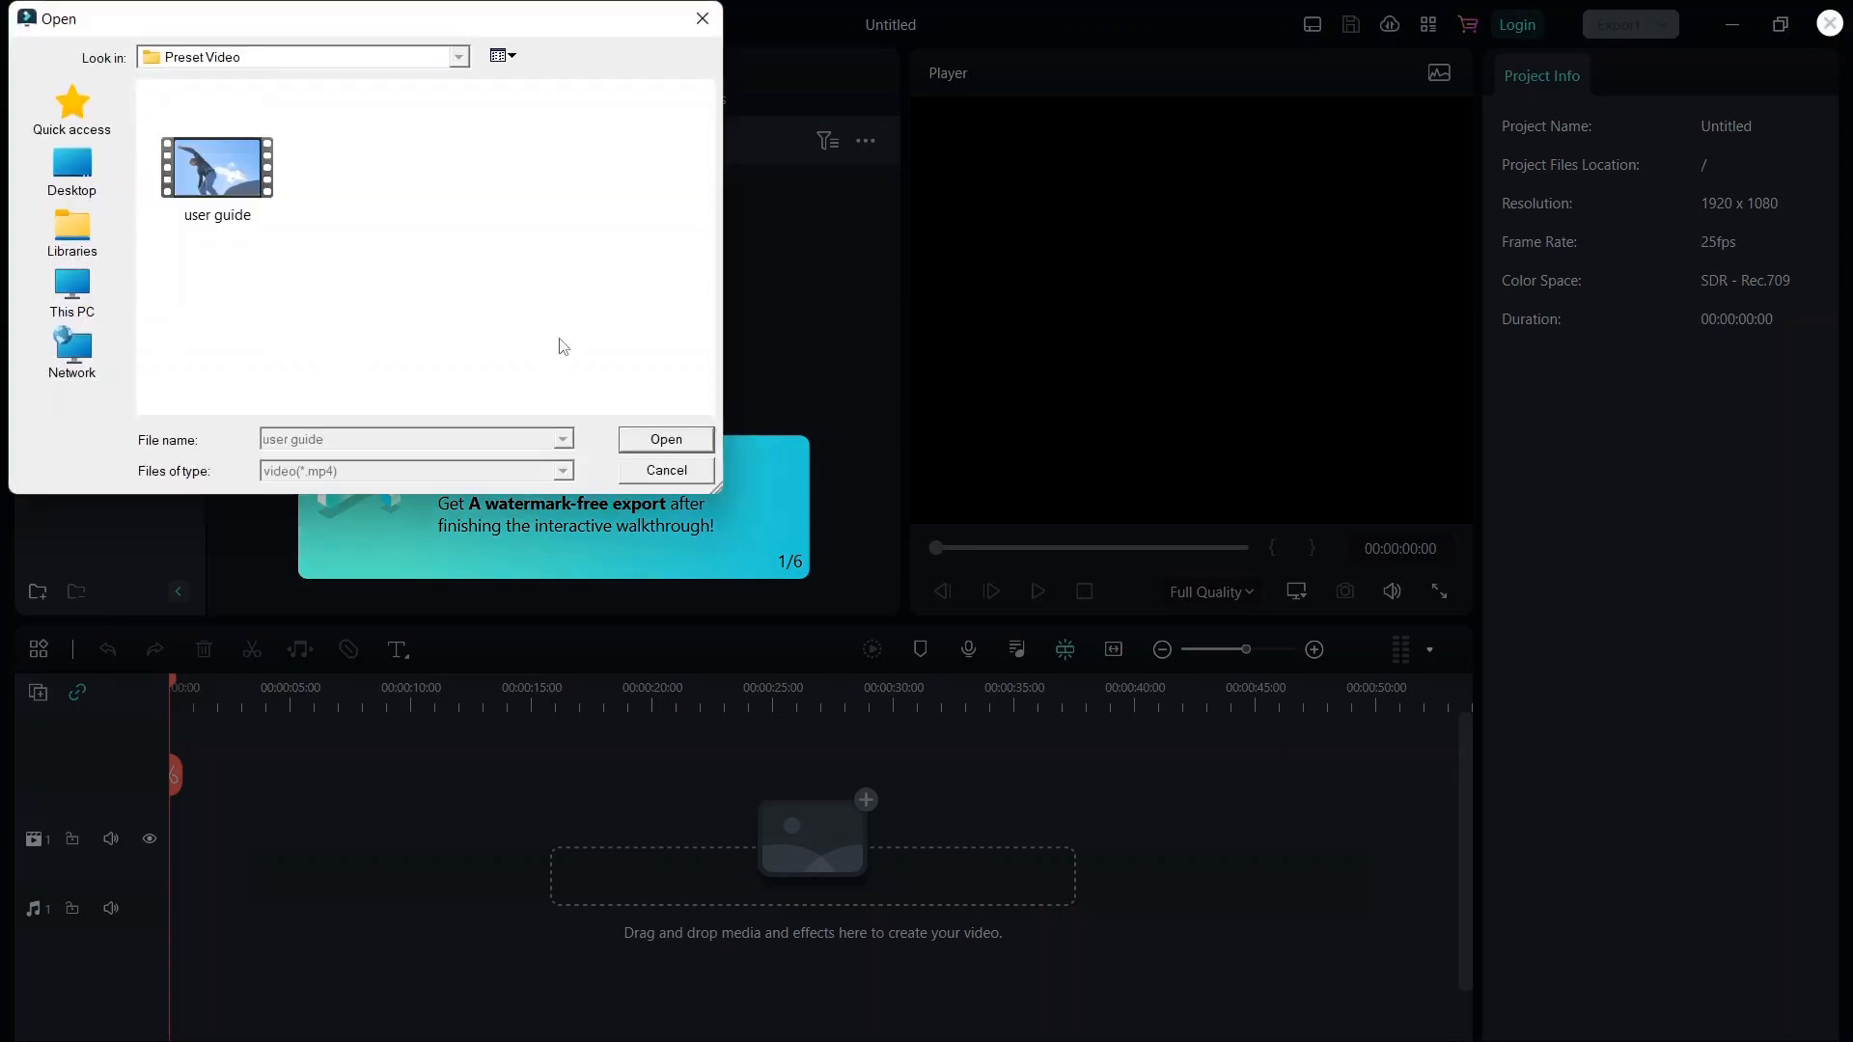
pyautogui.doubleClick(230, 199)
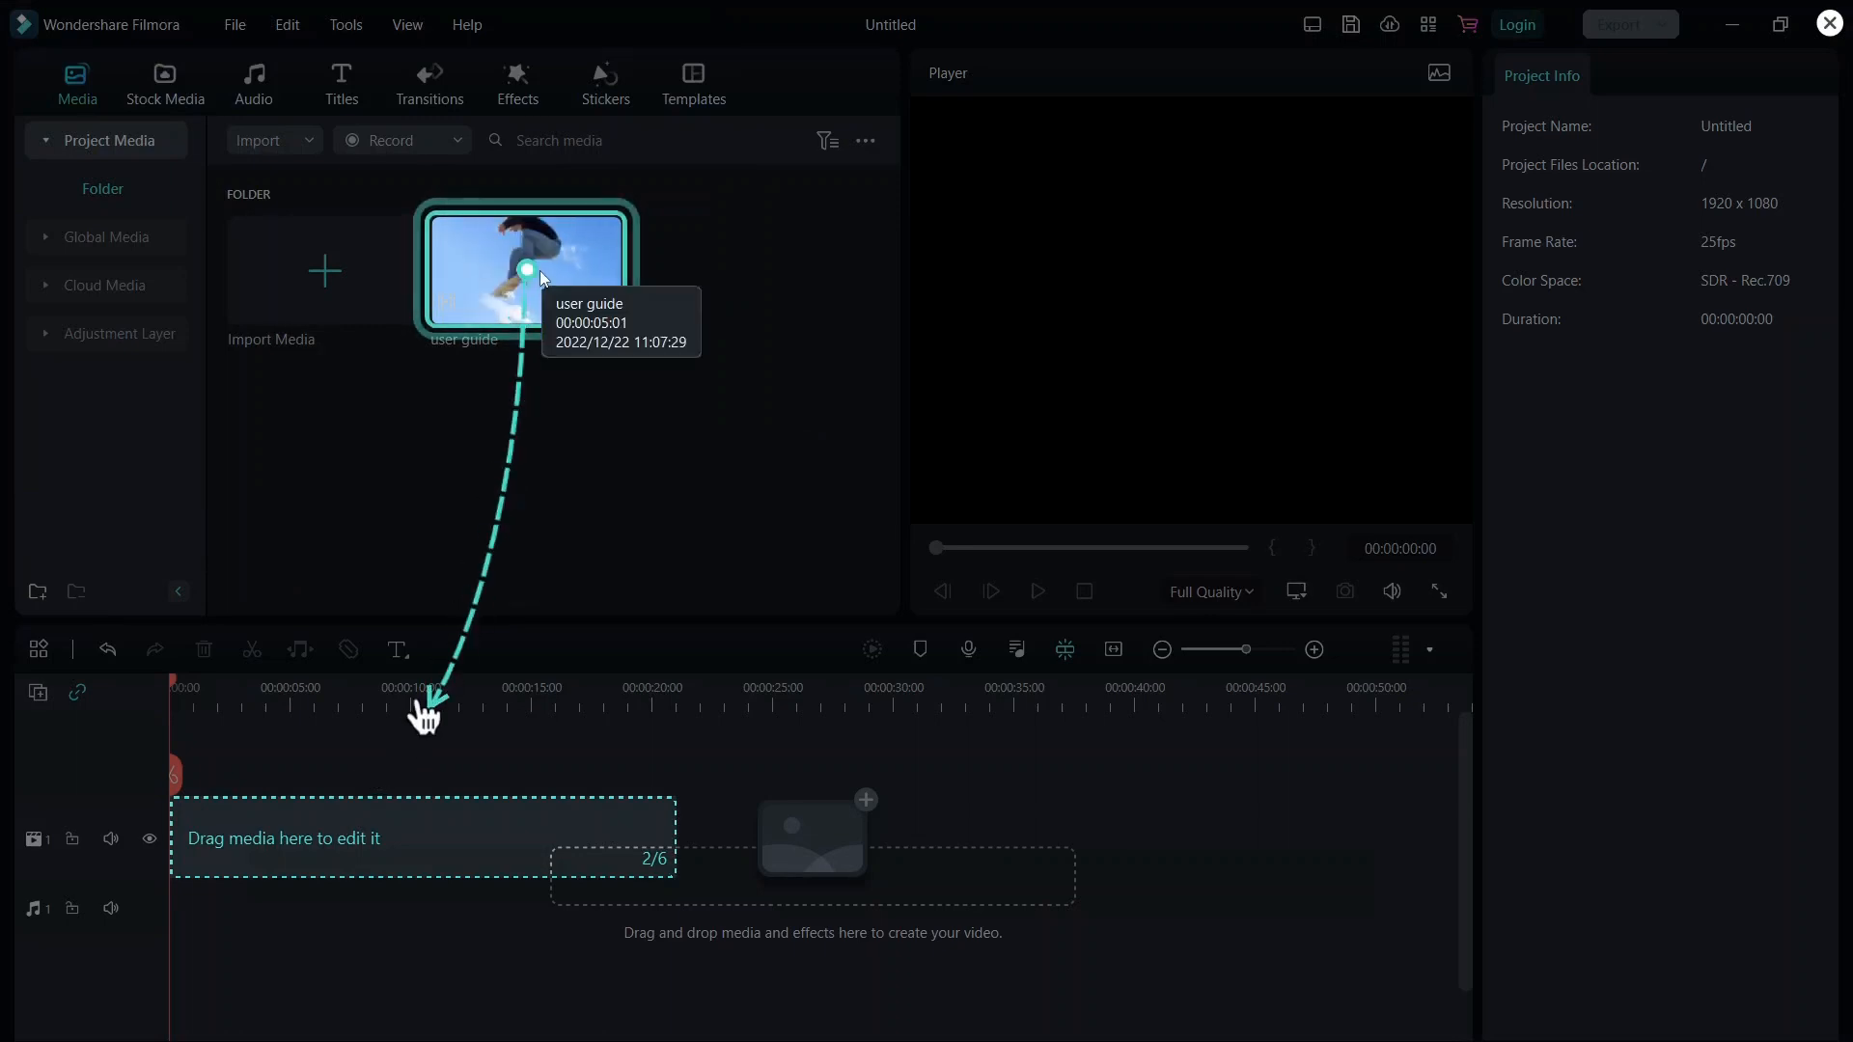
pyautogui.moveTo(541, 278); pyautogui.dragTo(347, 830)
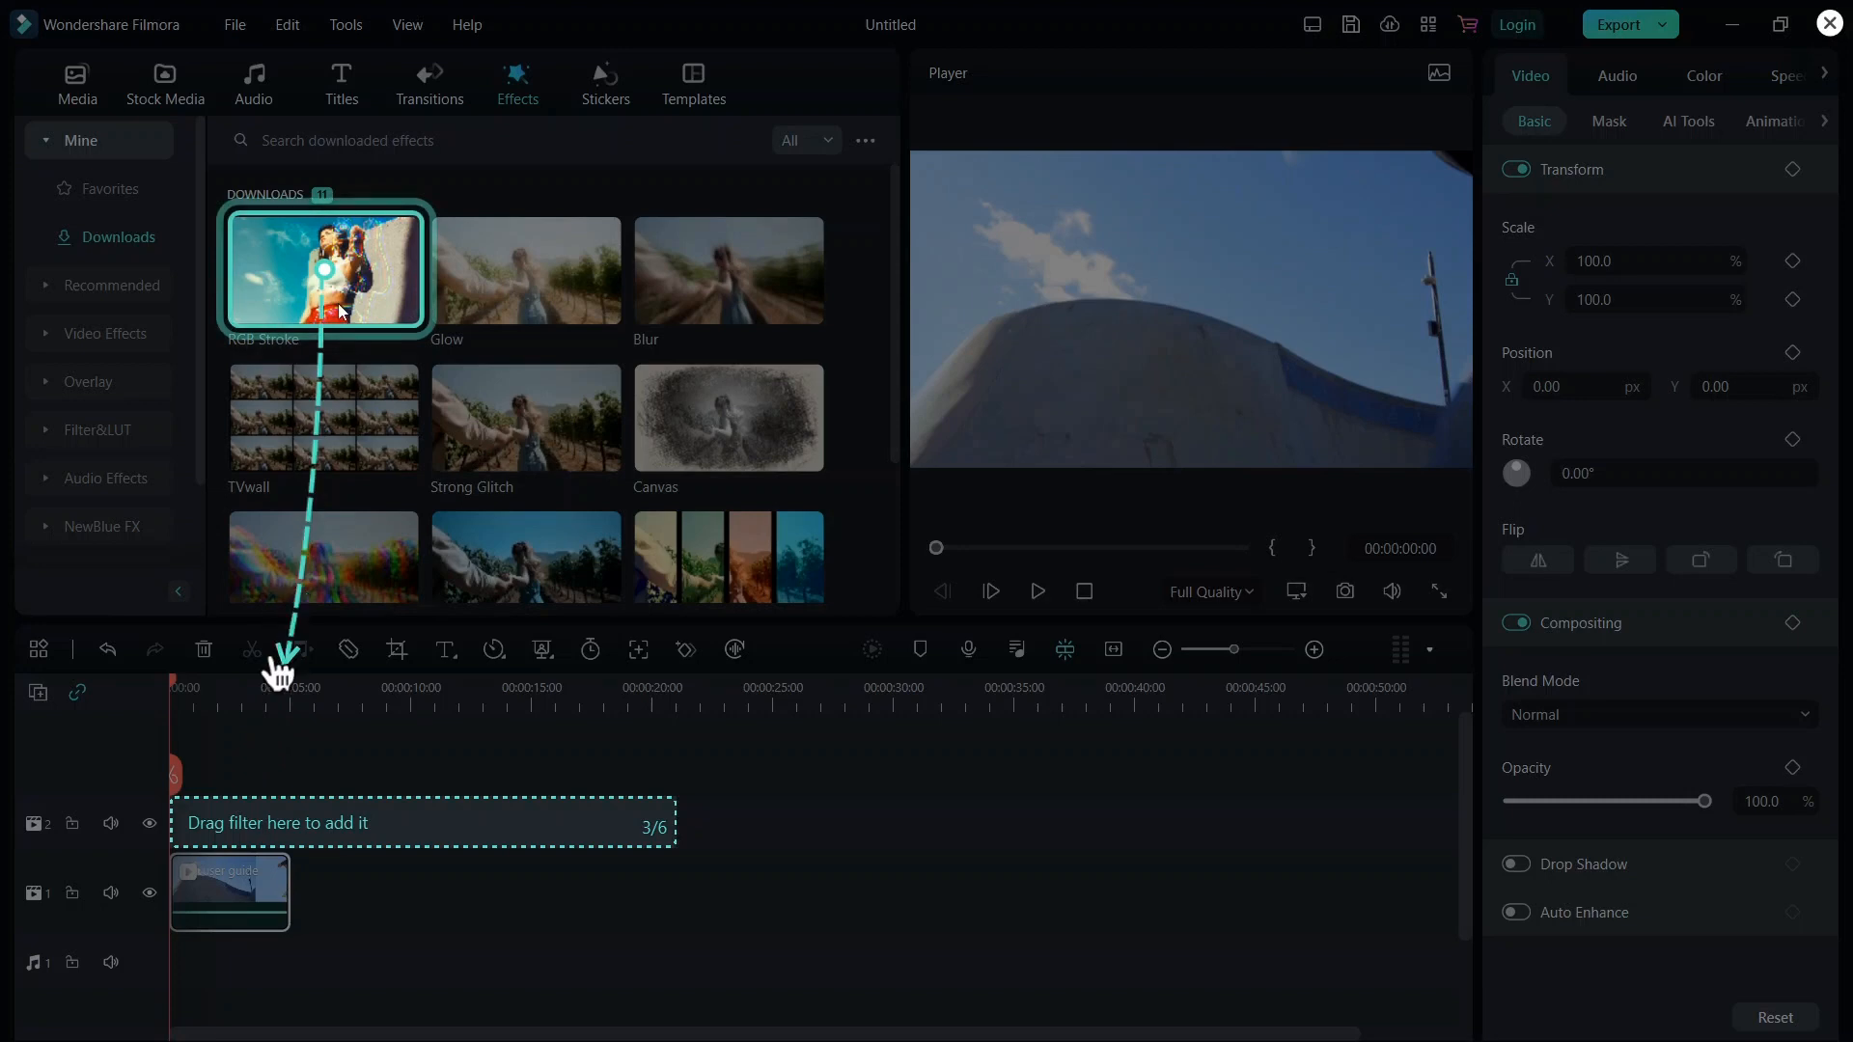
# Apply the RGB Stroke effect on the track above the clip and preview the video.
pyautogui.moveTo(340, 310)
pyautogui.mouseDown()
pyautogui.moveTo(316, 714)
pyautogui.moveTo(273, 882)
pyautogui.moveTo(226, 838)
pyautogui.moveTo(189, 834)
pyautogui.mouseUp()
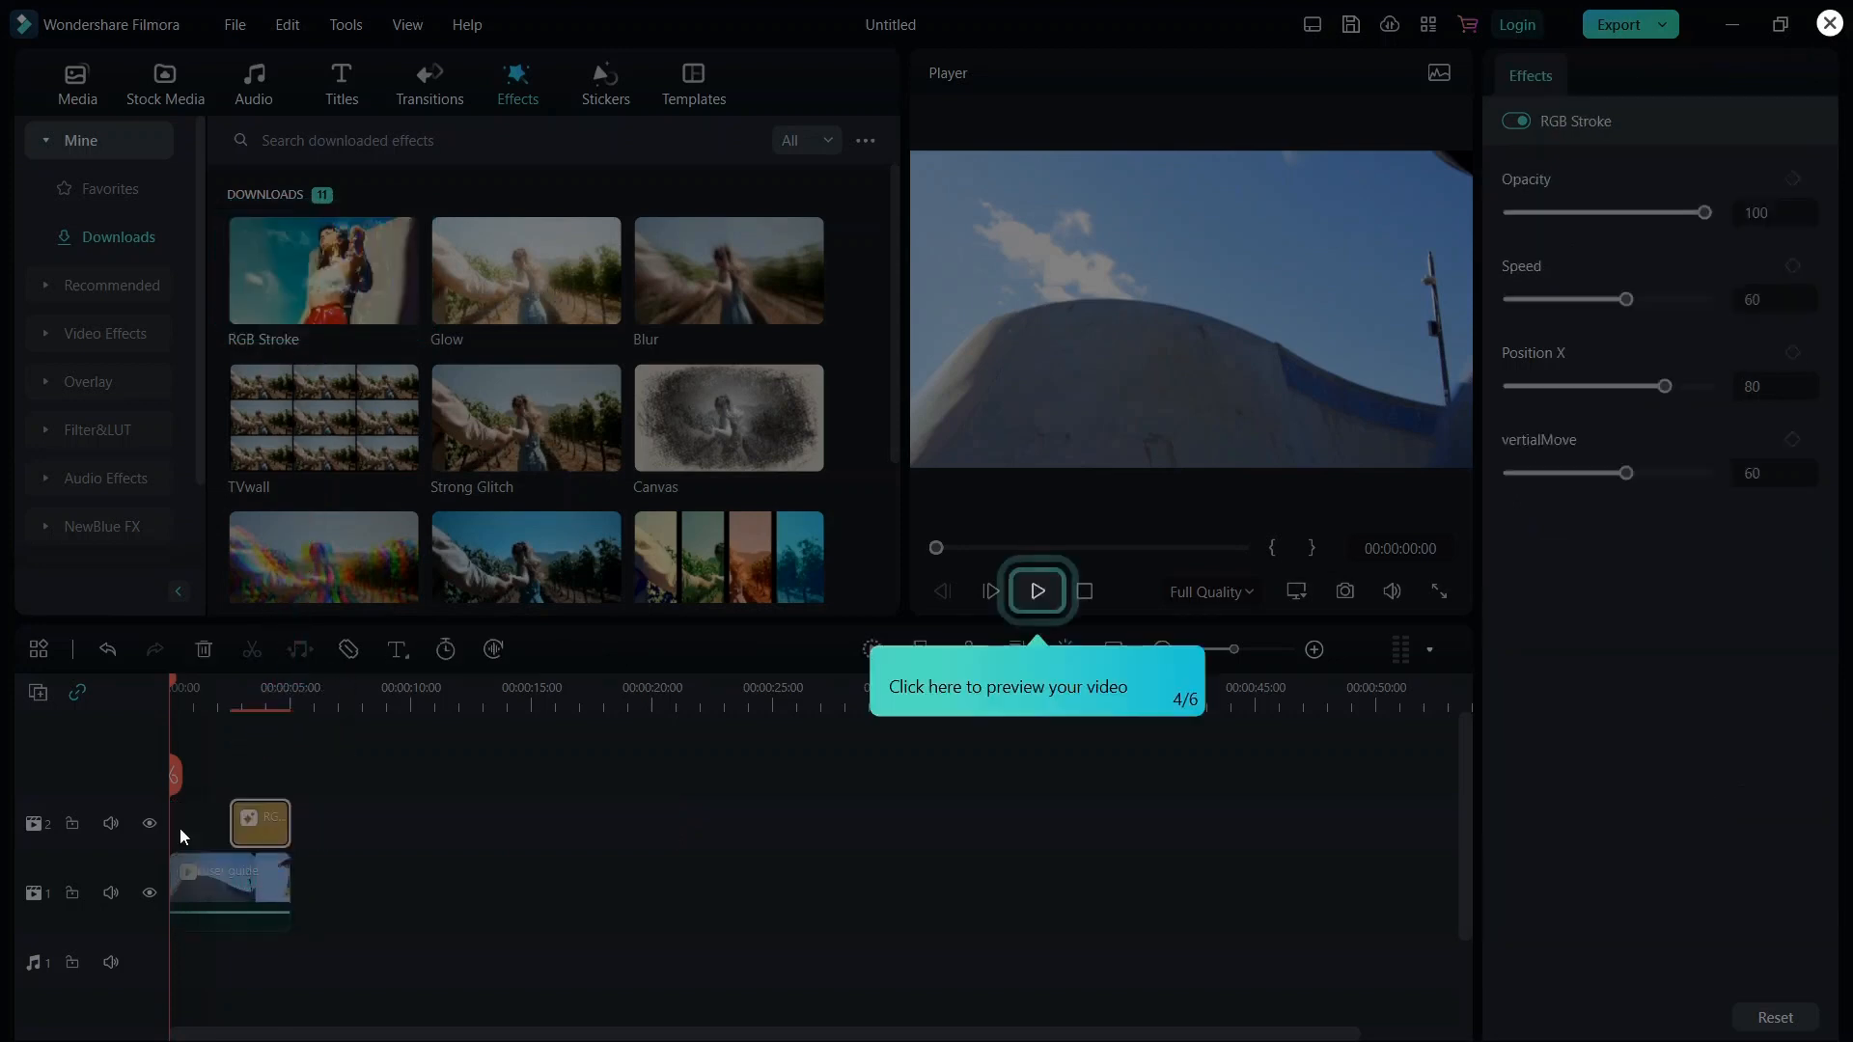
pyautogui.click(1038, 592)
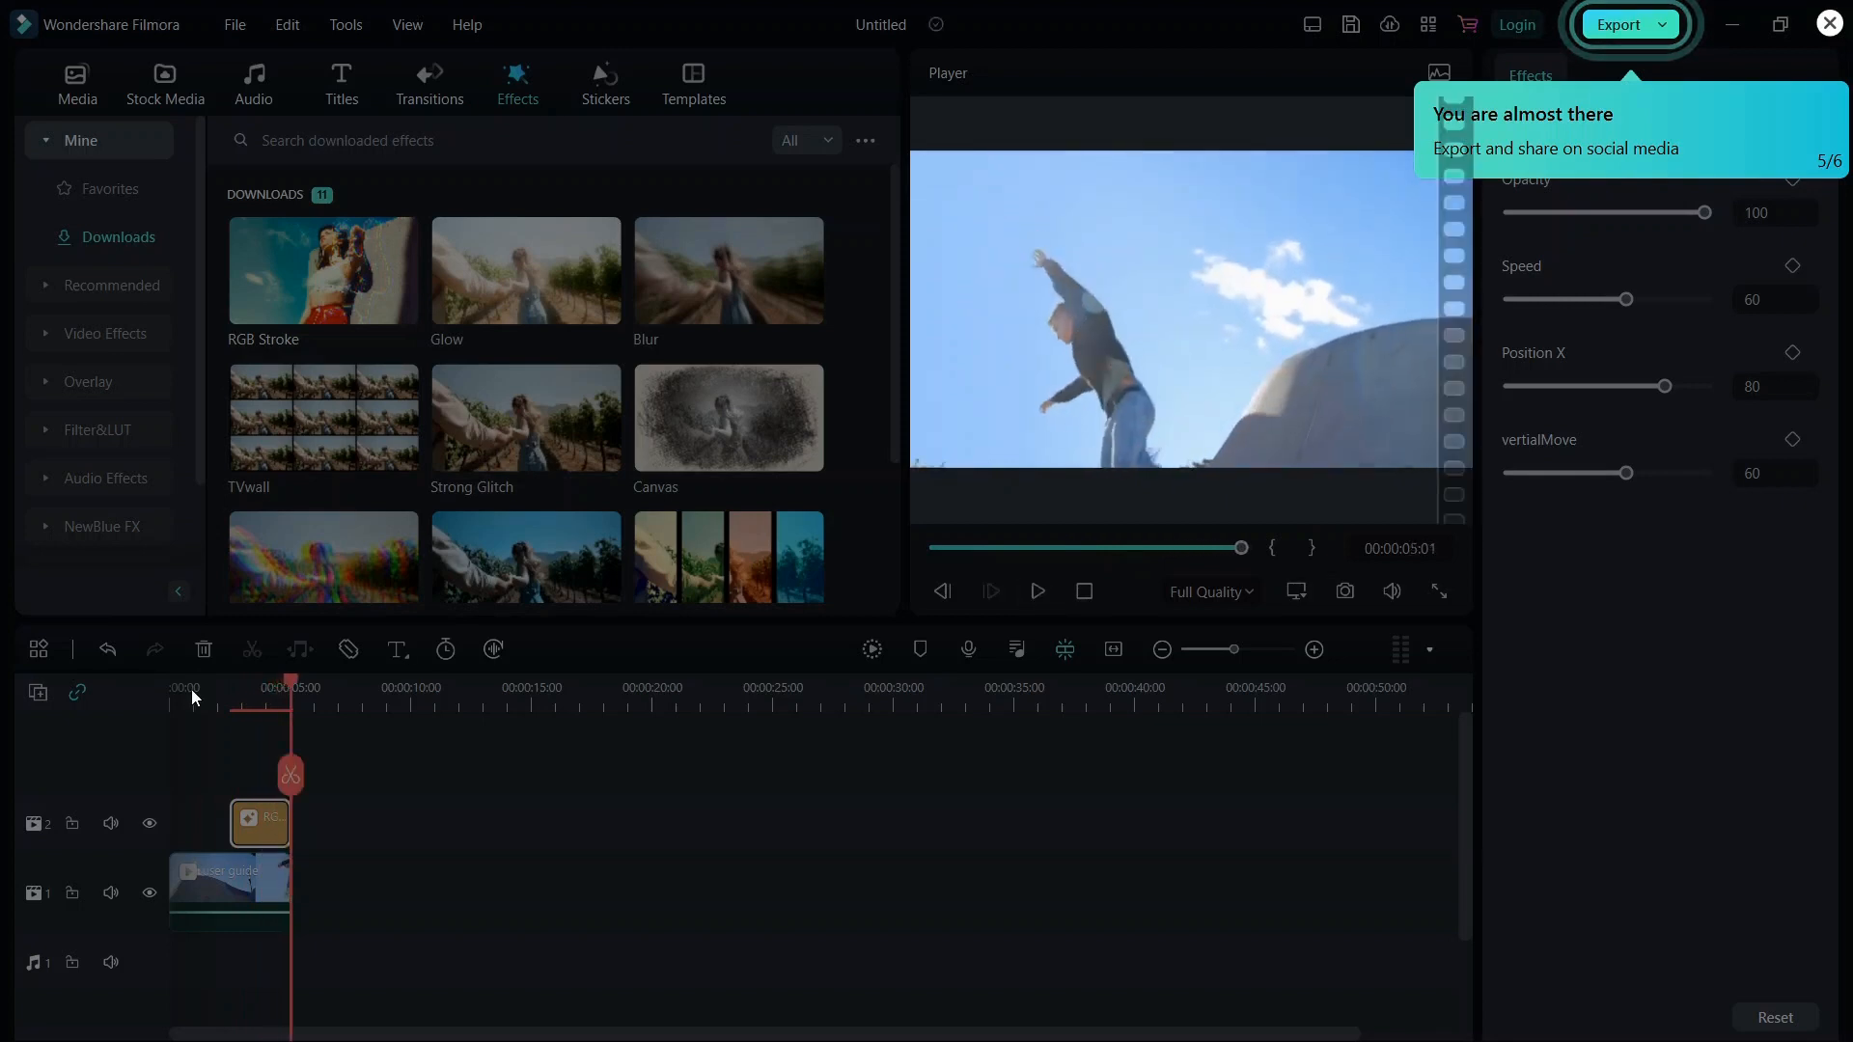
# Export the video as My Video MP4 into the Videos folder, then close the export window.
pyautogui.click(1618, 29)
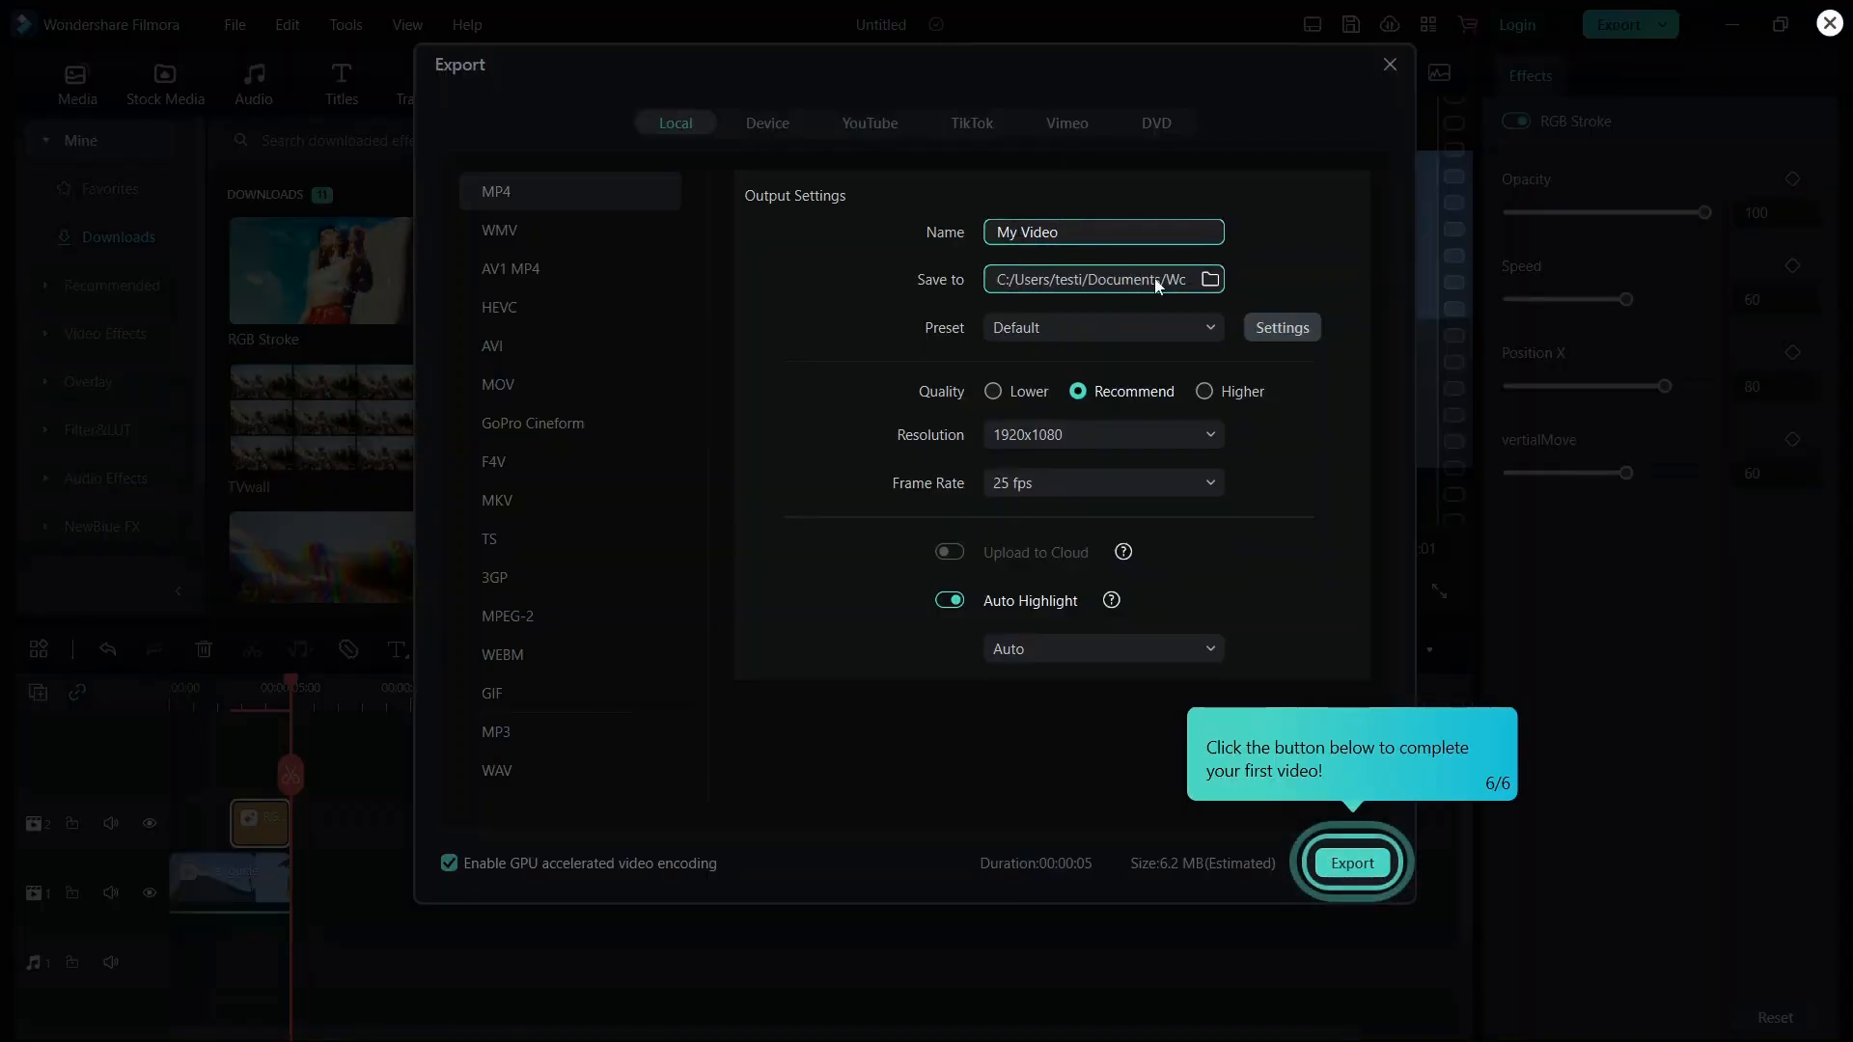
pyautogui.click(1209, 280)
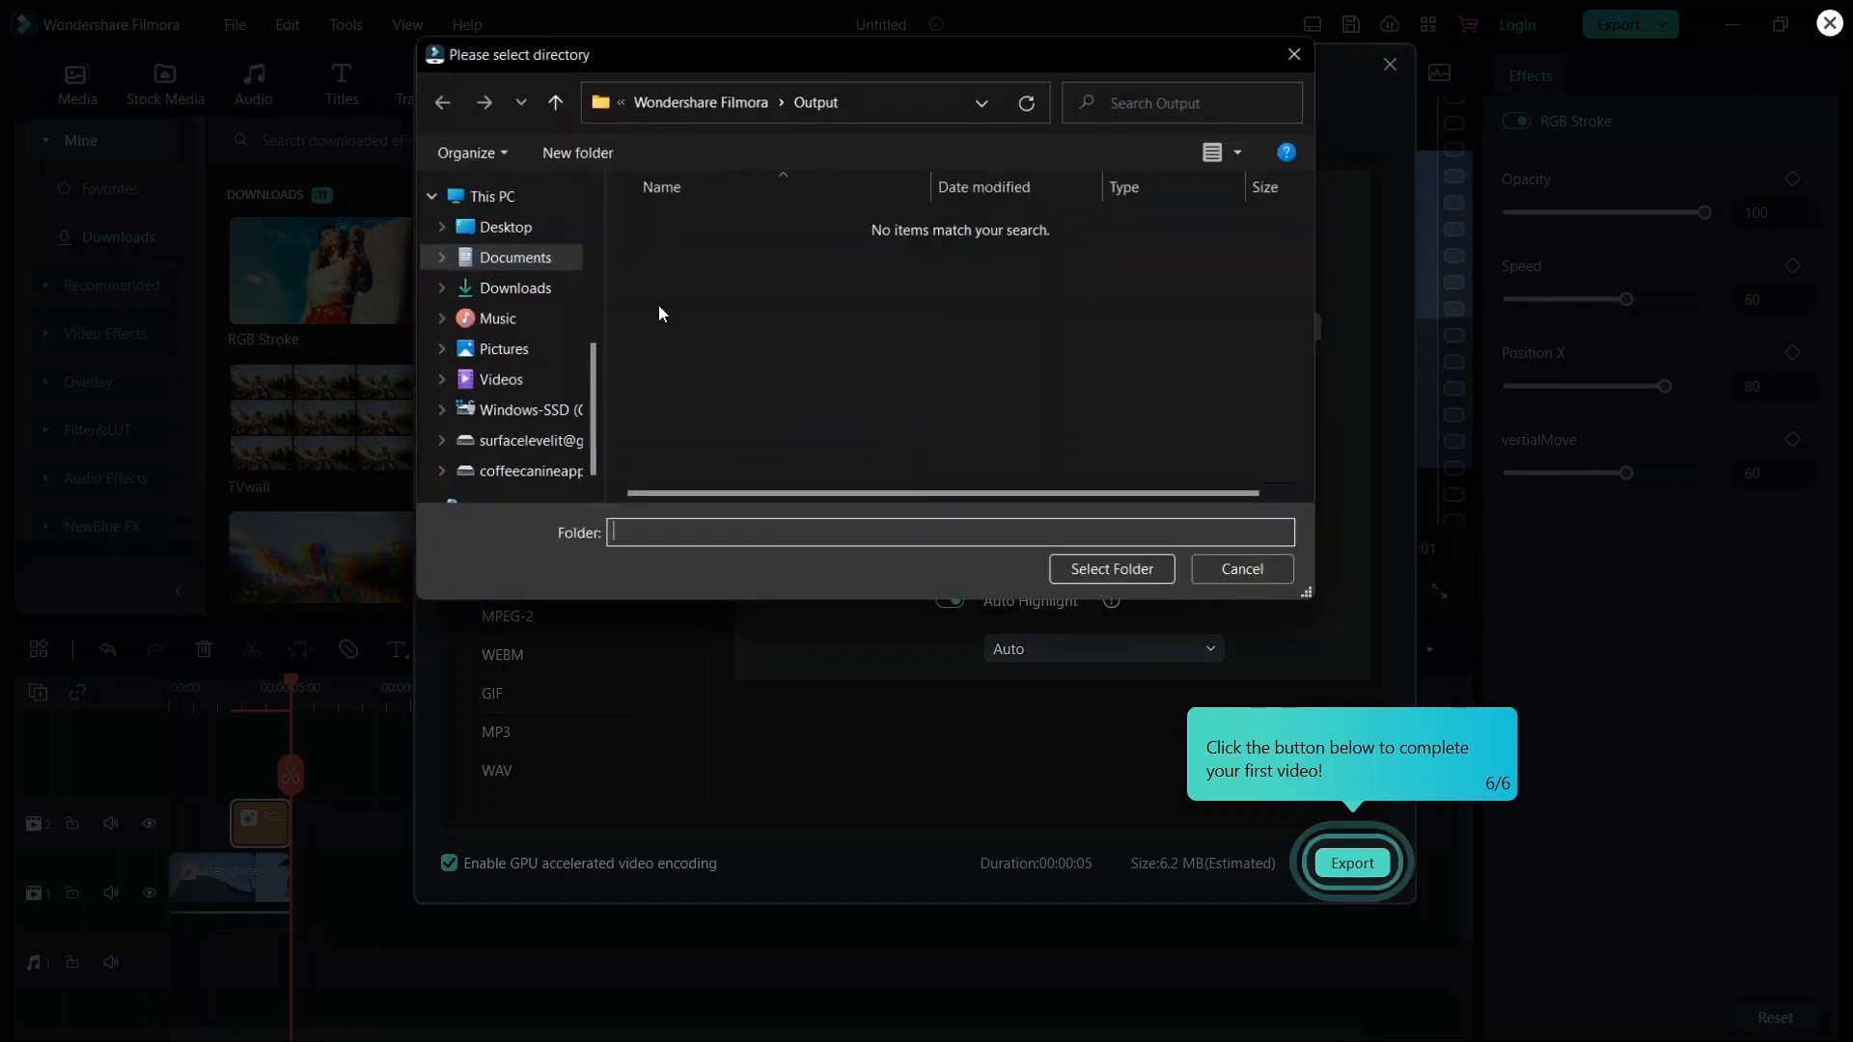
pyautogui.click(497, 380)
pyautogui.click(1132, 574)
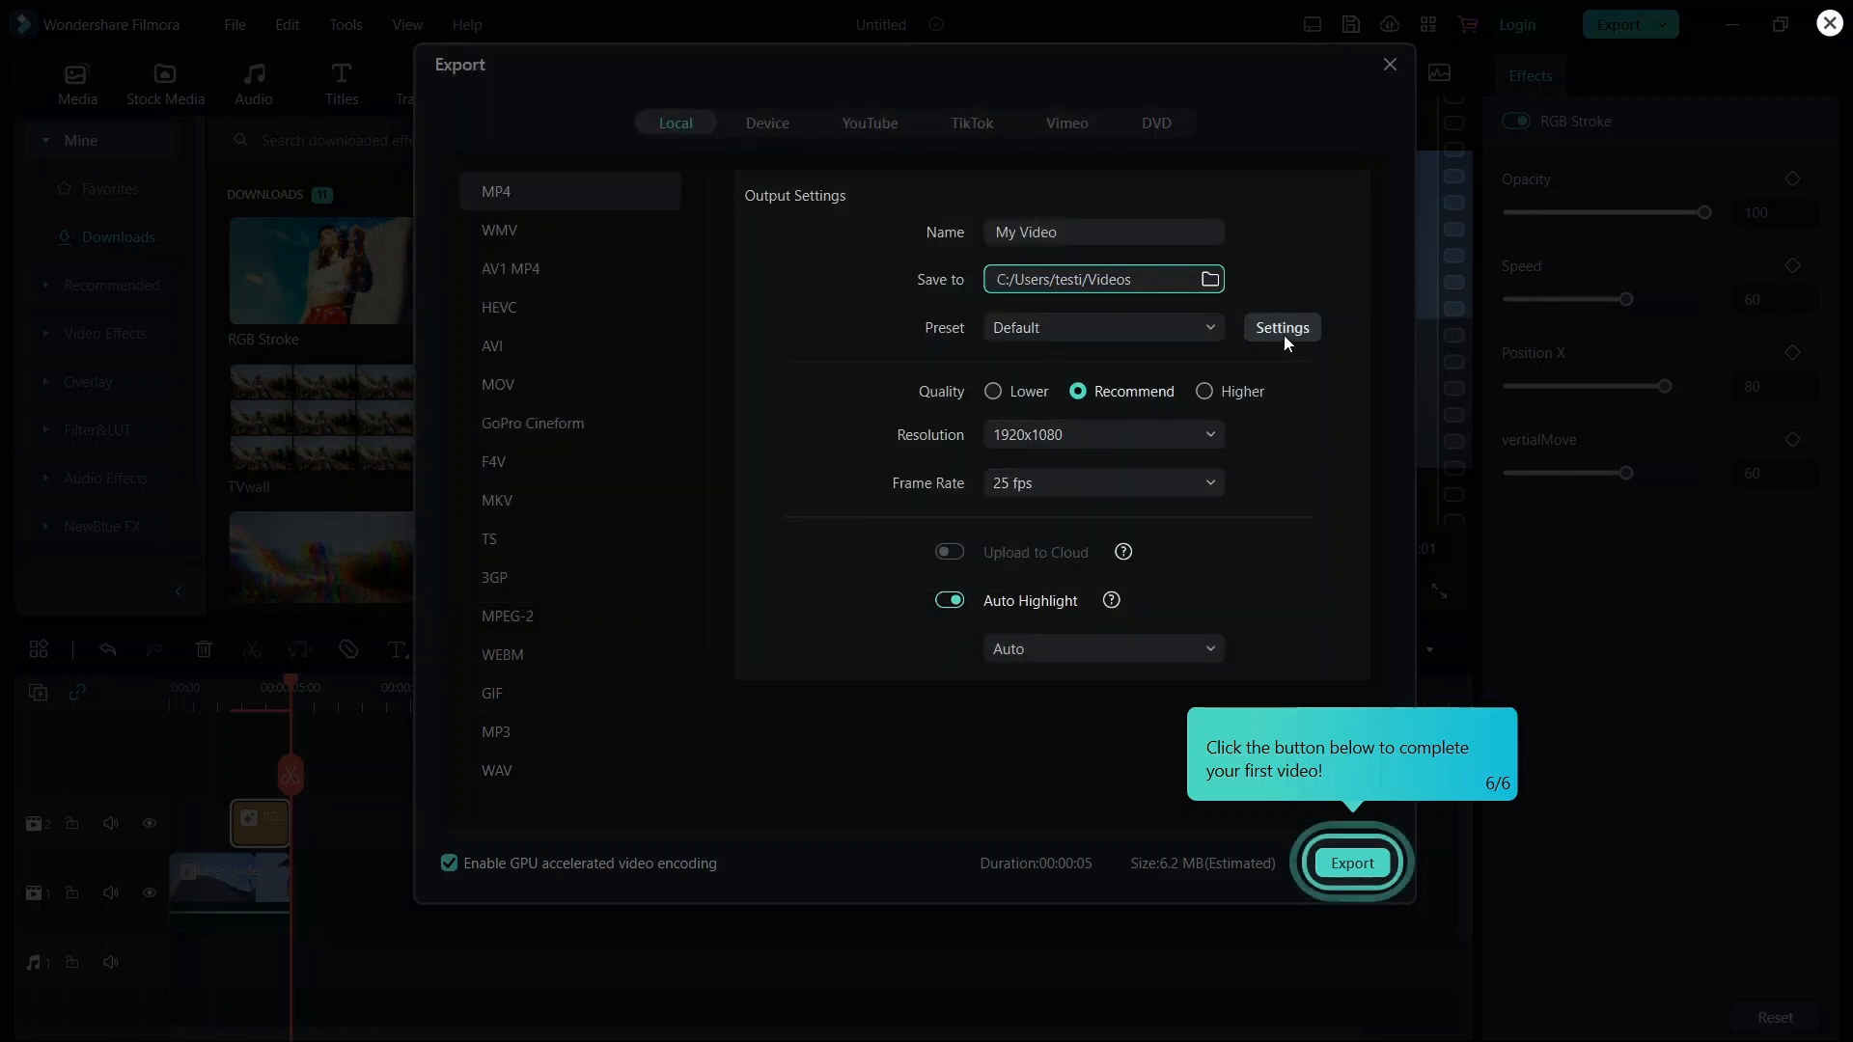
pyautogui.click(1356, 849)
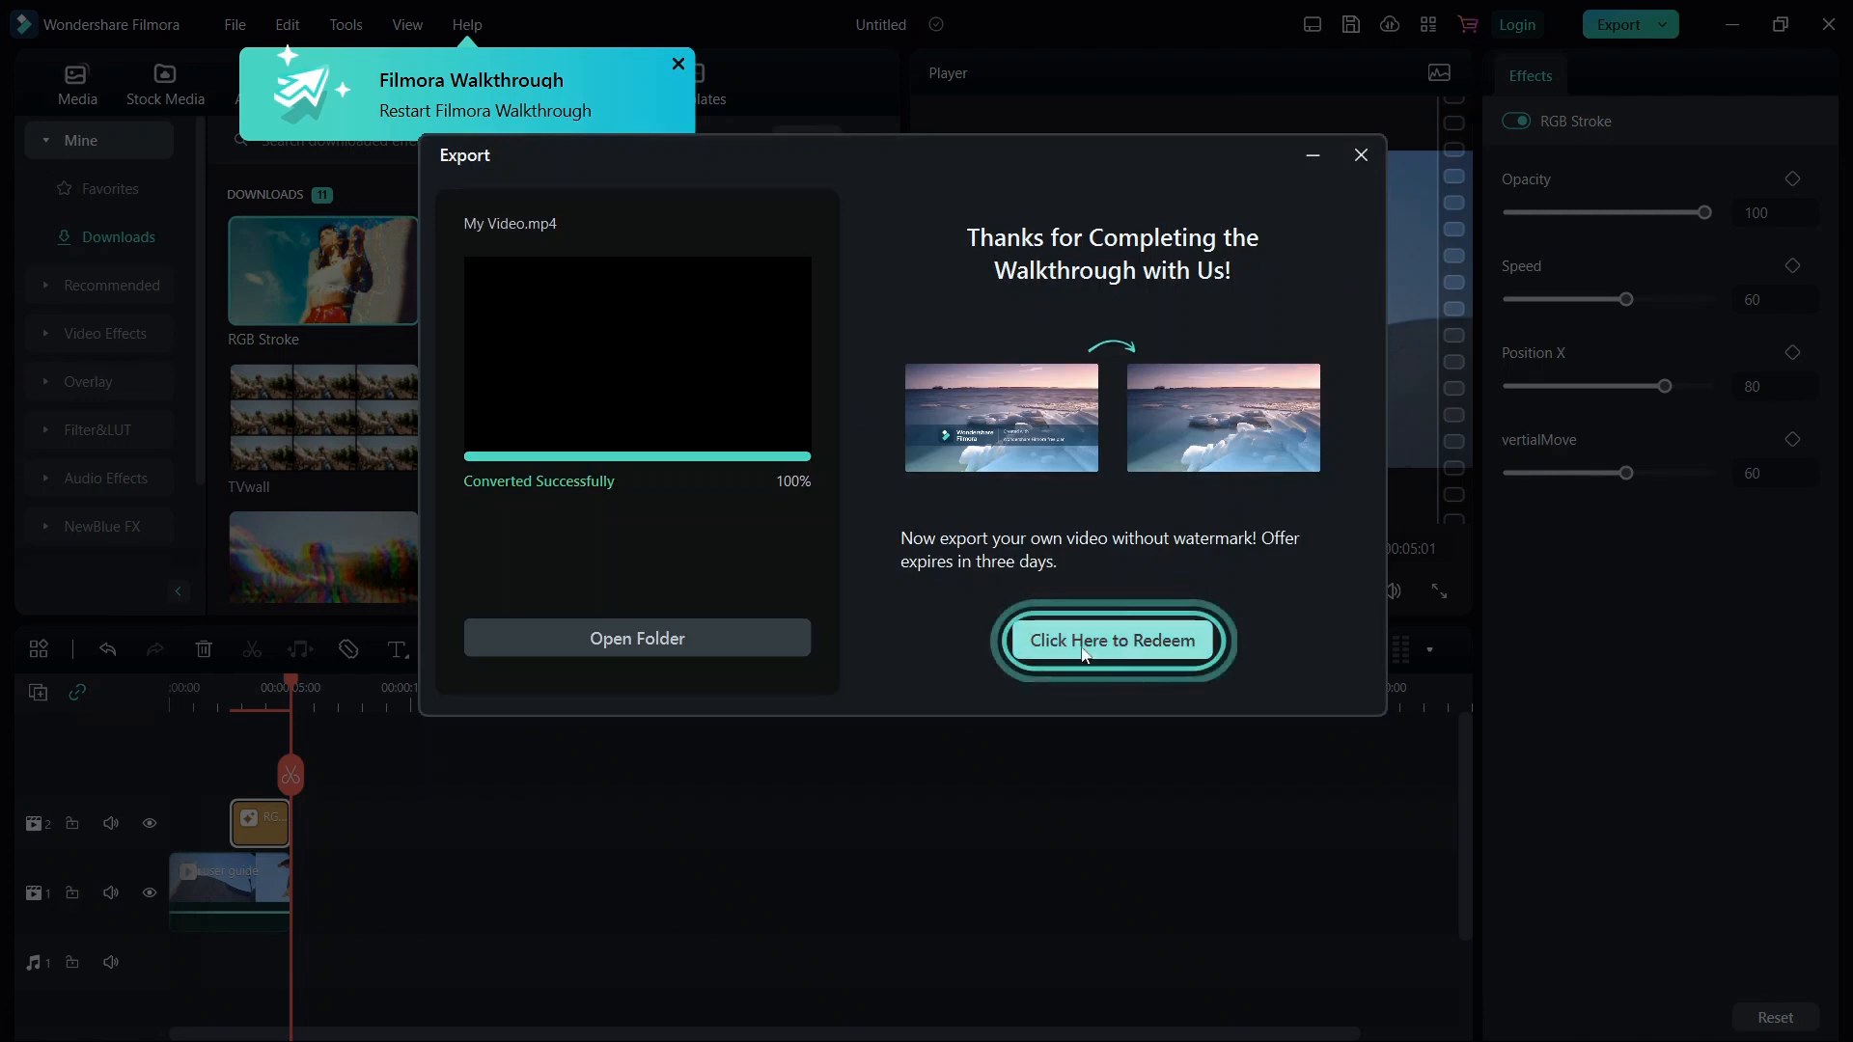
pyautogui.click(1360, 157)
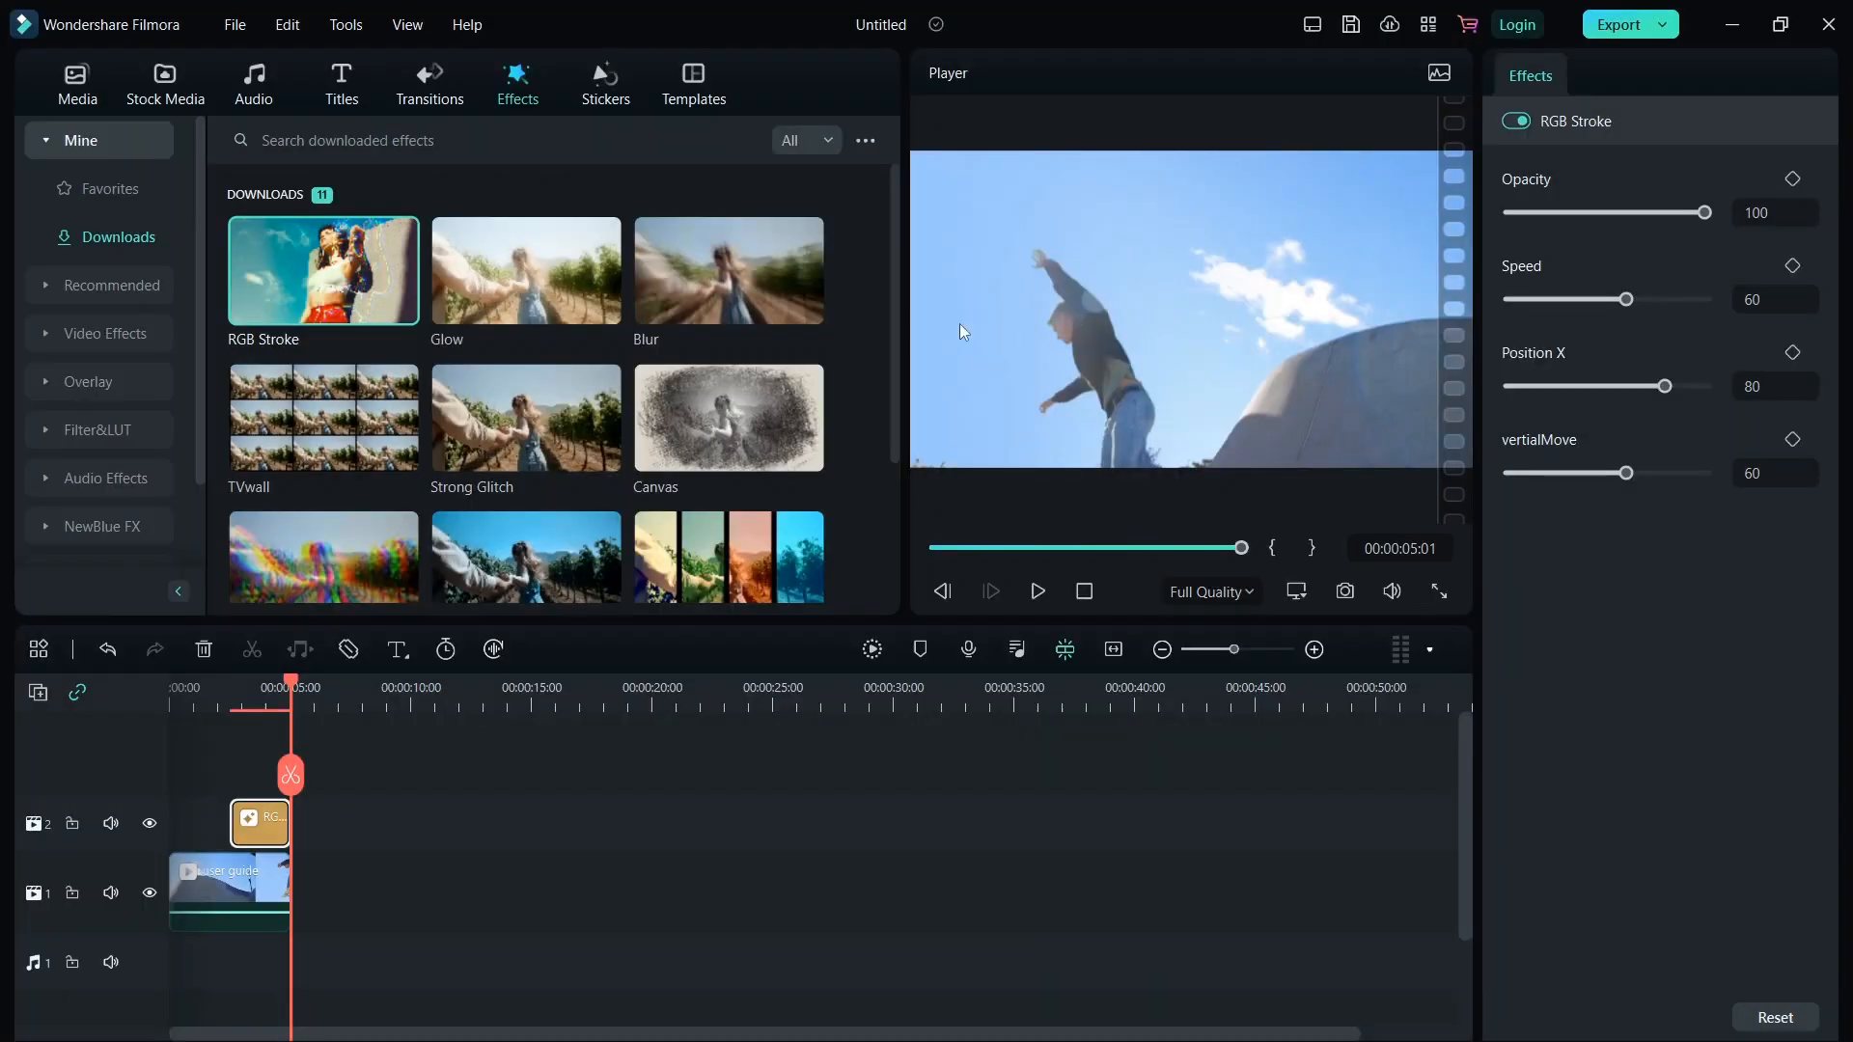
# Move the RGB Stroke effect further along the timeline, past the end of the video clip.
pyautogui.click(220, 881)
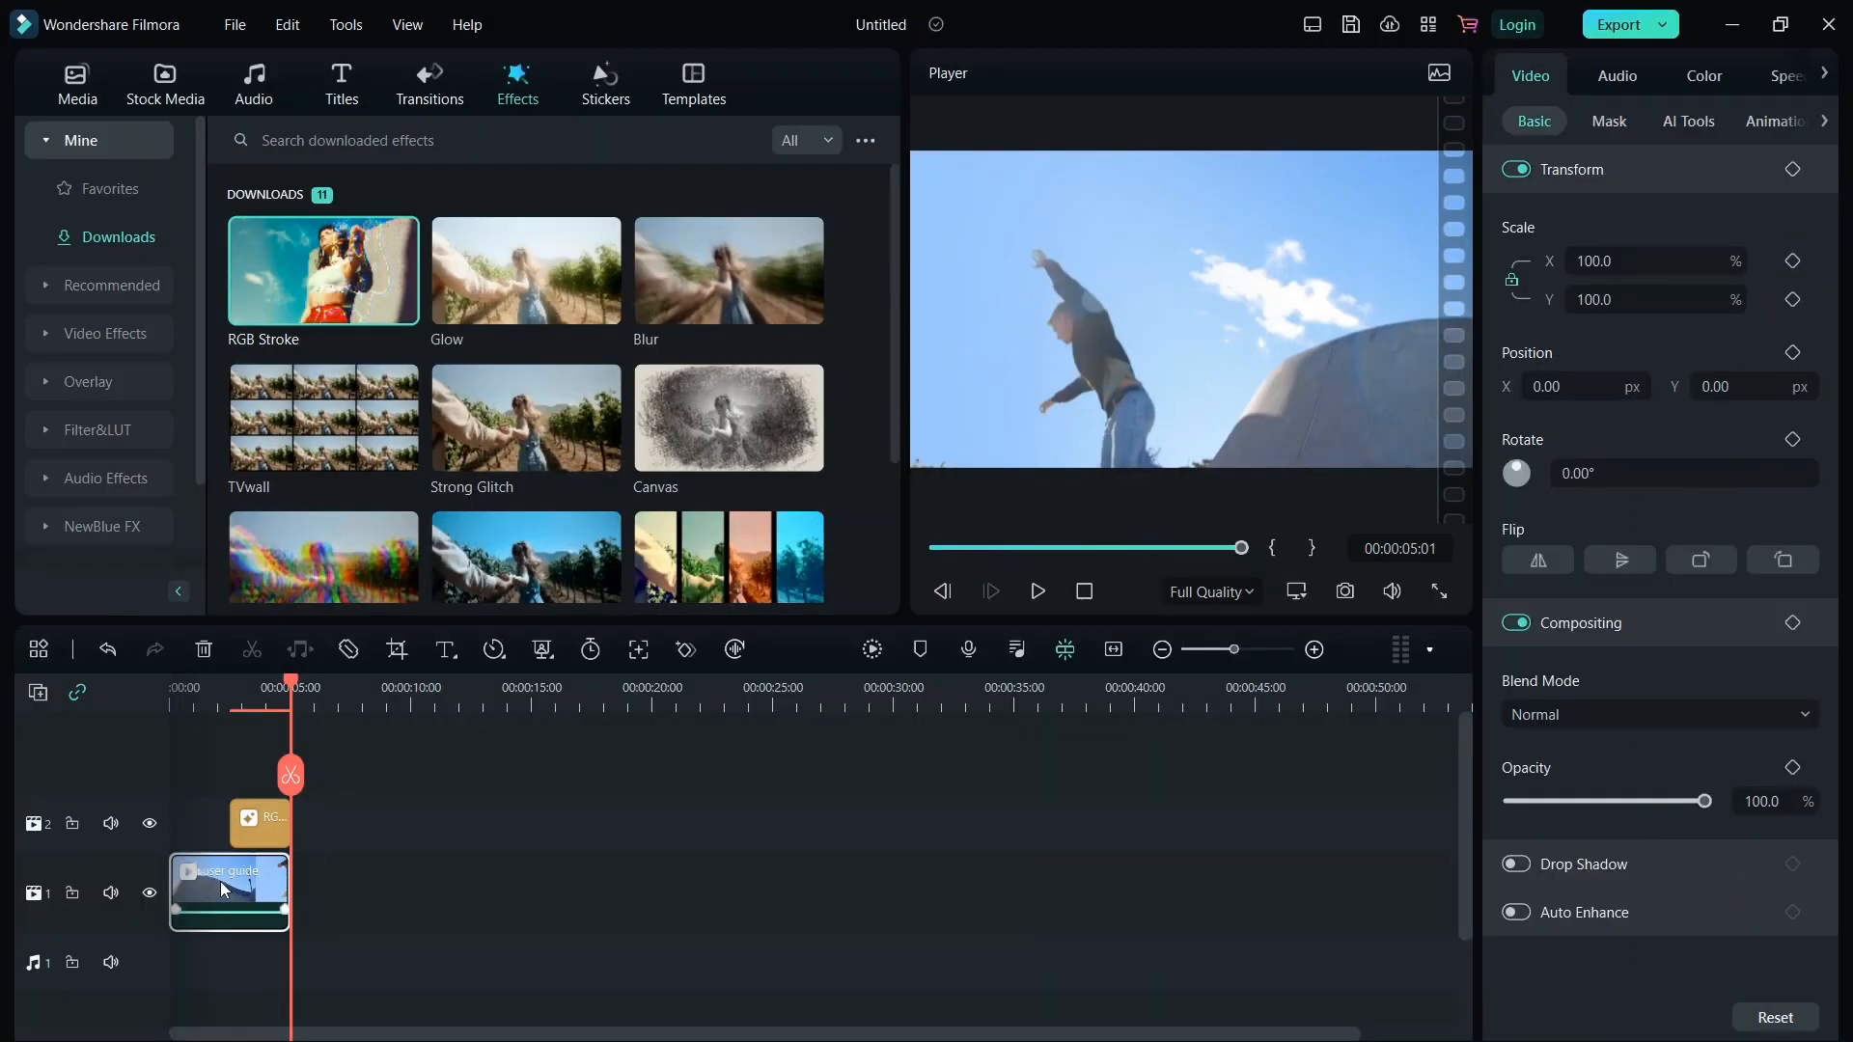
pyautogui.moveTo(247, 820); pyautogui.dragTo(403, 820)
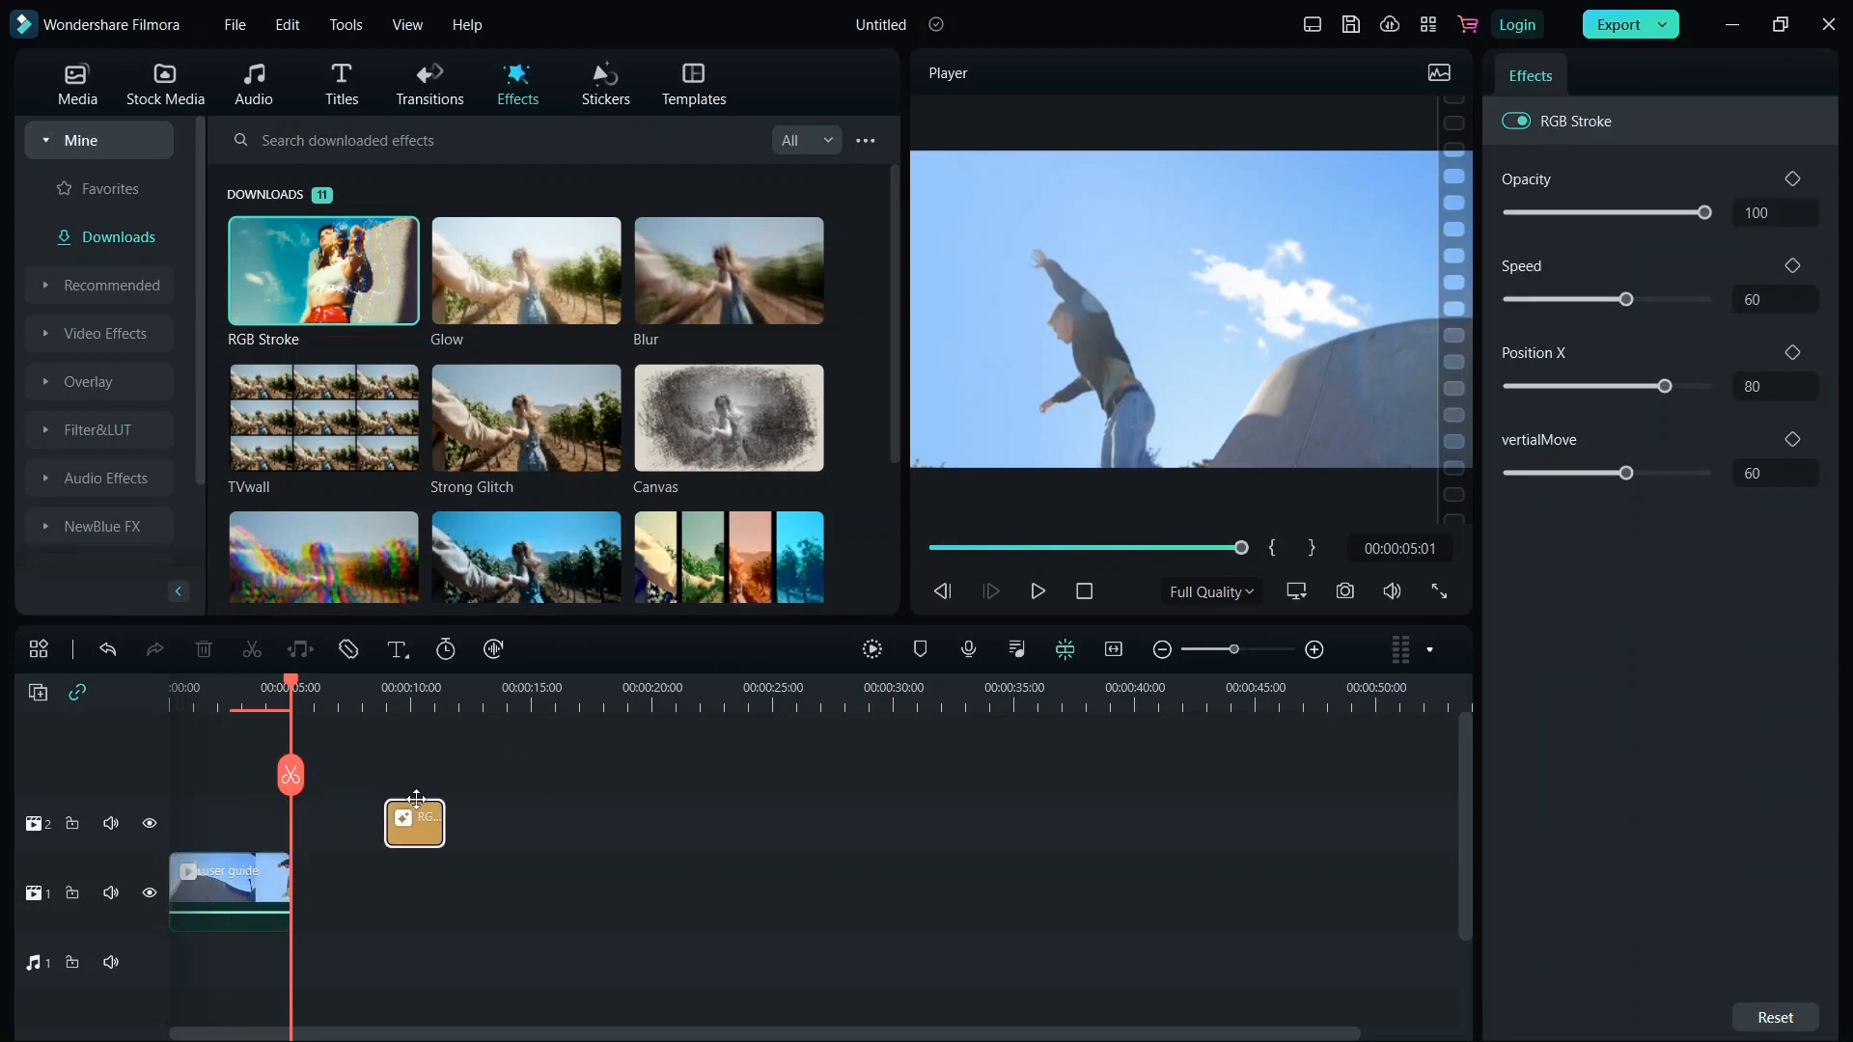
pyautogui.click(196, 743)
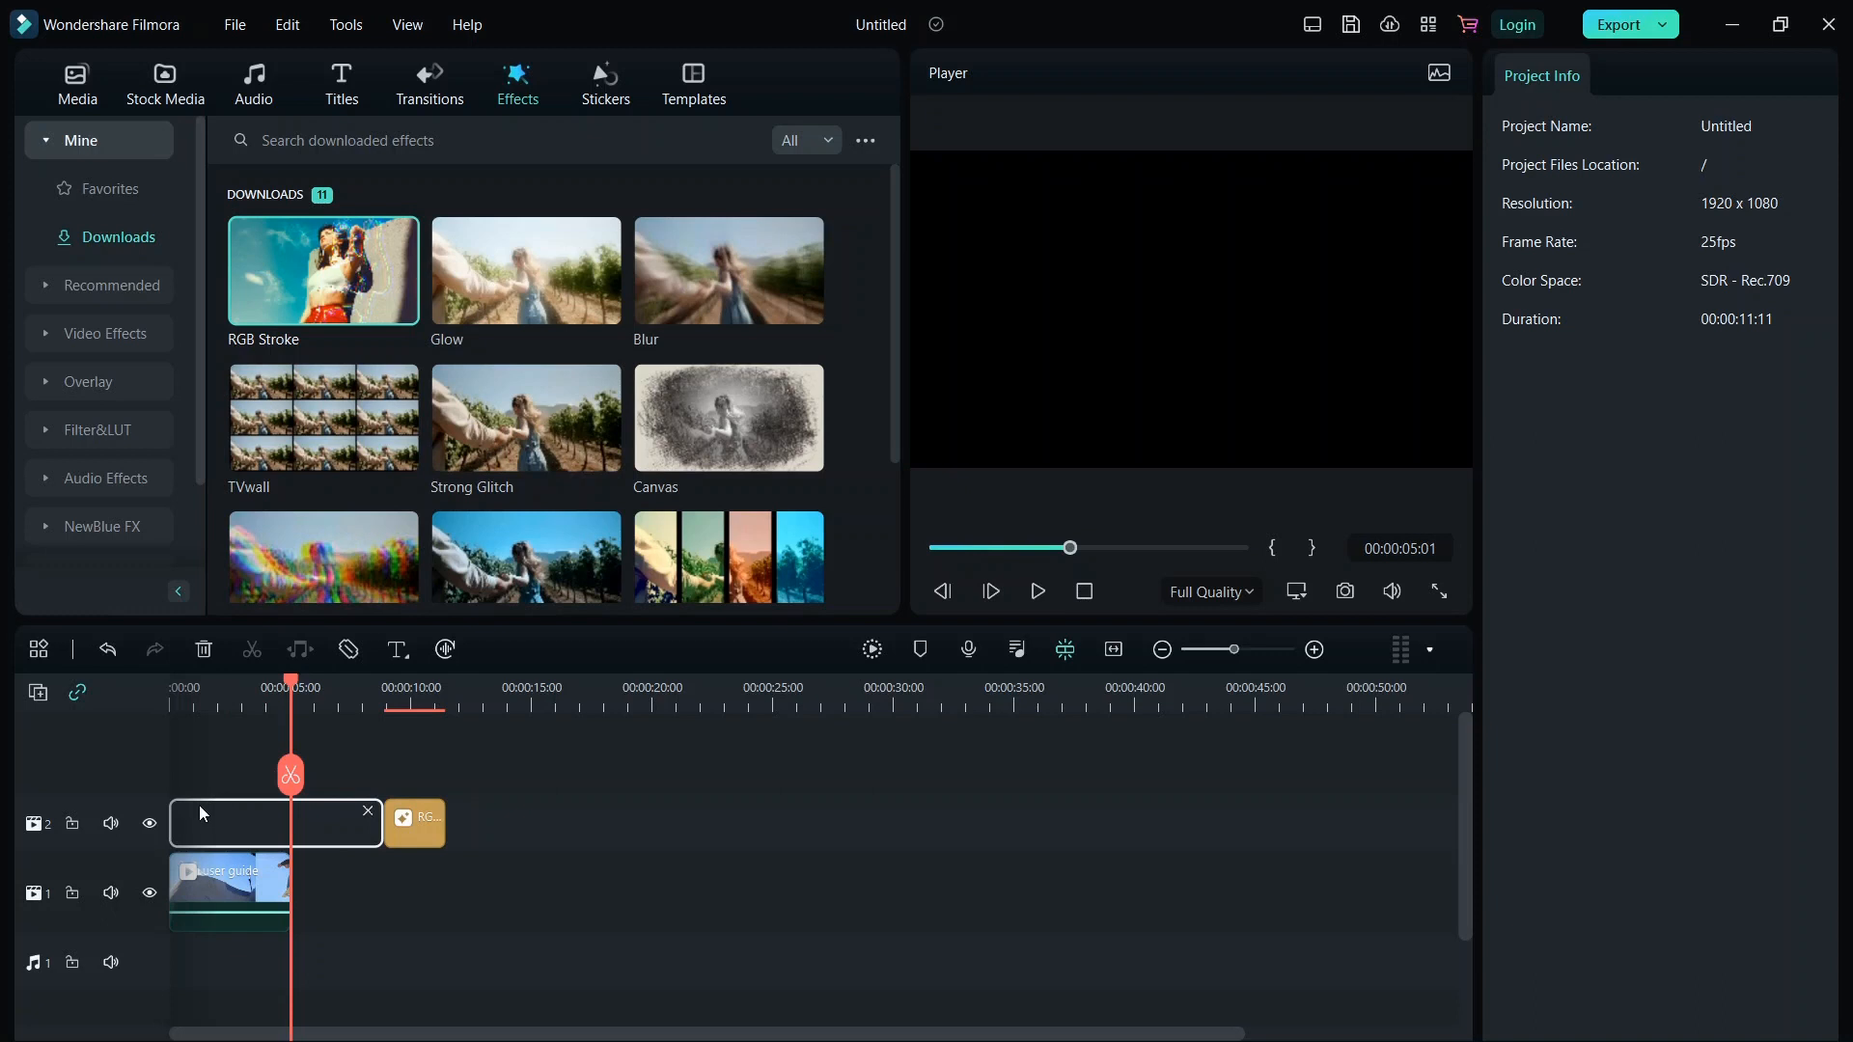
# Scrub the playhead back and play the timeline.
pyautogui.moveTo(273, 905)
pyautogui.moveTo(1069, 548); pyautogui.dragTo(934, 548)
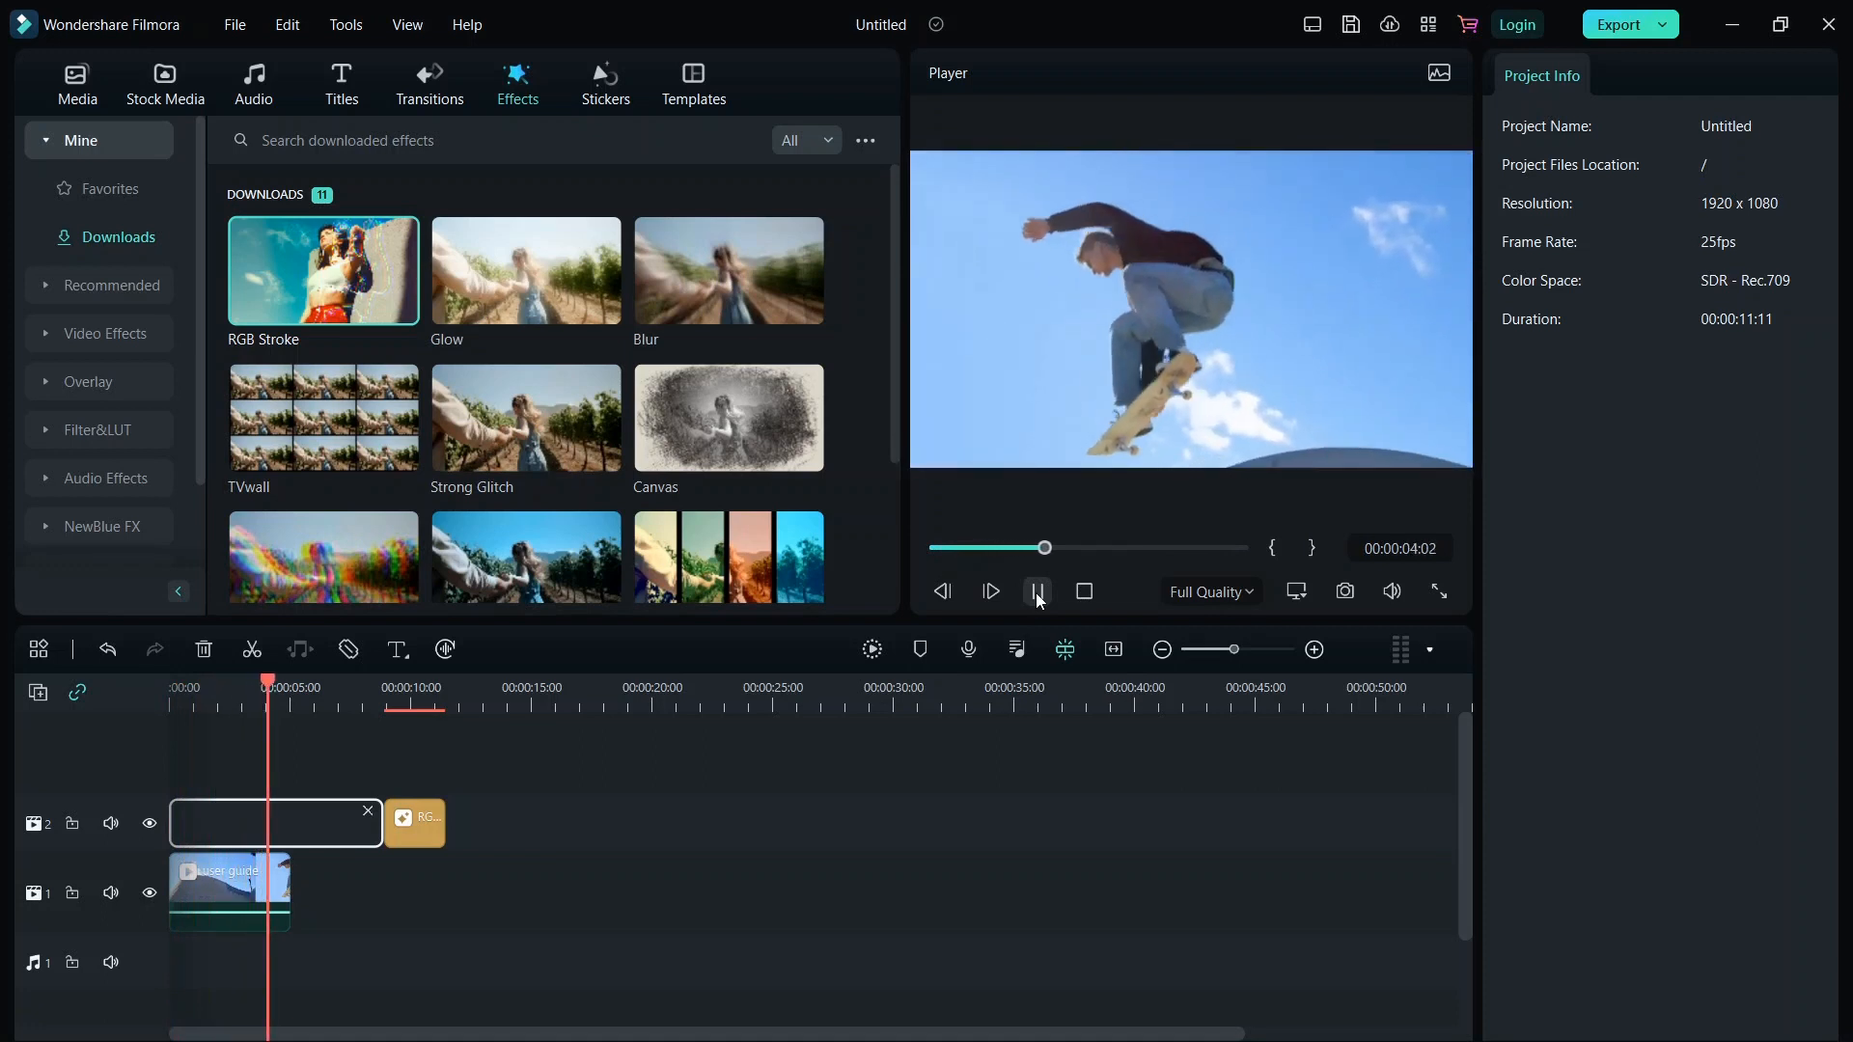
pyautogui.click(1037, 592)
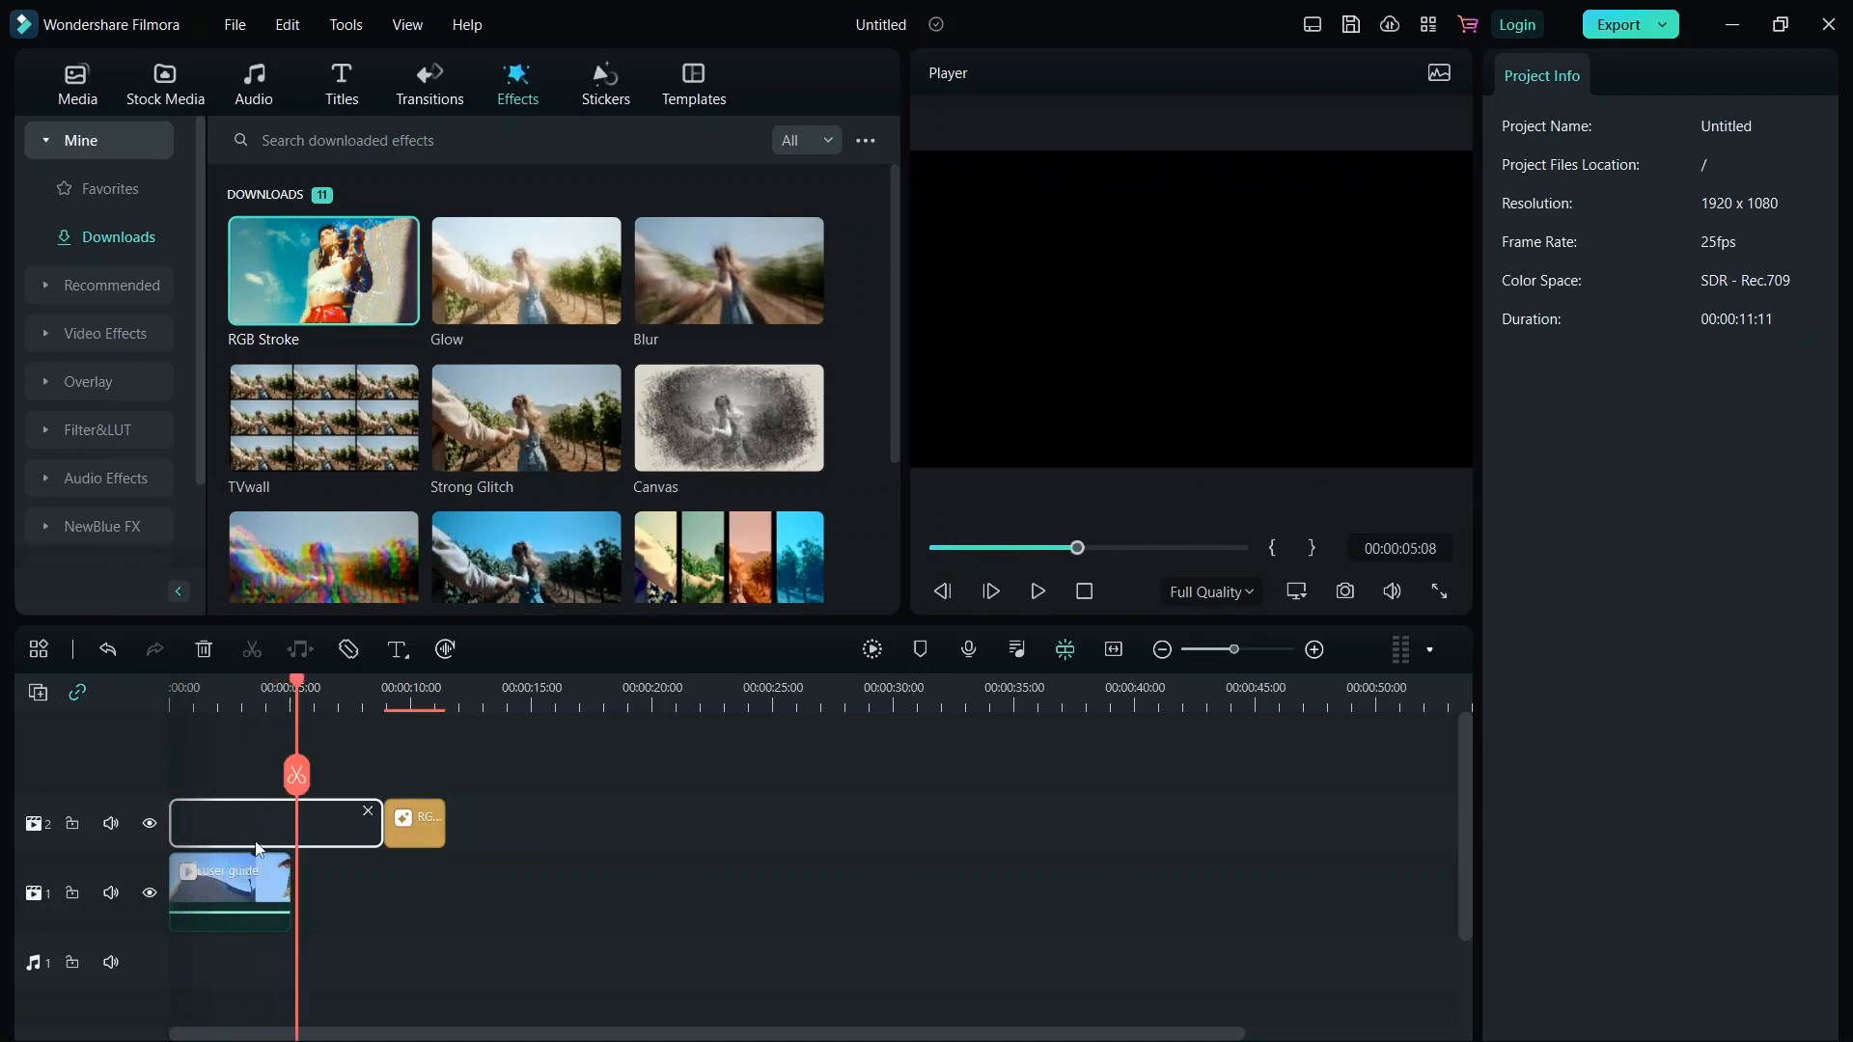
# Move the RGB Stroke effect back over the start of the video clip and scrub the preview.
pyautogui.click(436, 816)
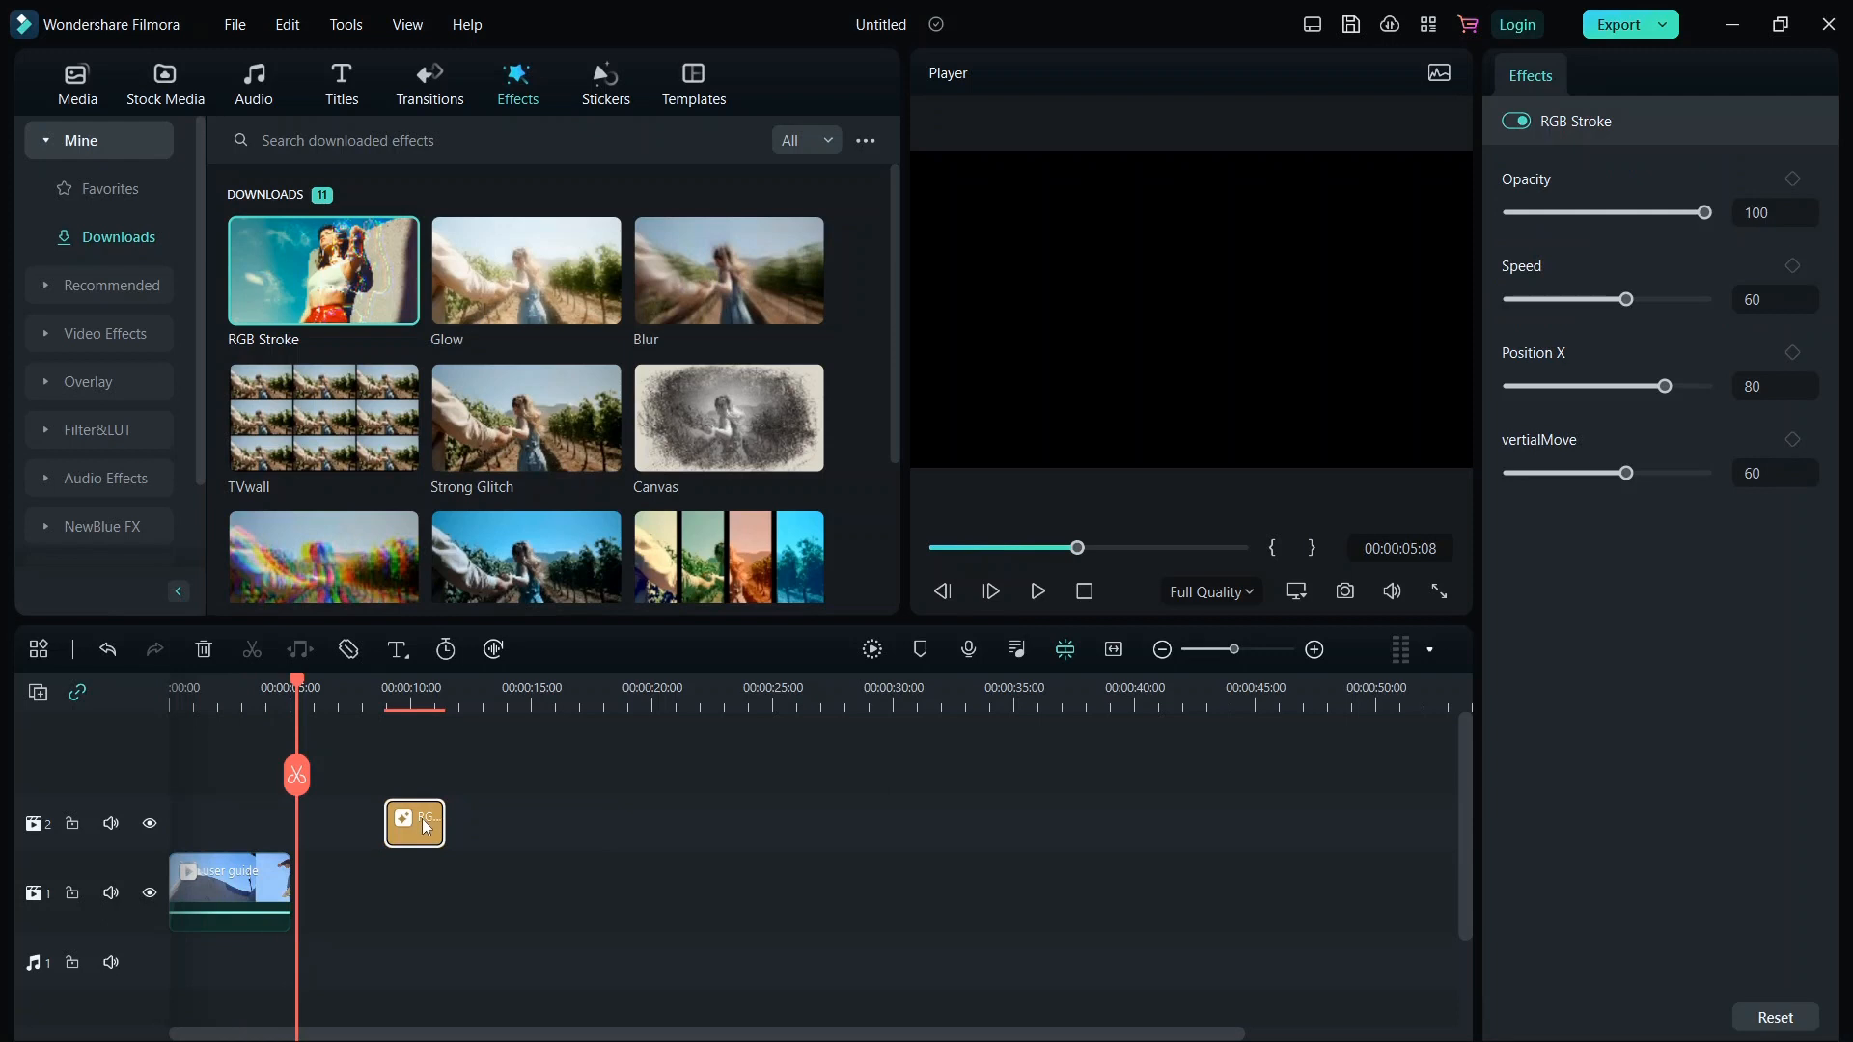
pyautogui.moveTo(422, 822); pyautogui.dragTo(248, 817)
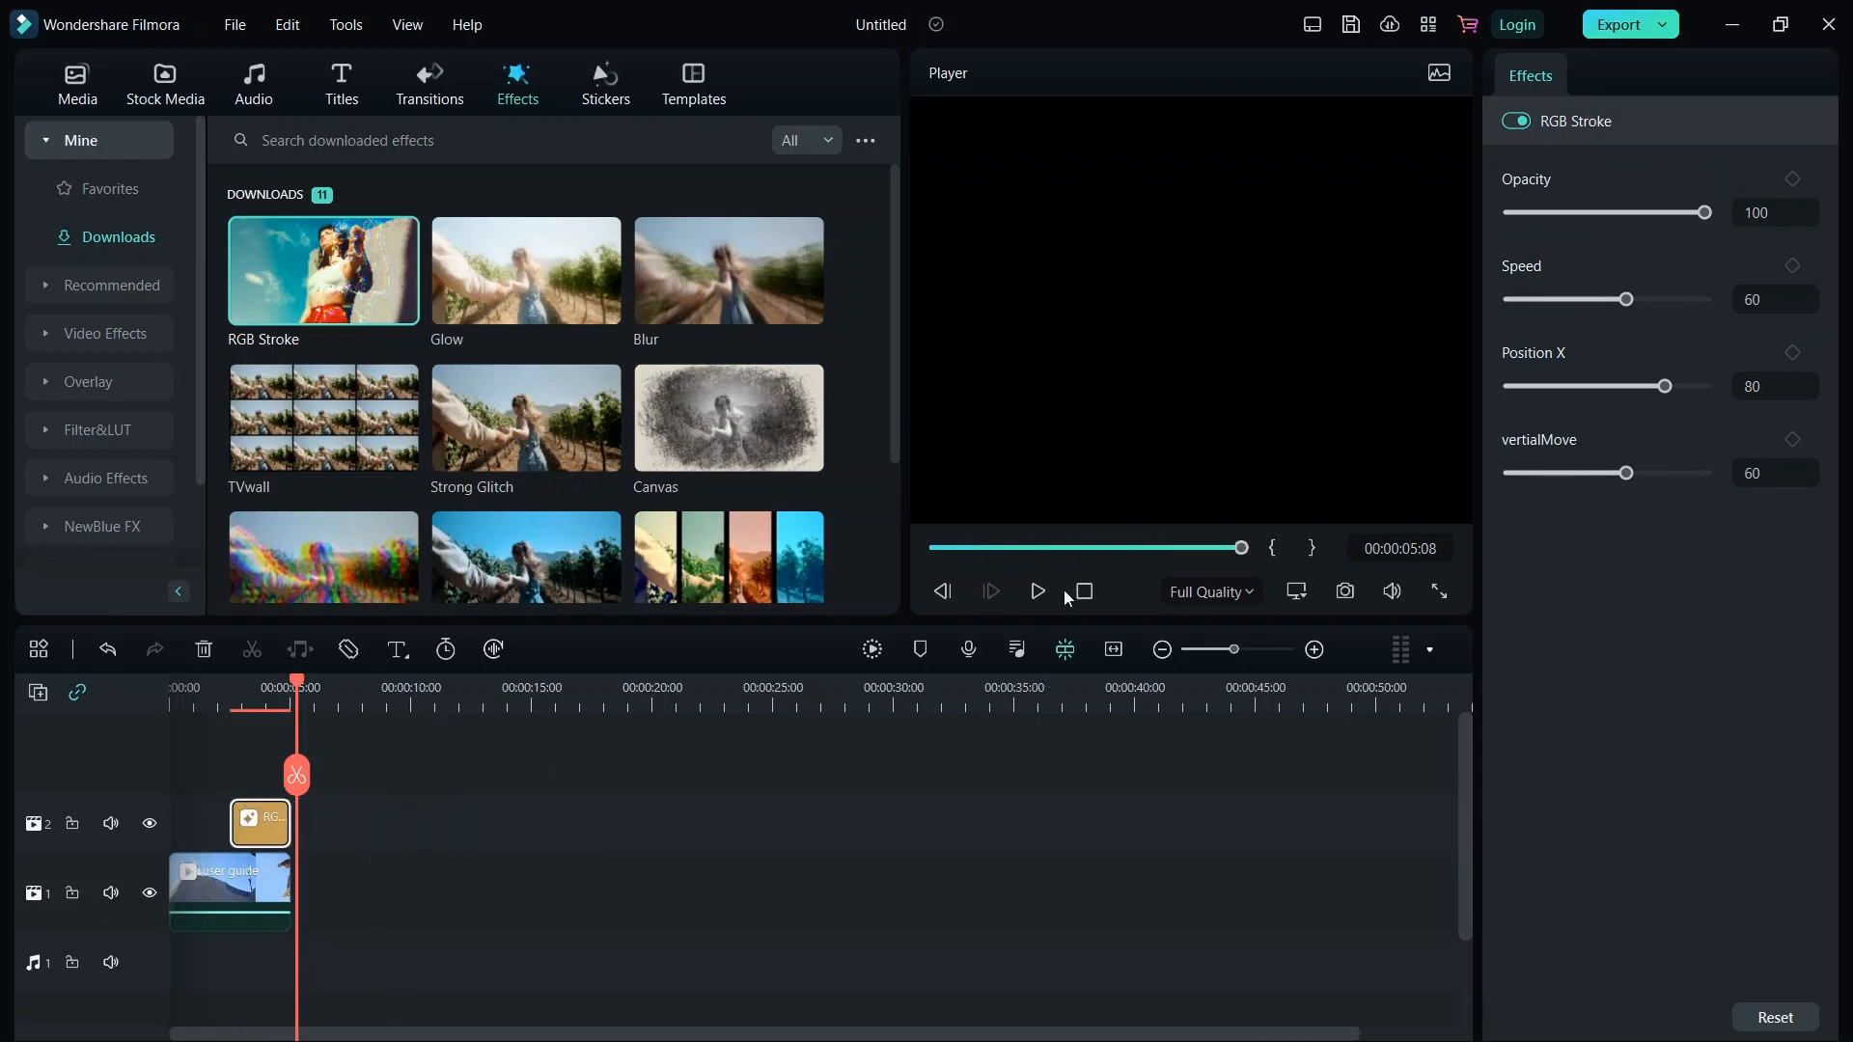
pyautogui.moveTo(1137, 552); pyautogui.dragTo(1212, 547)
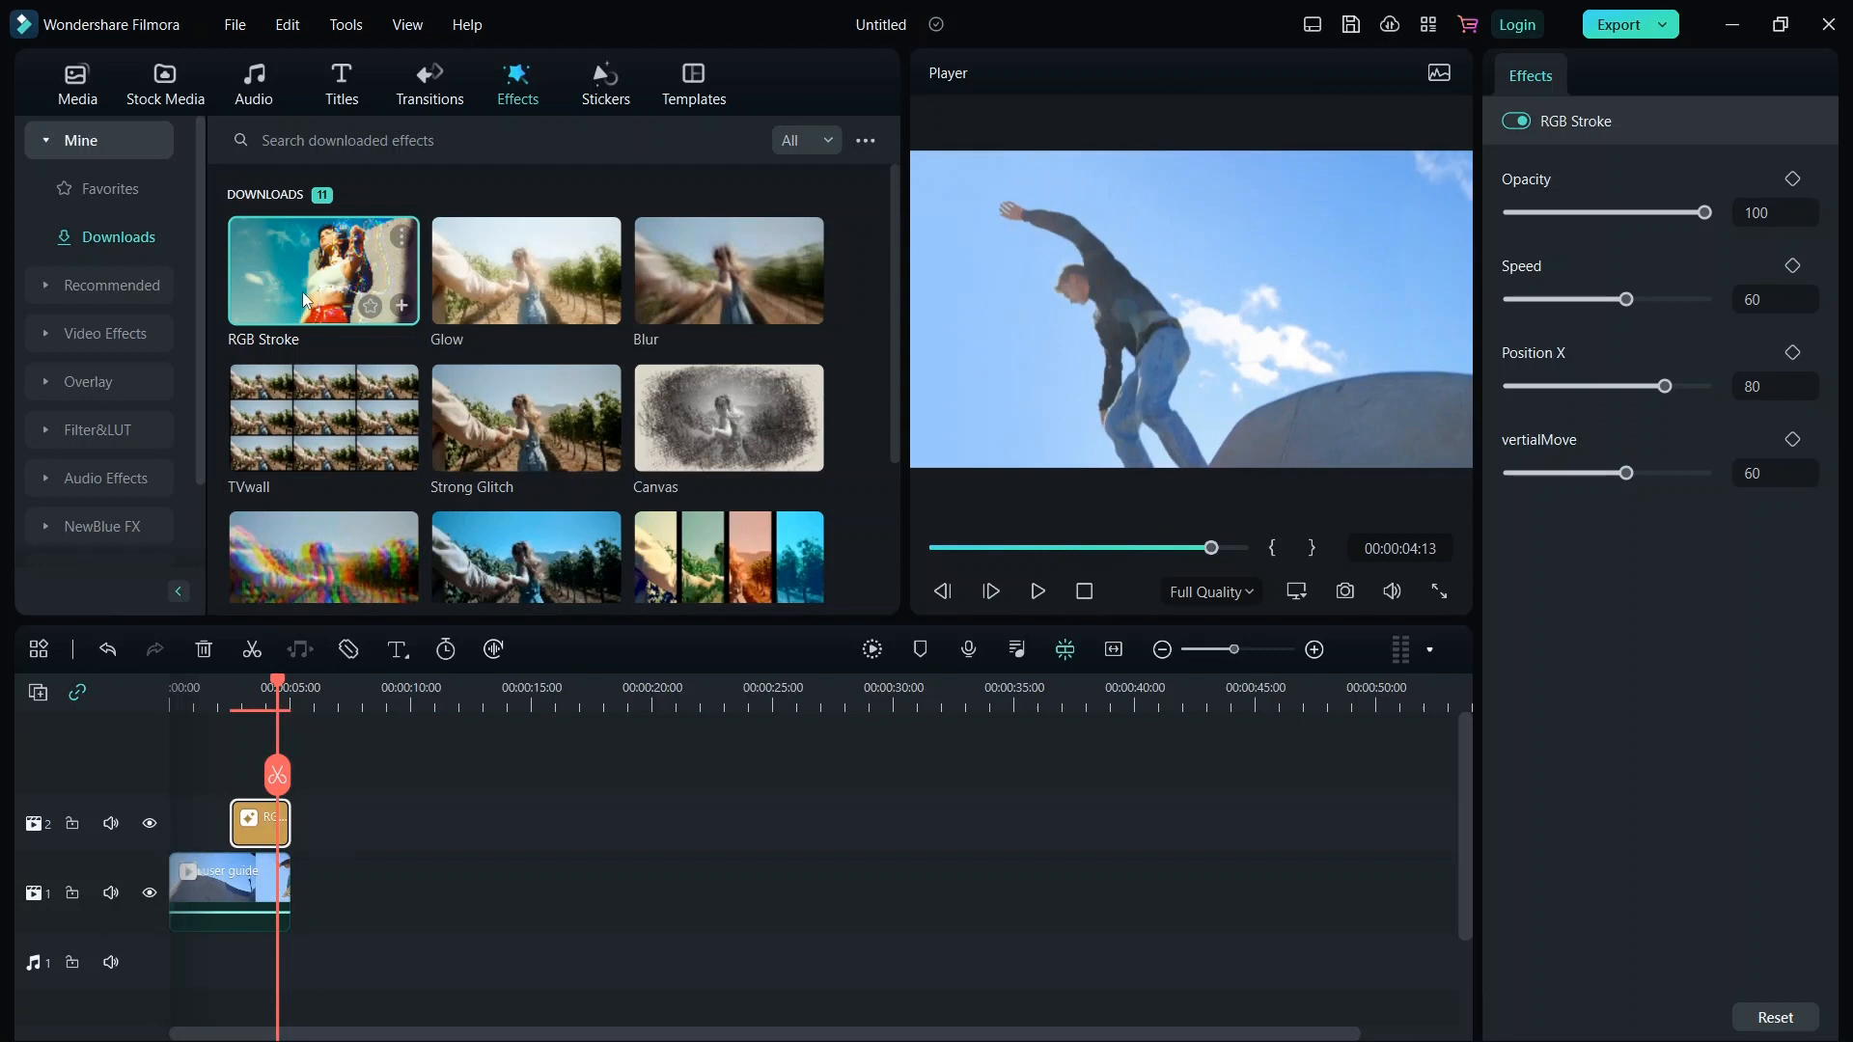
# Add the Blur effect to the effects track after the RGB Stroke effect.
pyautogui.moveTo(470, 307)
pyautogui.mouseDown()
pyautogui.moveTo(547, 283)
pyautogui.moveTo(483, 748)
pyautogui.moveTo(425, 290)
pyautogui.moveTo(449, 289)
pyautogui.mouseUp()
pyautogui.moveTo(681, 271); pyautogui.dragTo(526, 820)
# Delete the RGB Stroke effect and move the Blur effect to the start of the video clip.
pyautogui.click(255, 821)
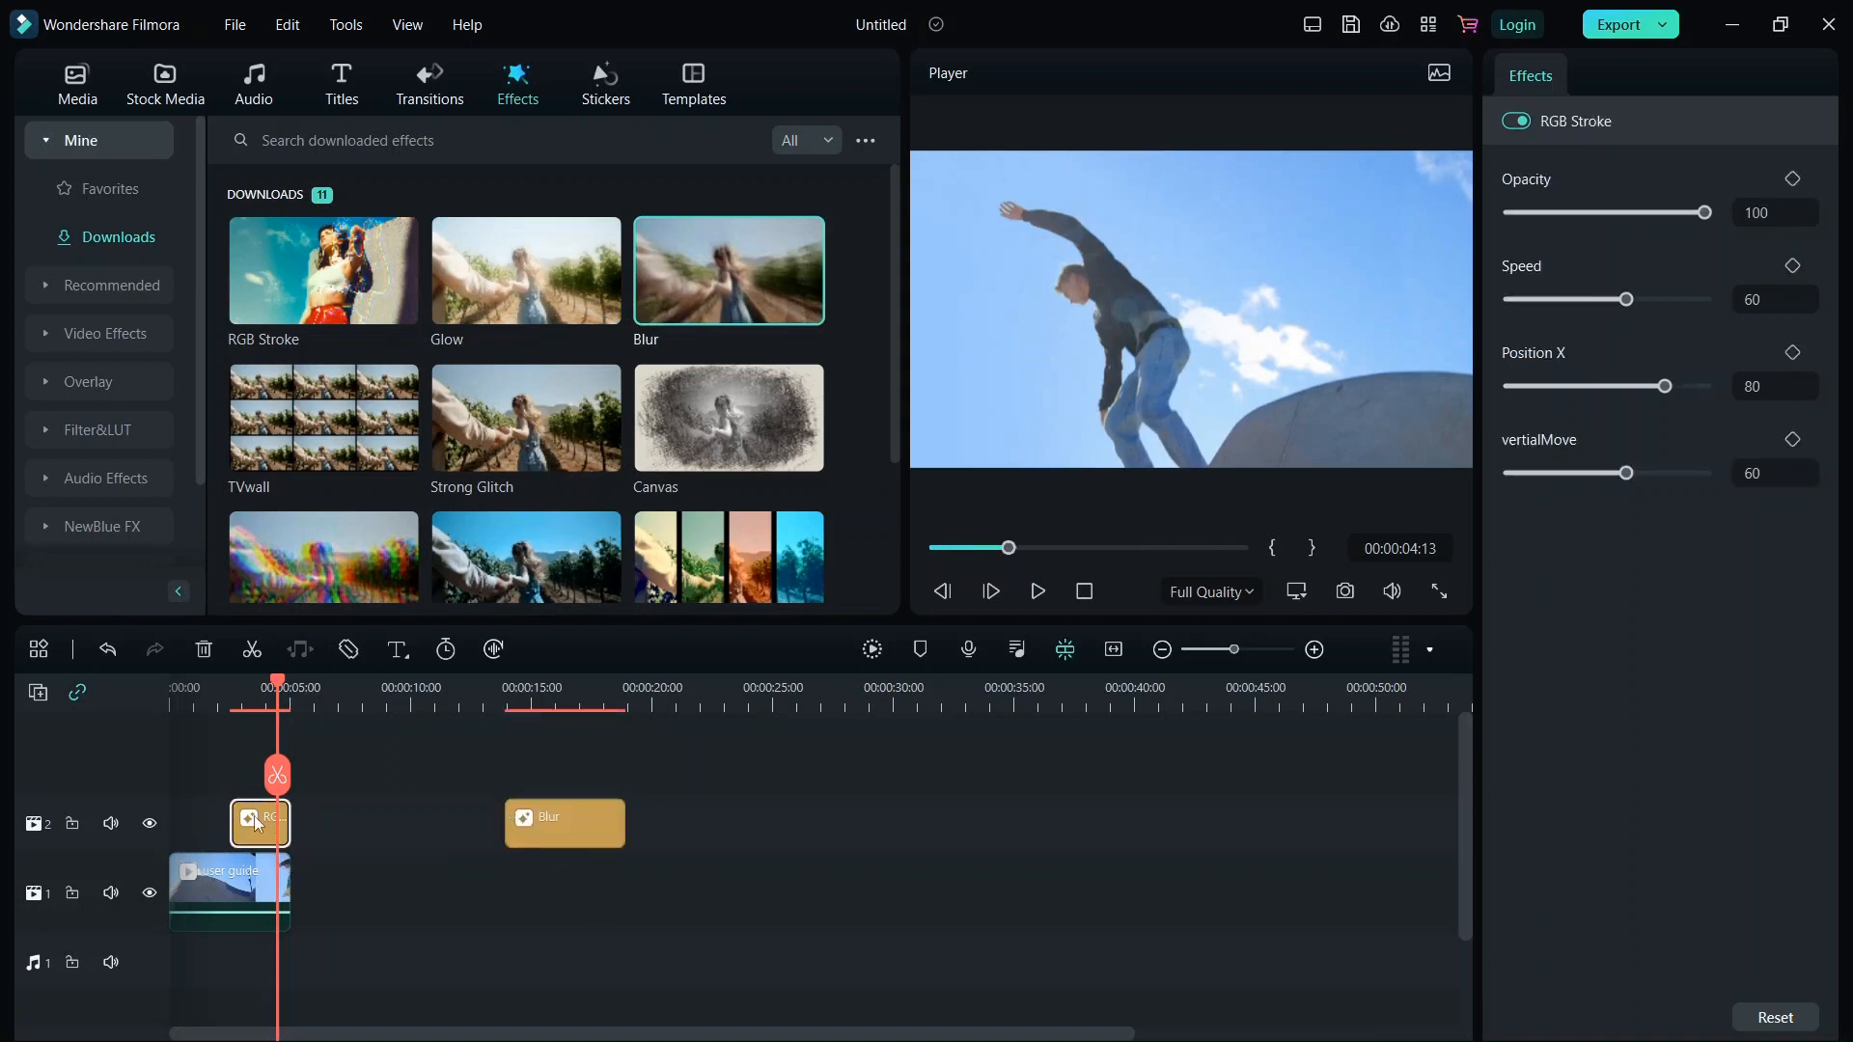
pyautogui.hotkey('shift', 'Delete')
pyautogui.moveTo(463, 812); pyautogui.dragTo(269, 832)
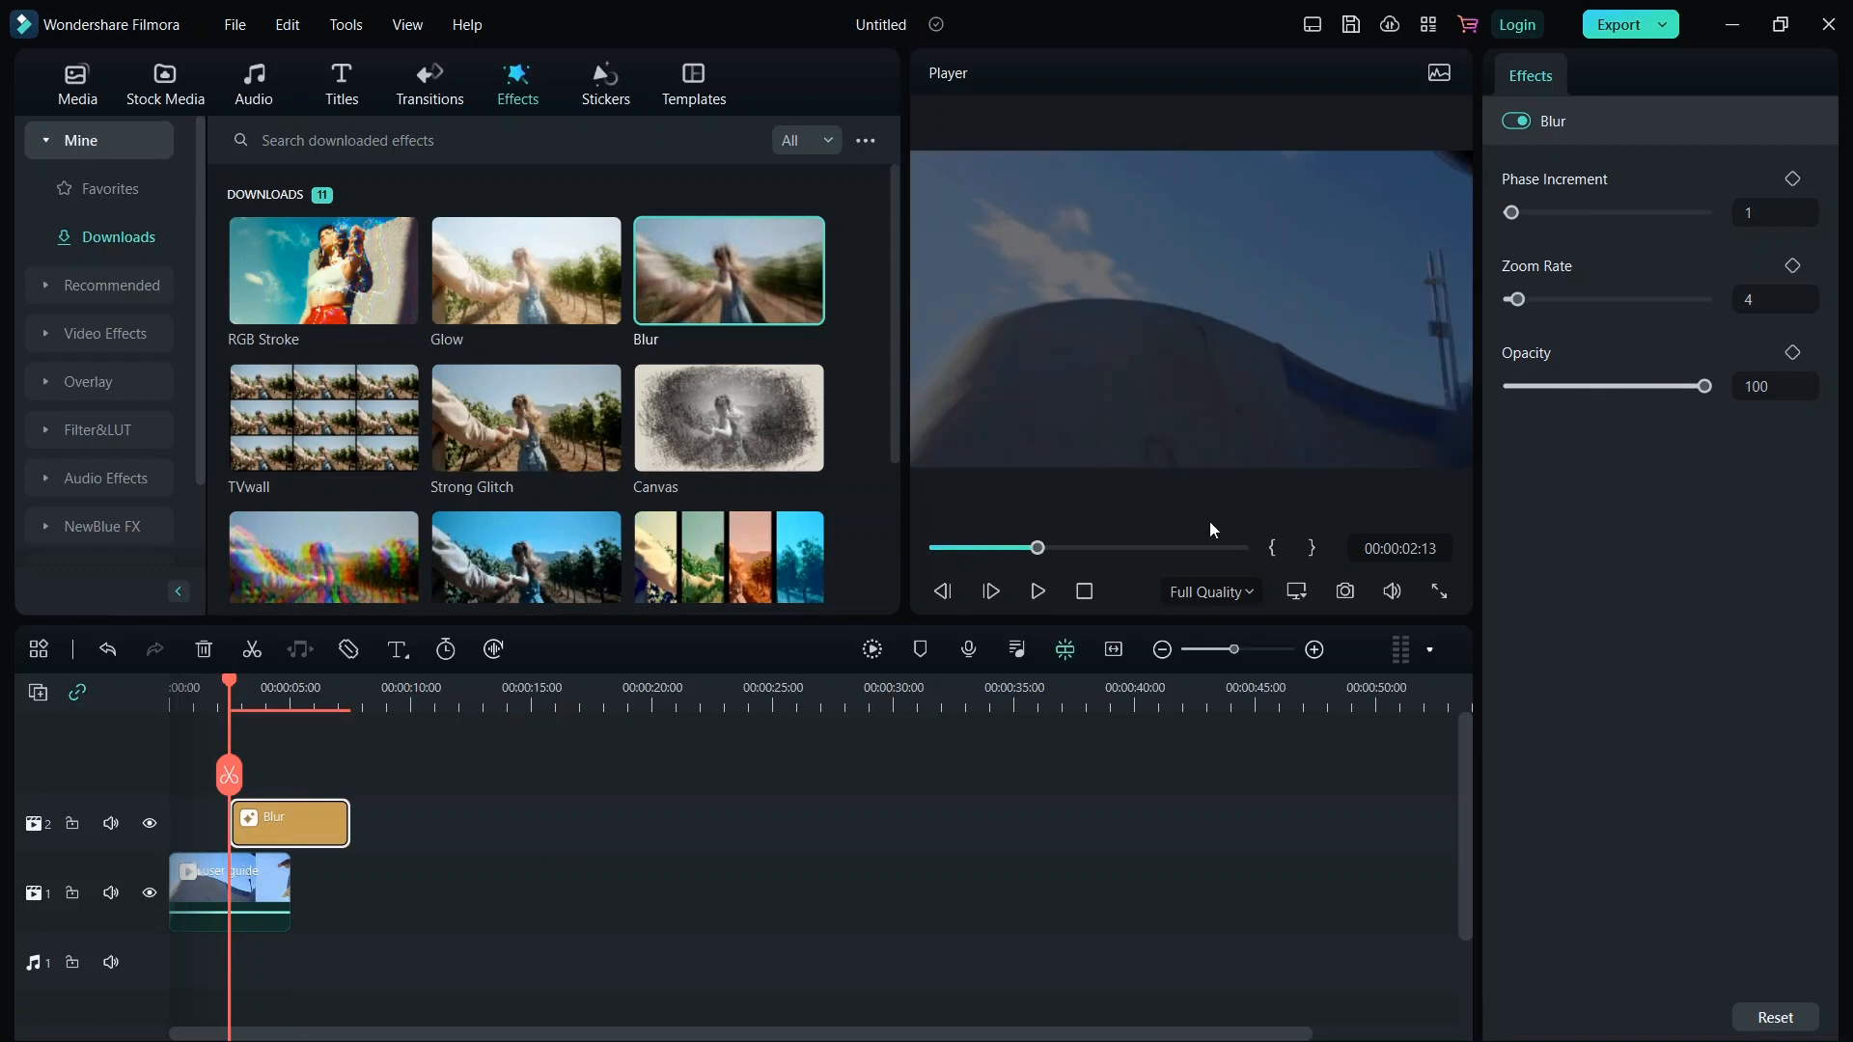
# Play and pause the video to preview the Blur effect.
pyautogui.click(1034, 597)
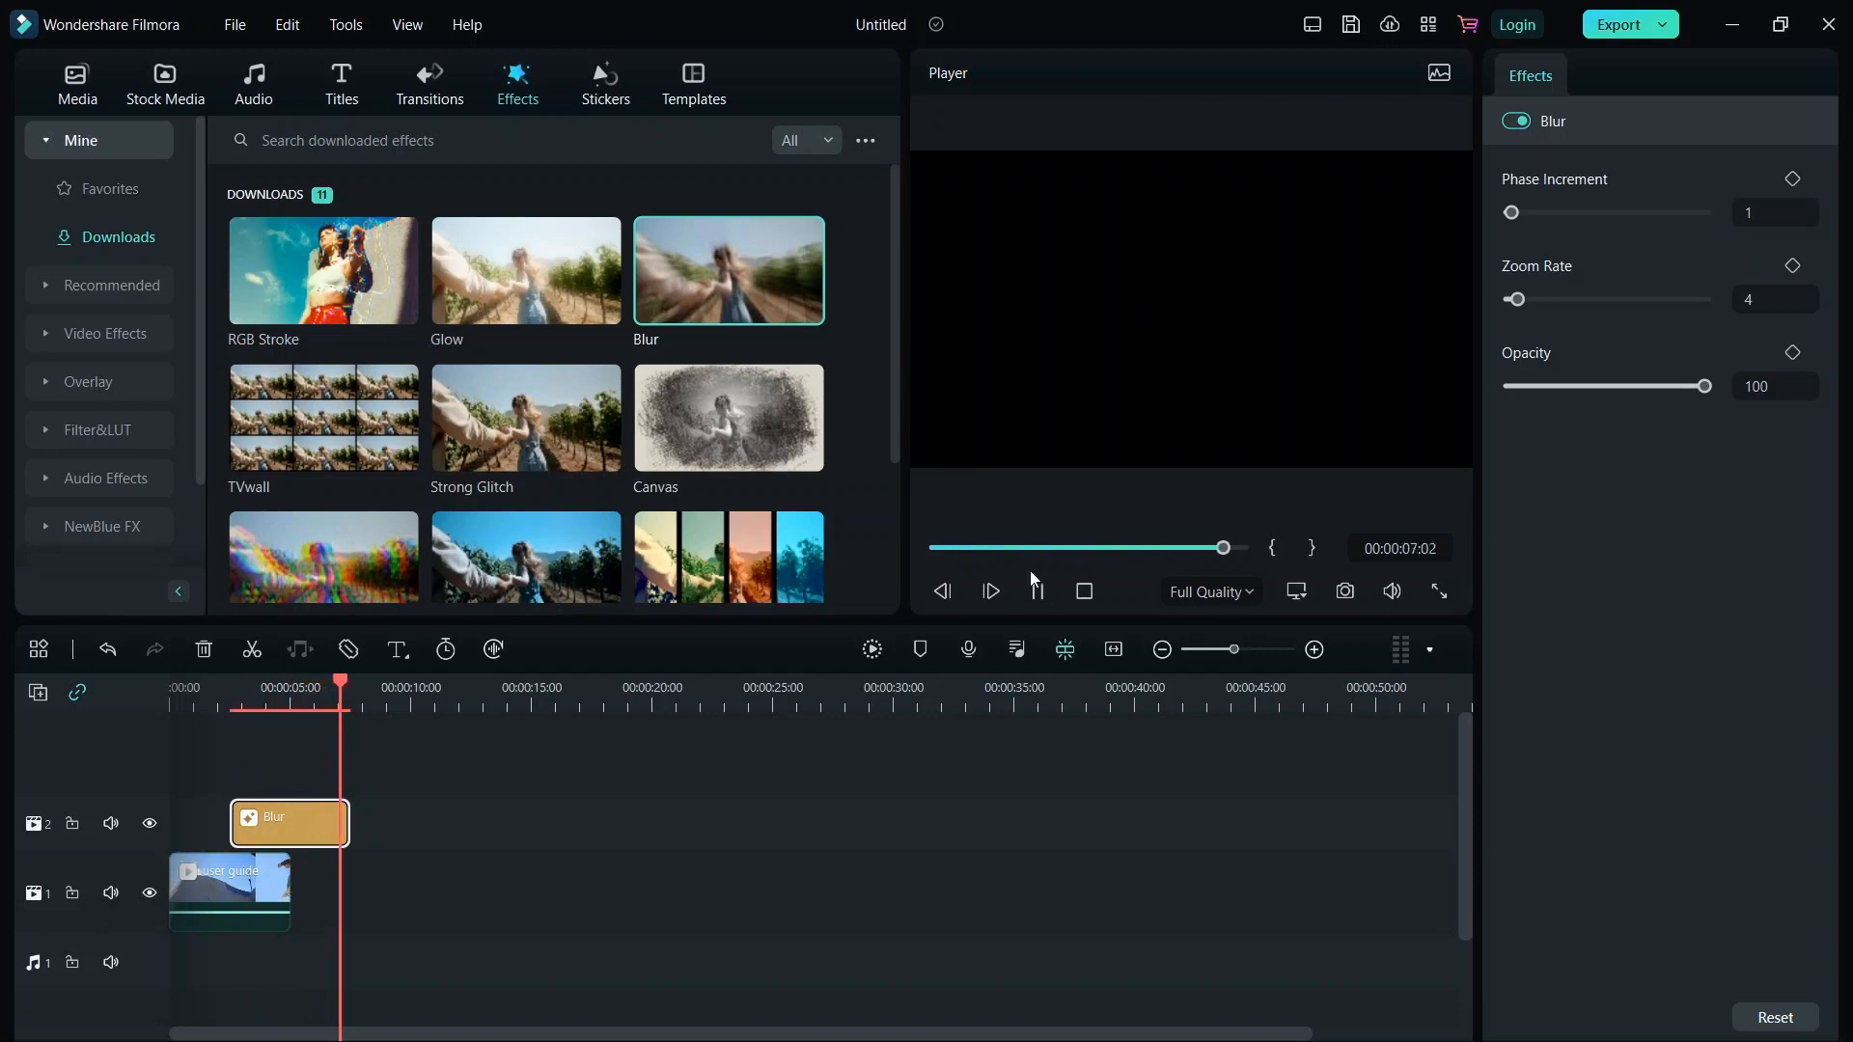
pyautogui.click(1034, 595)
# Try the Canvas effect on a new track above the Blur effect, preview it, and delete it.
pyautogui.moveTo(704, 414); pyautogui.dragTo(275, 816)
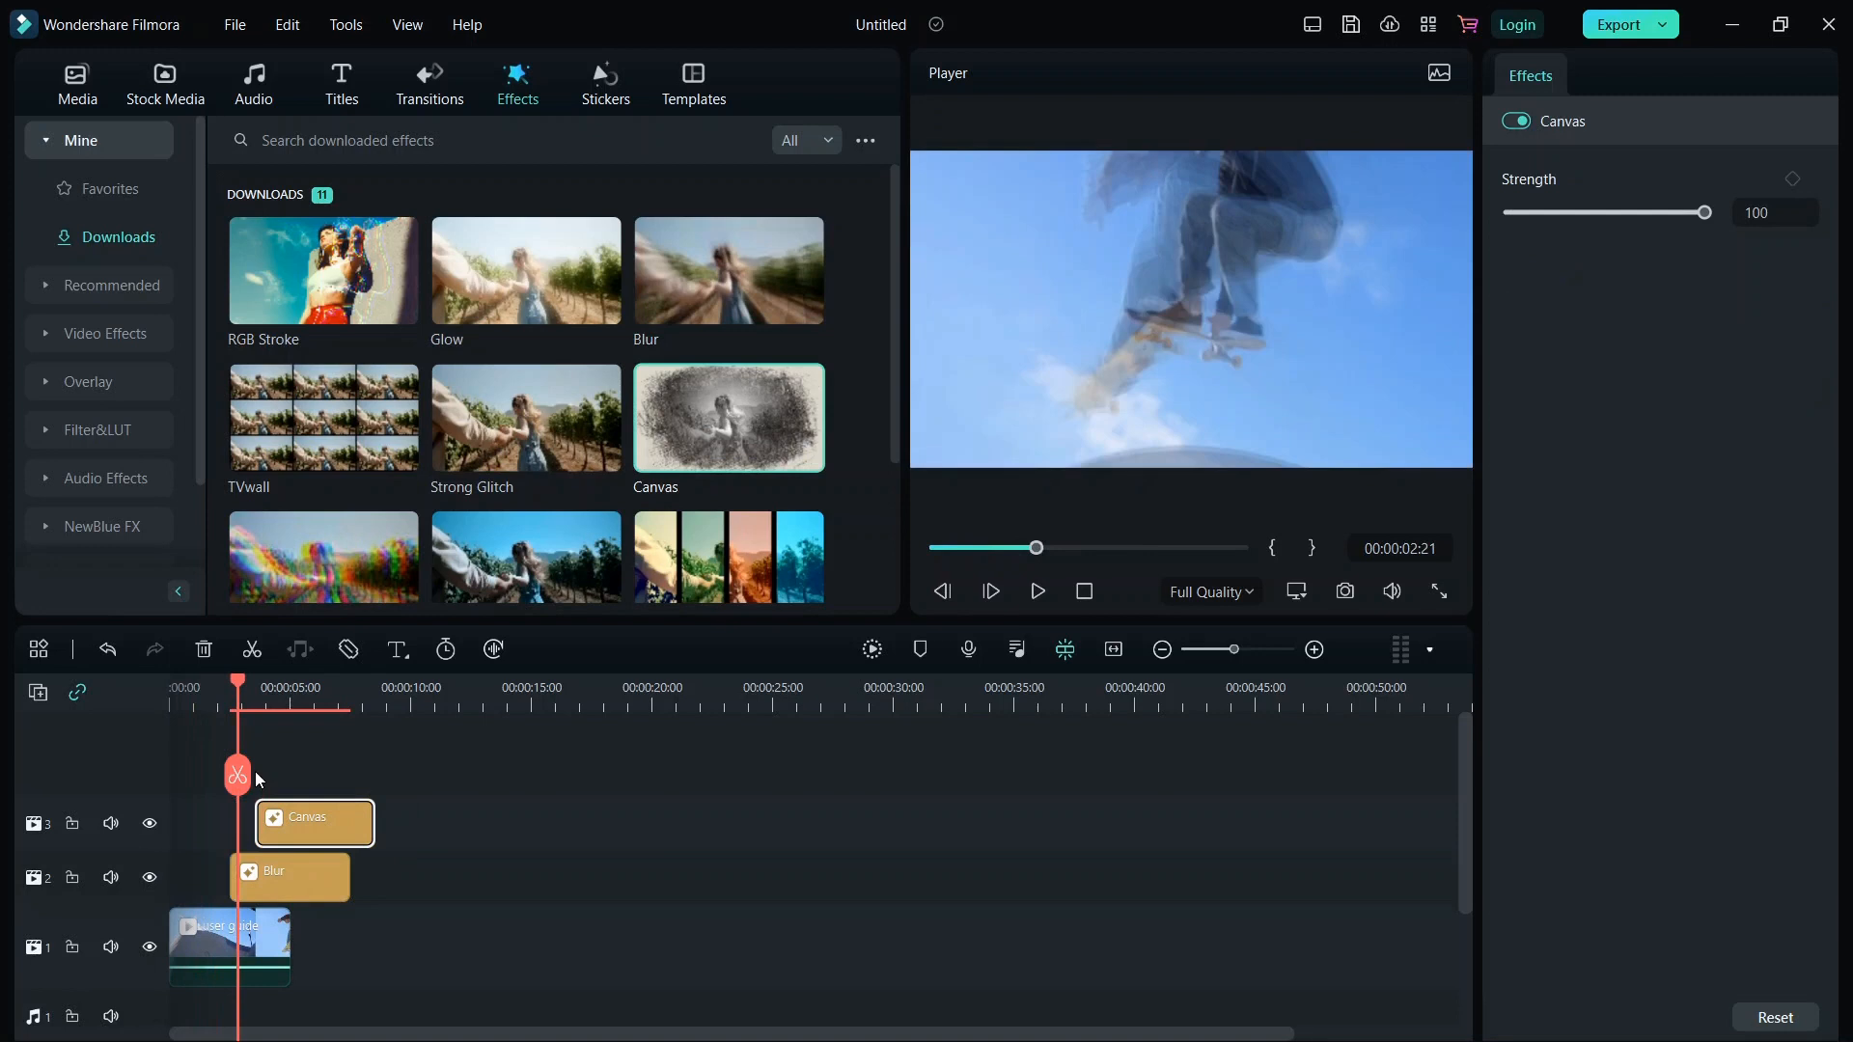
pyautogui.click(1034, 593)
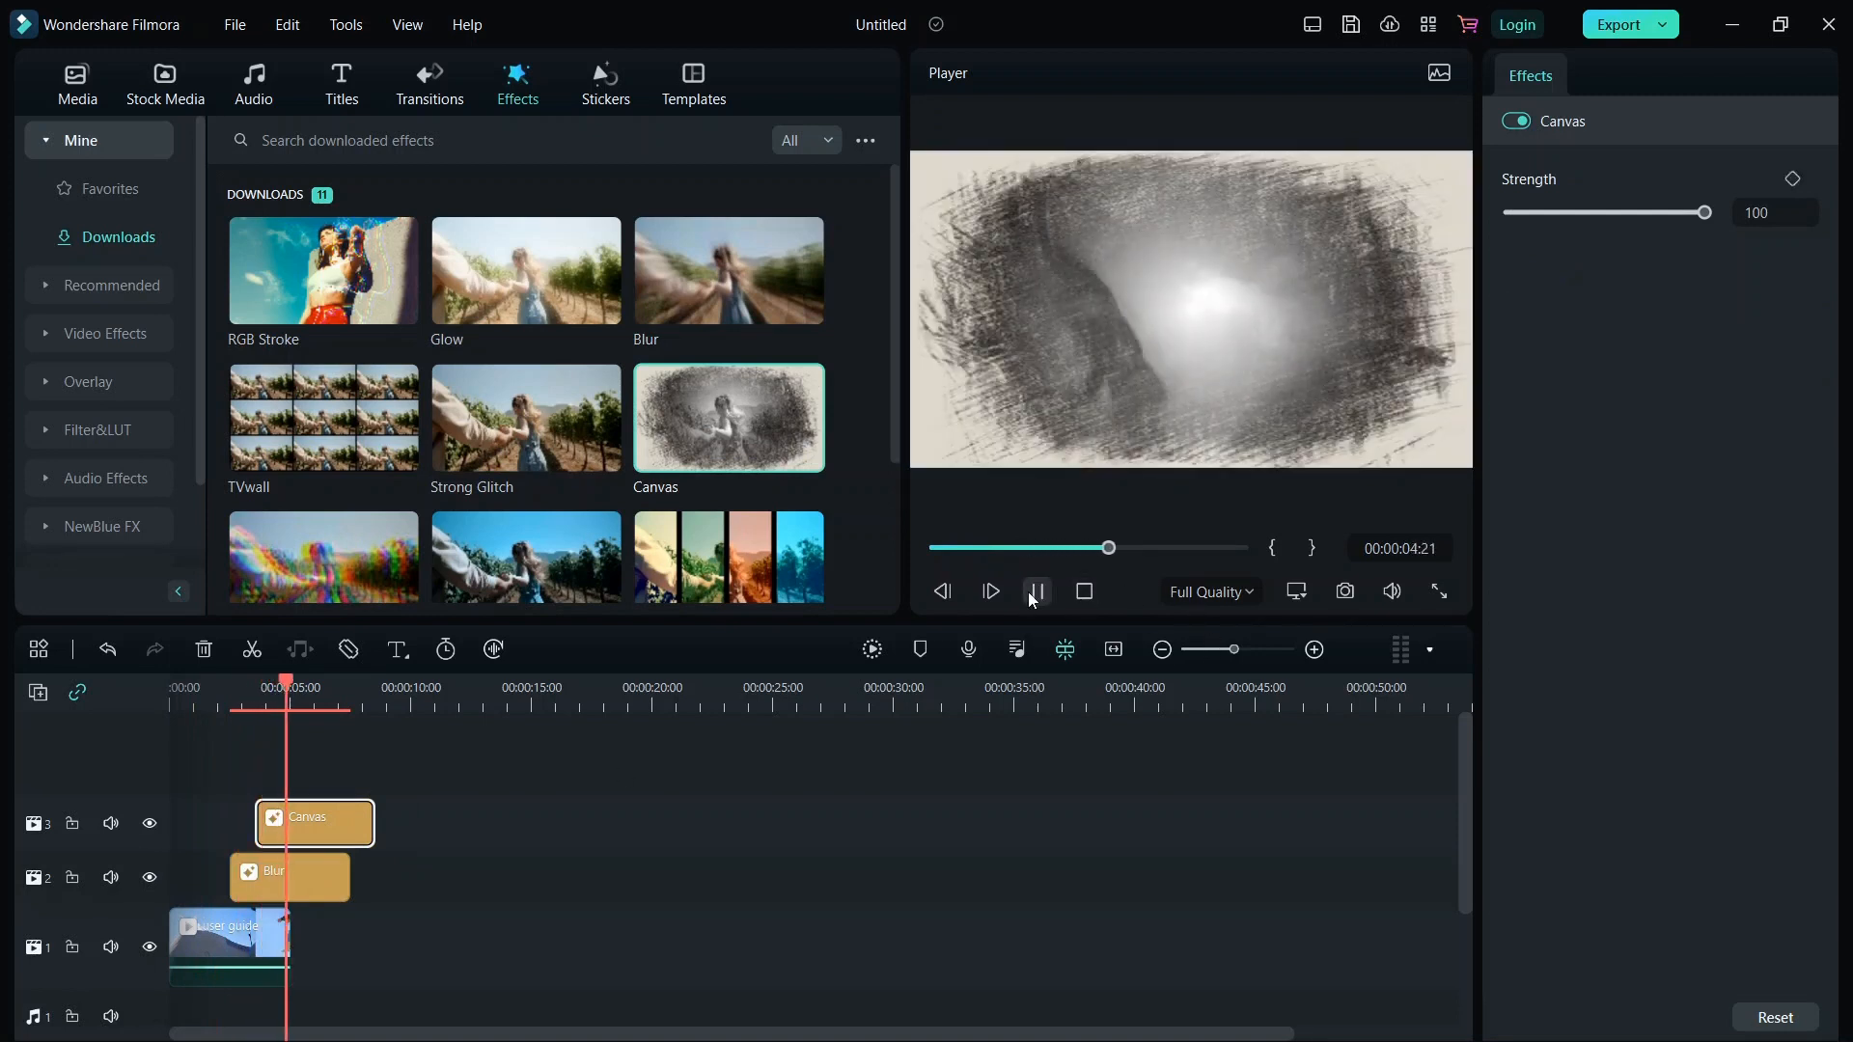
pyautogui.click(1034, 592)
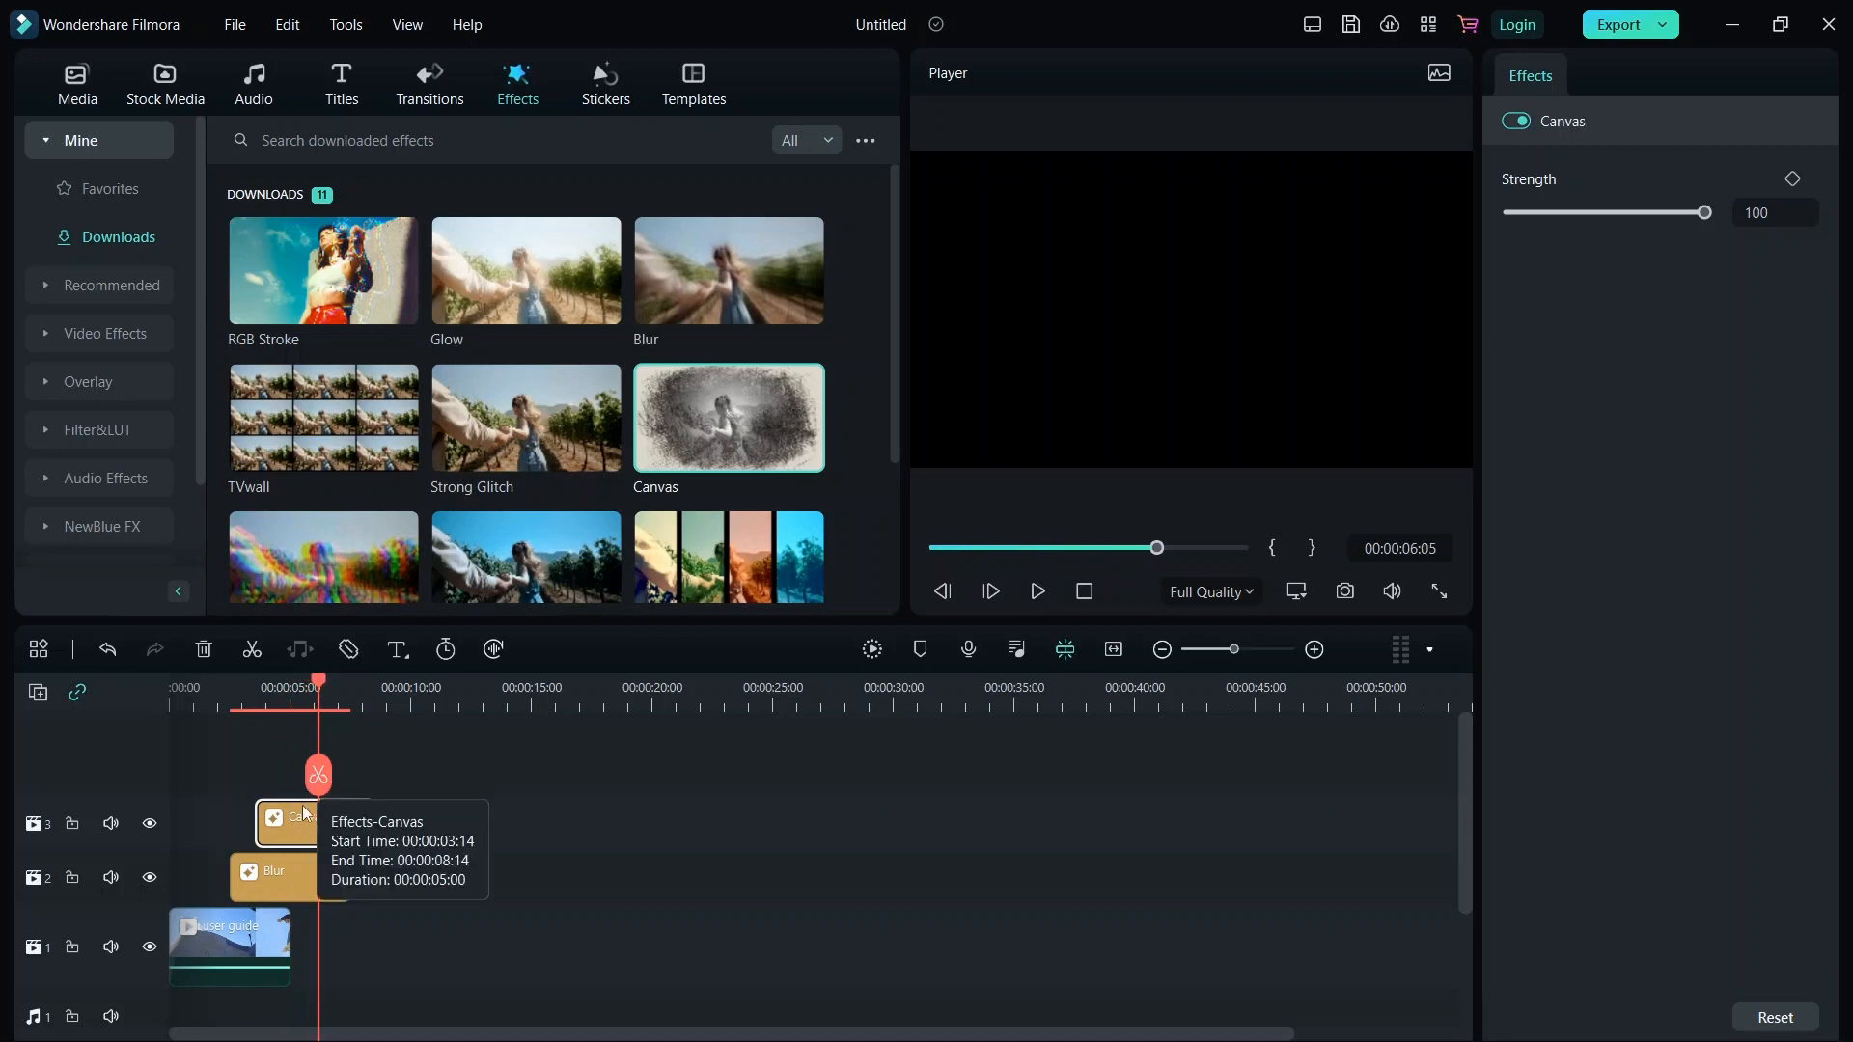
pyautogui.press('Delete')
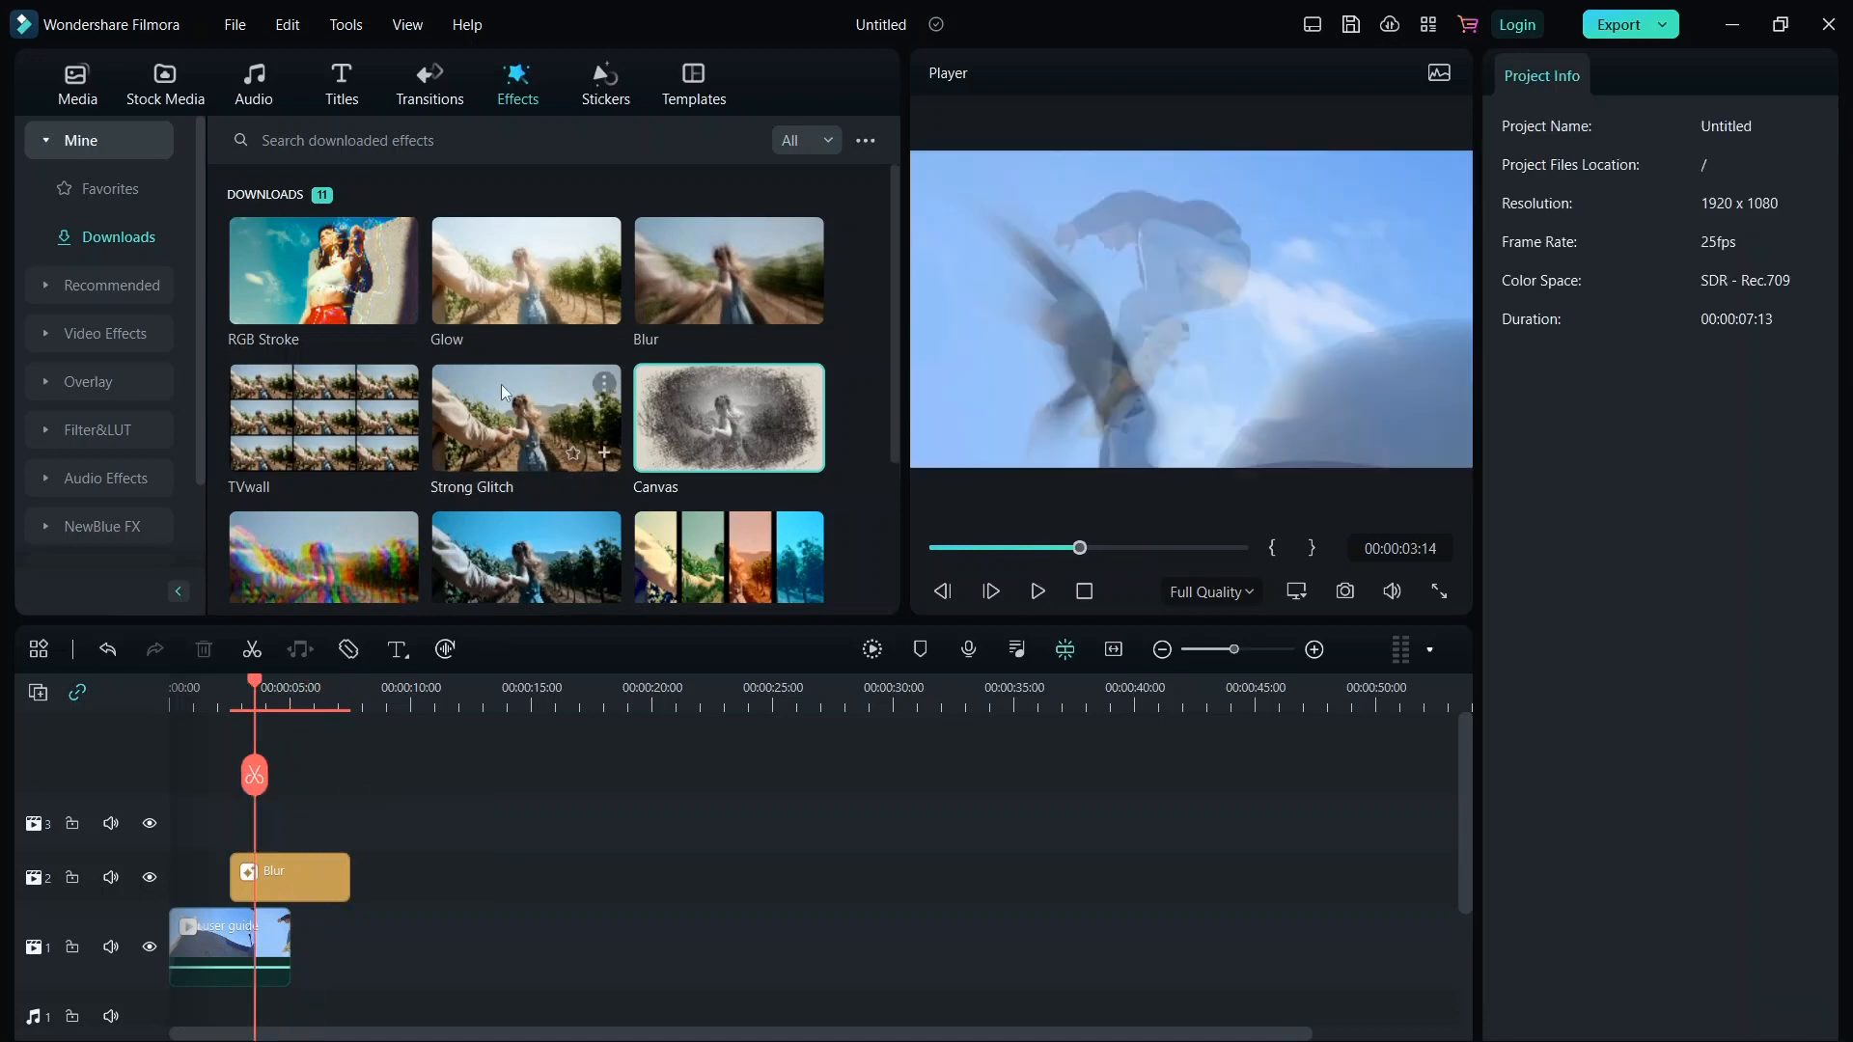
# Replace the Blur effect with the Mosaic effect over the video clip and preview it.
pyautogui.scroll(-2, 566, 392)
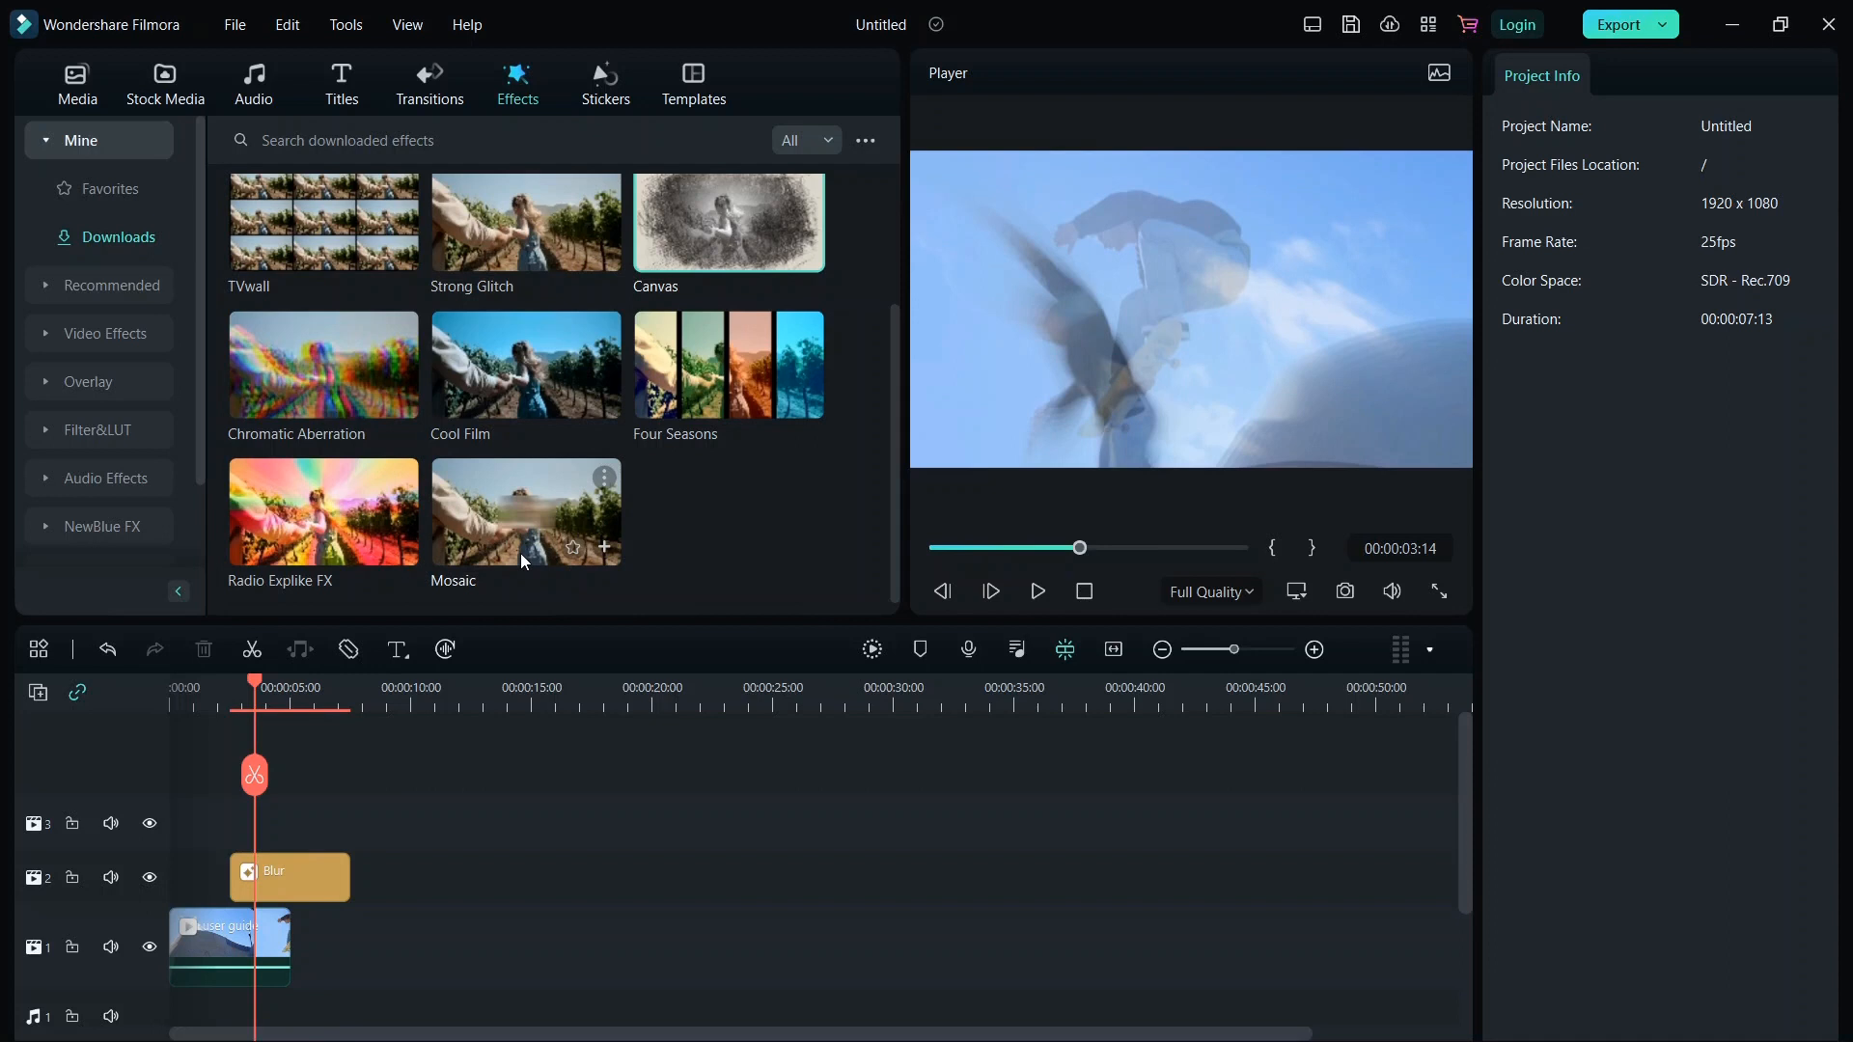
pyautogui.click(306, 857)
pyautogui.press('Delete')
pyautogui.moveTo(502, 508); pyautogui.dragTo(245, 880)
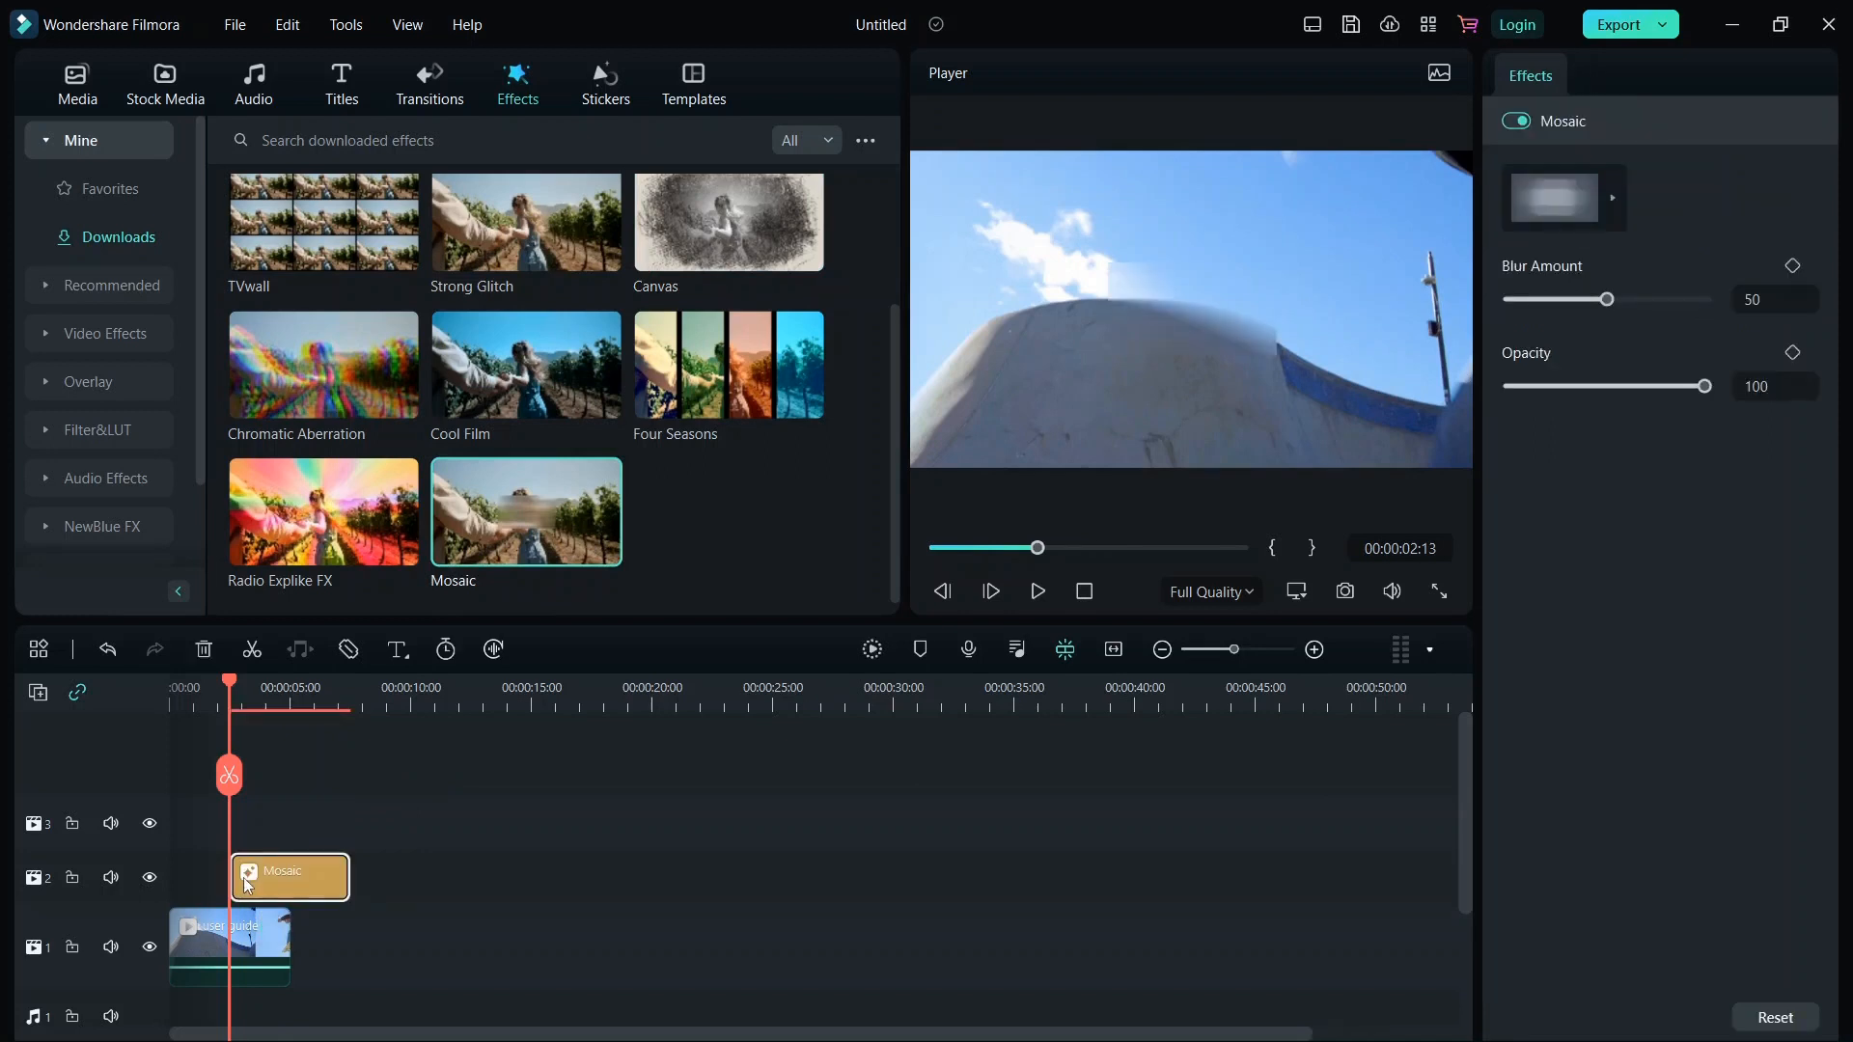
pyautogui.click(1034, 593)
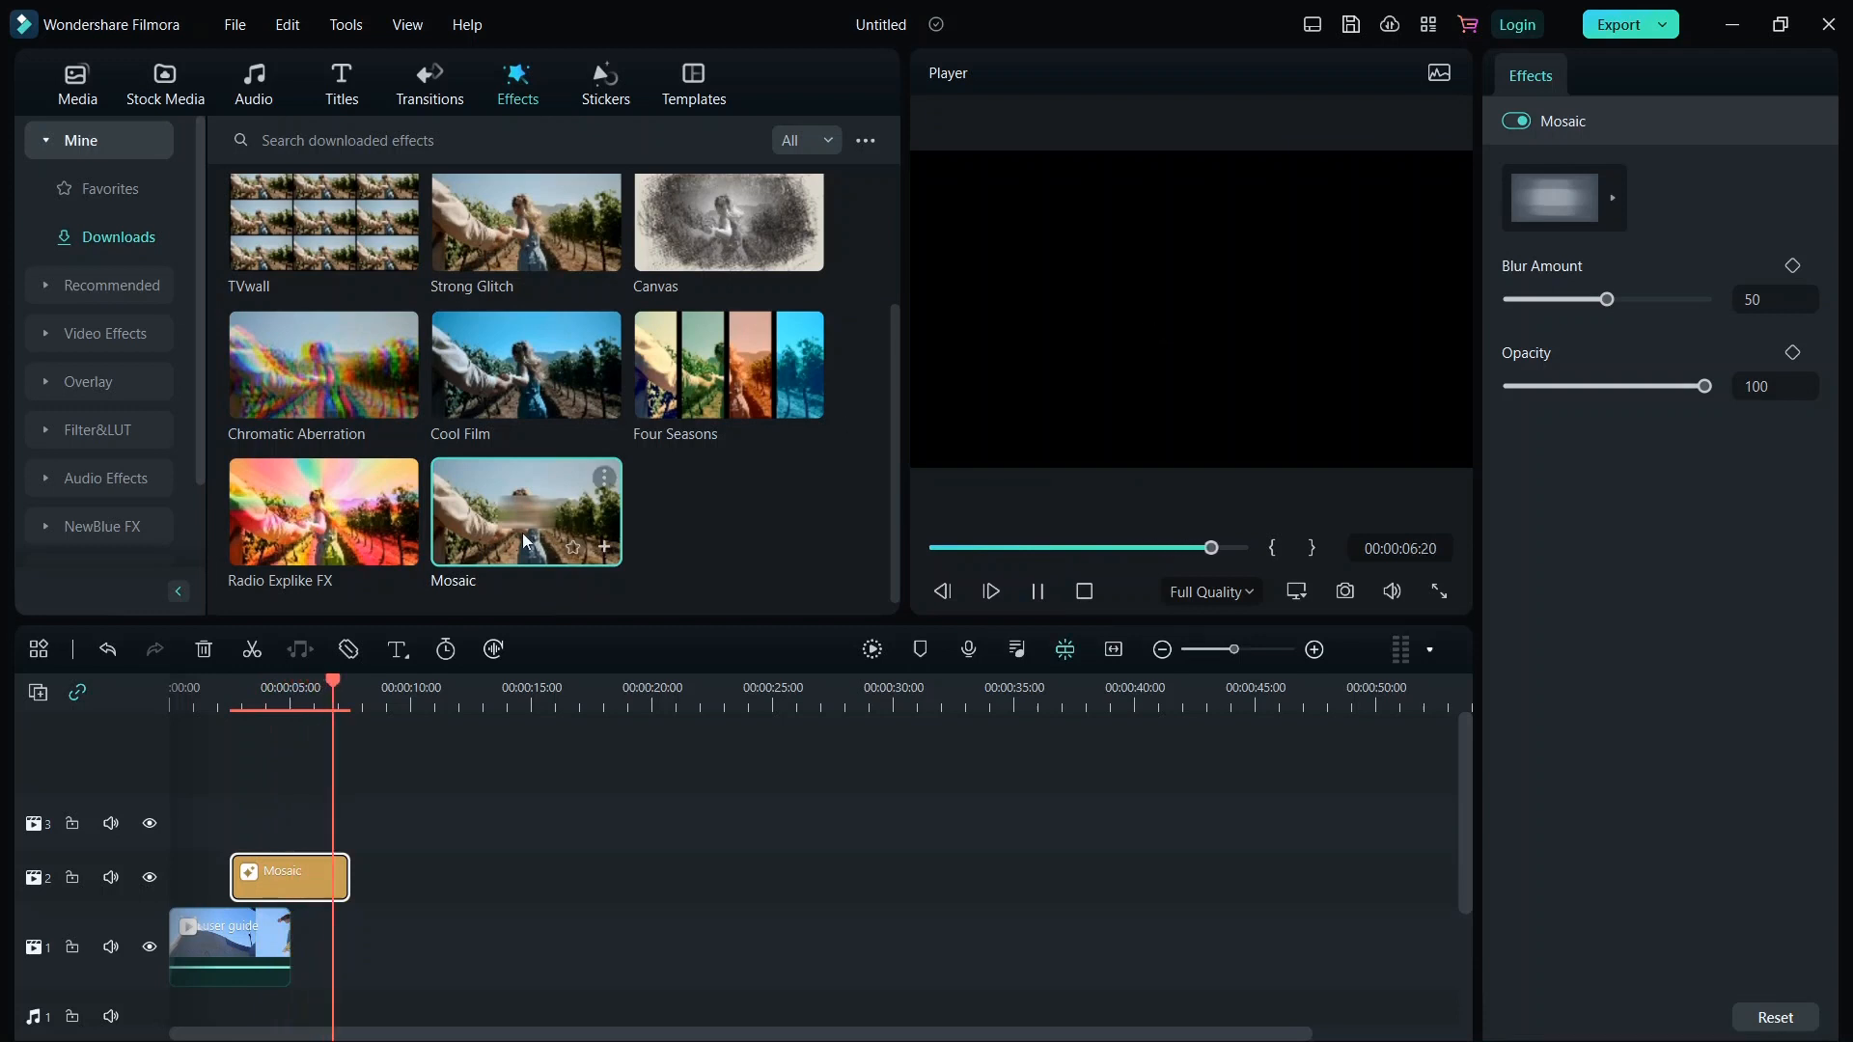
# Add the Radio Explike FX effect on the track above Mosaic at the clip's start and play from the beginning.
pyautogui.moveTo(309, 519); pyautogui.dragTo(183, 822)
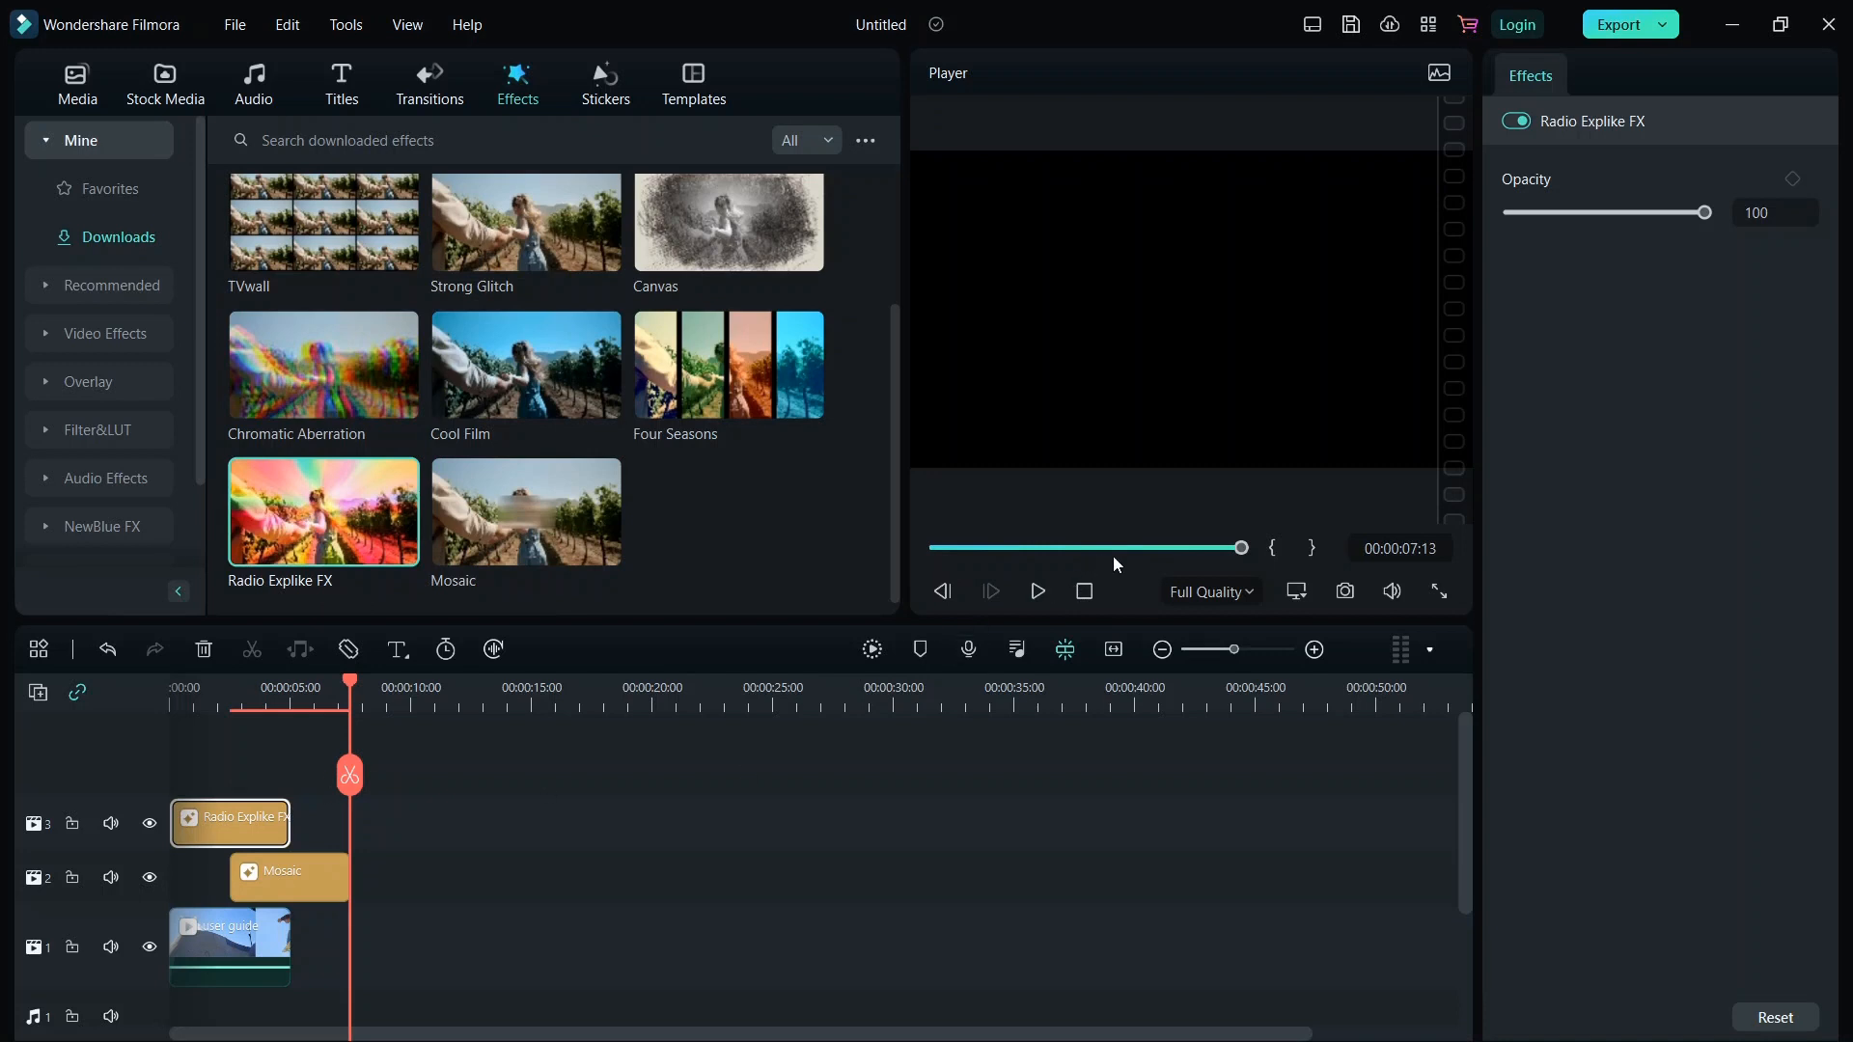
pyautogui.click(942, 591)
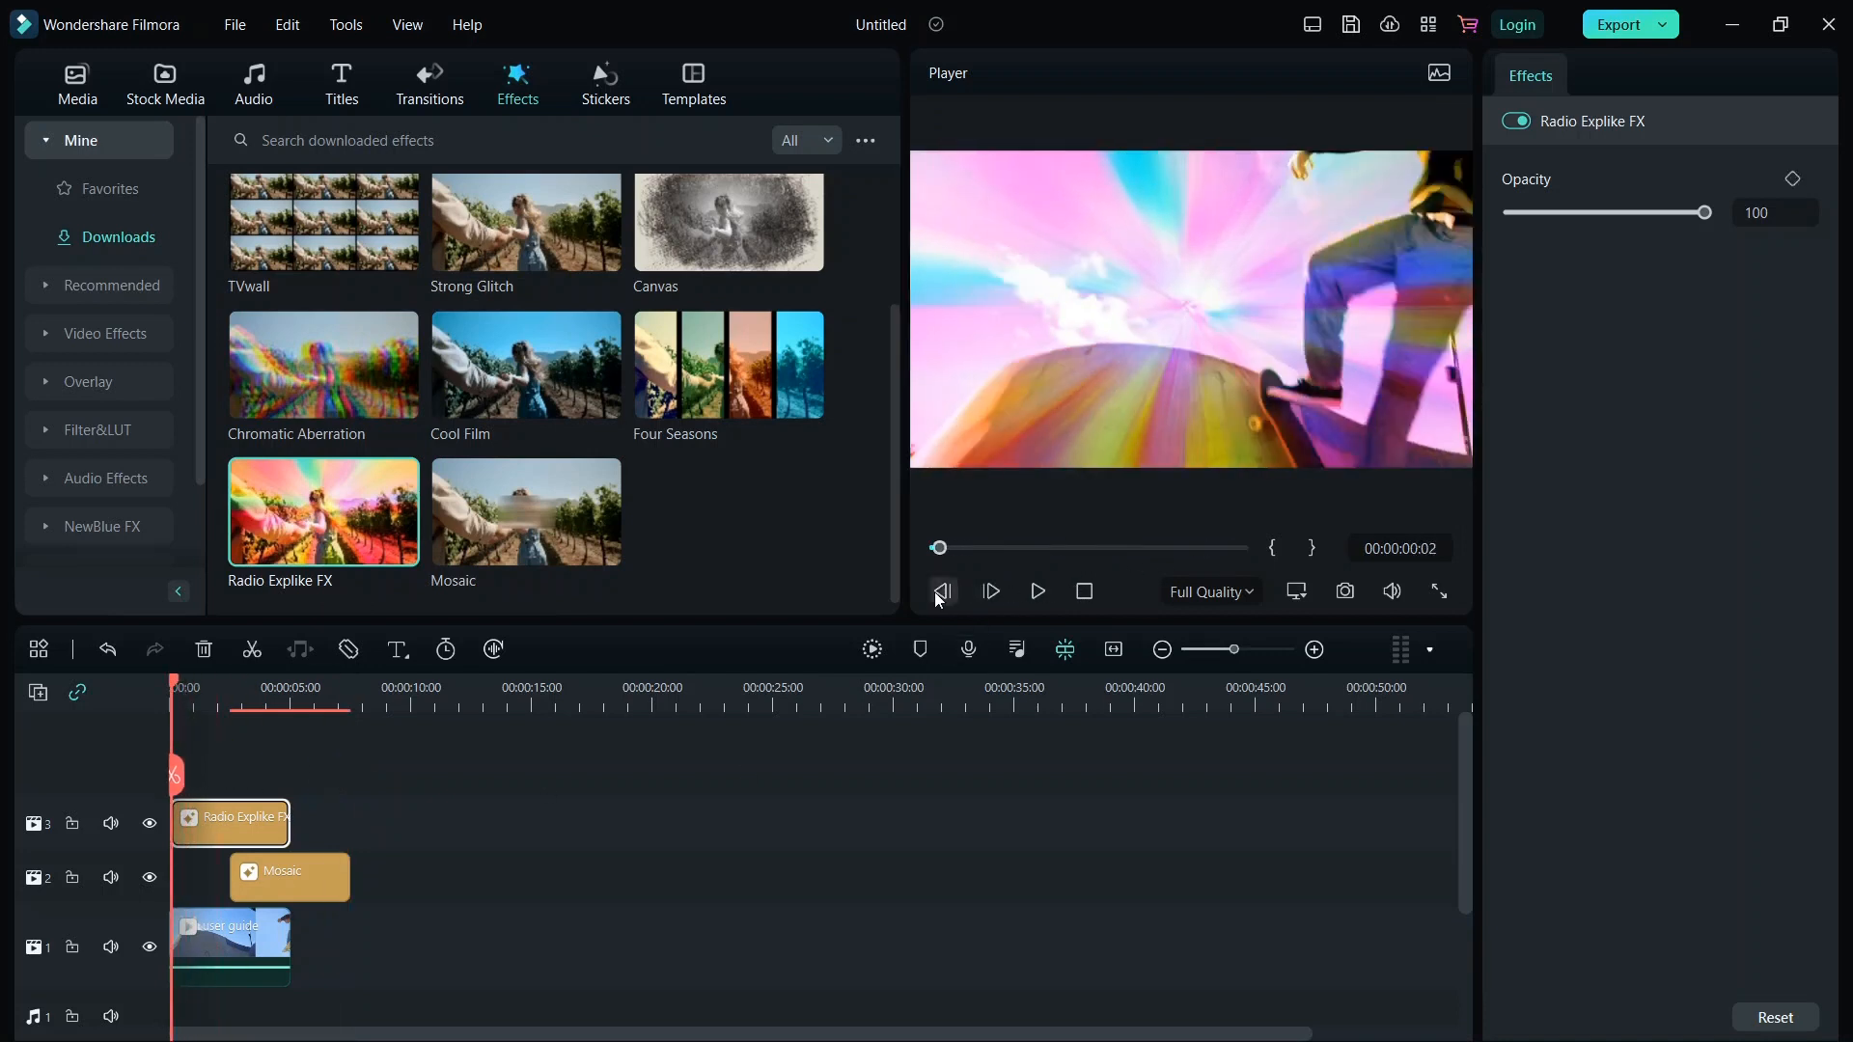
pyautogui.click(1038, 594)
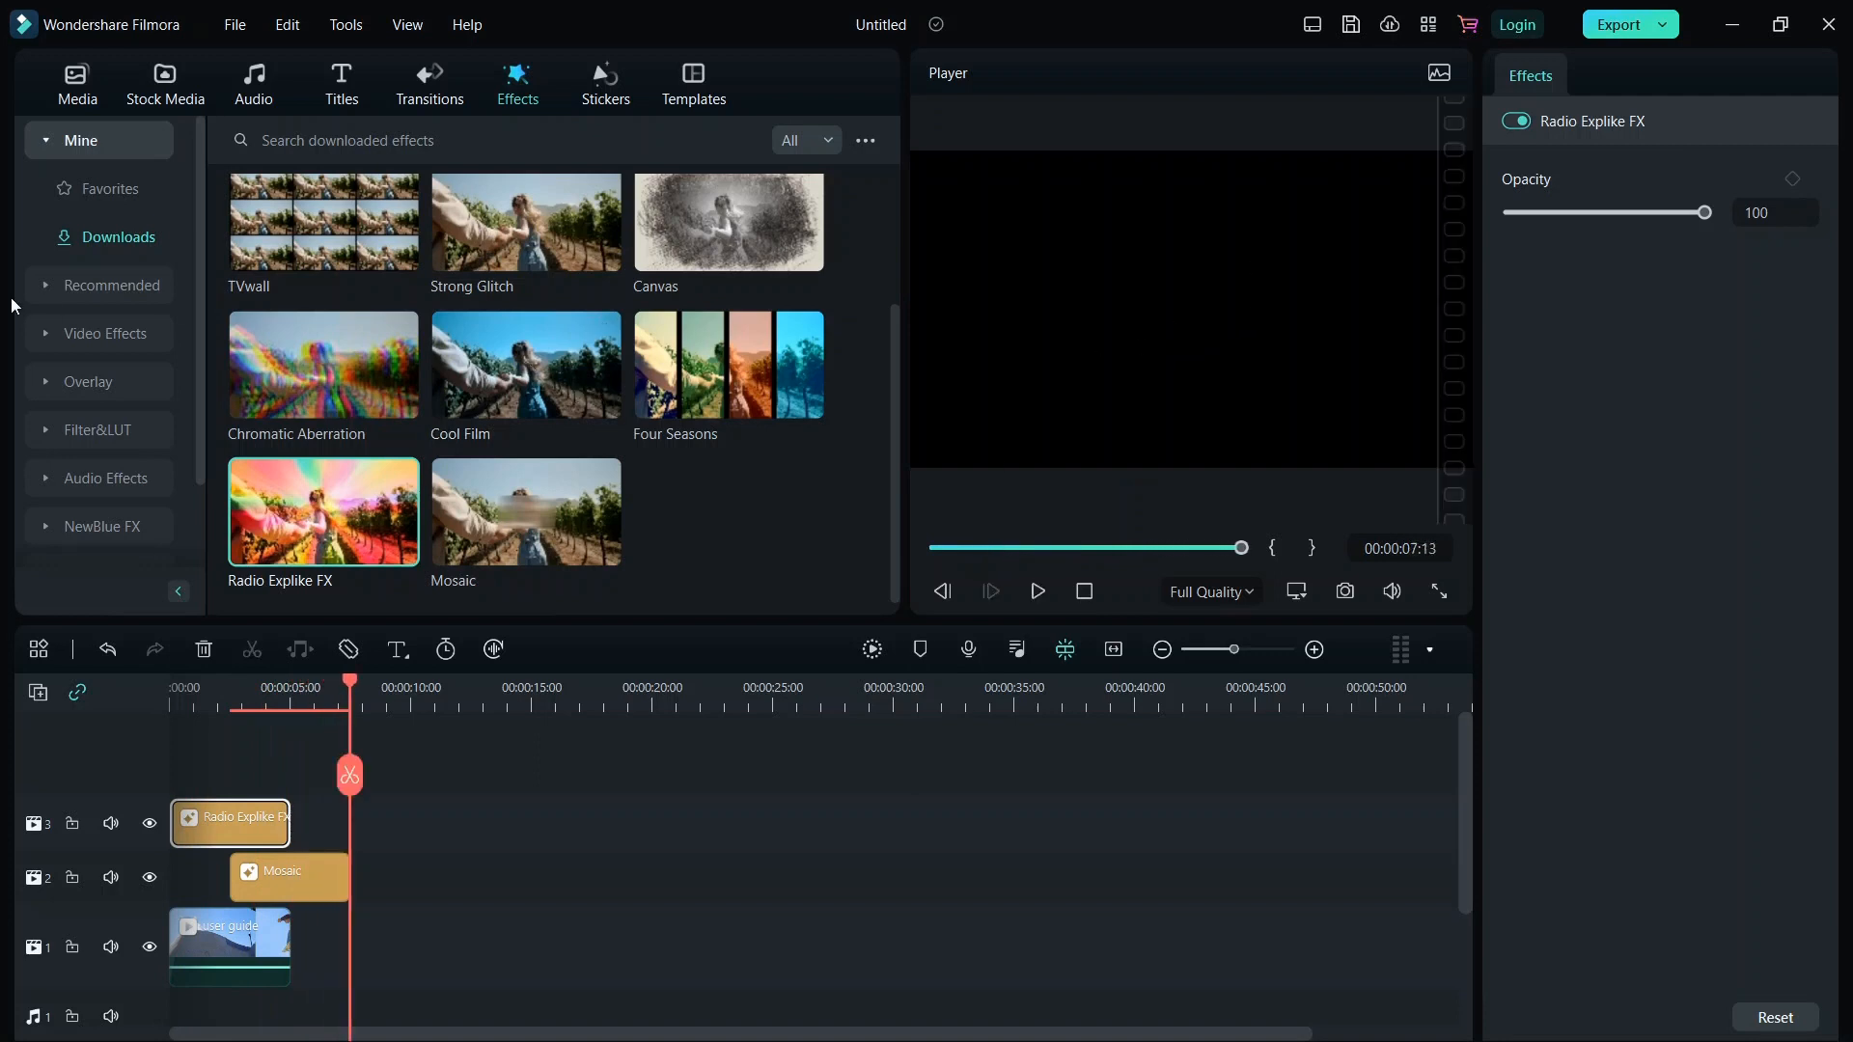
# Add the Lily of the Valley Pack frame overlay to the top track, delete Radio Explike FX, and move the overlay near the clip's start.
pyautogui.click(42, 384)
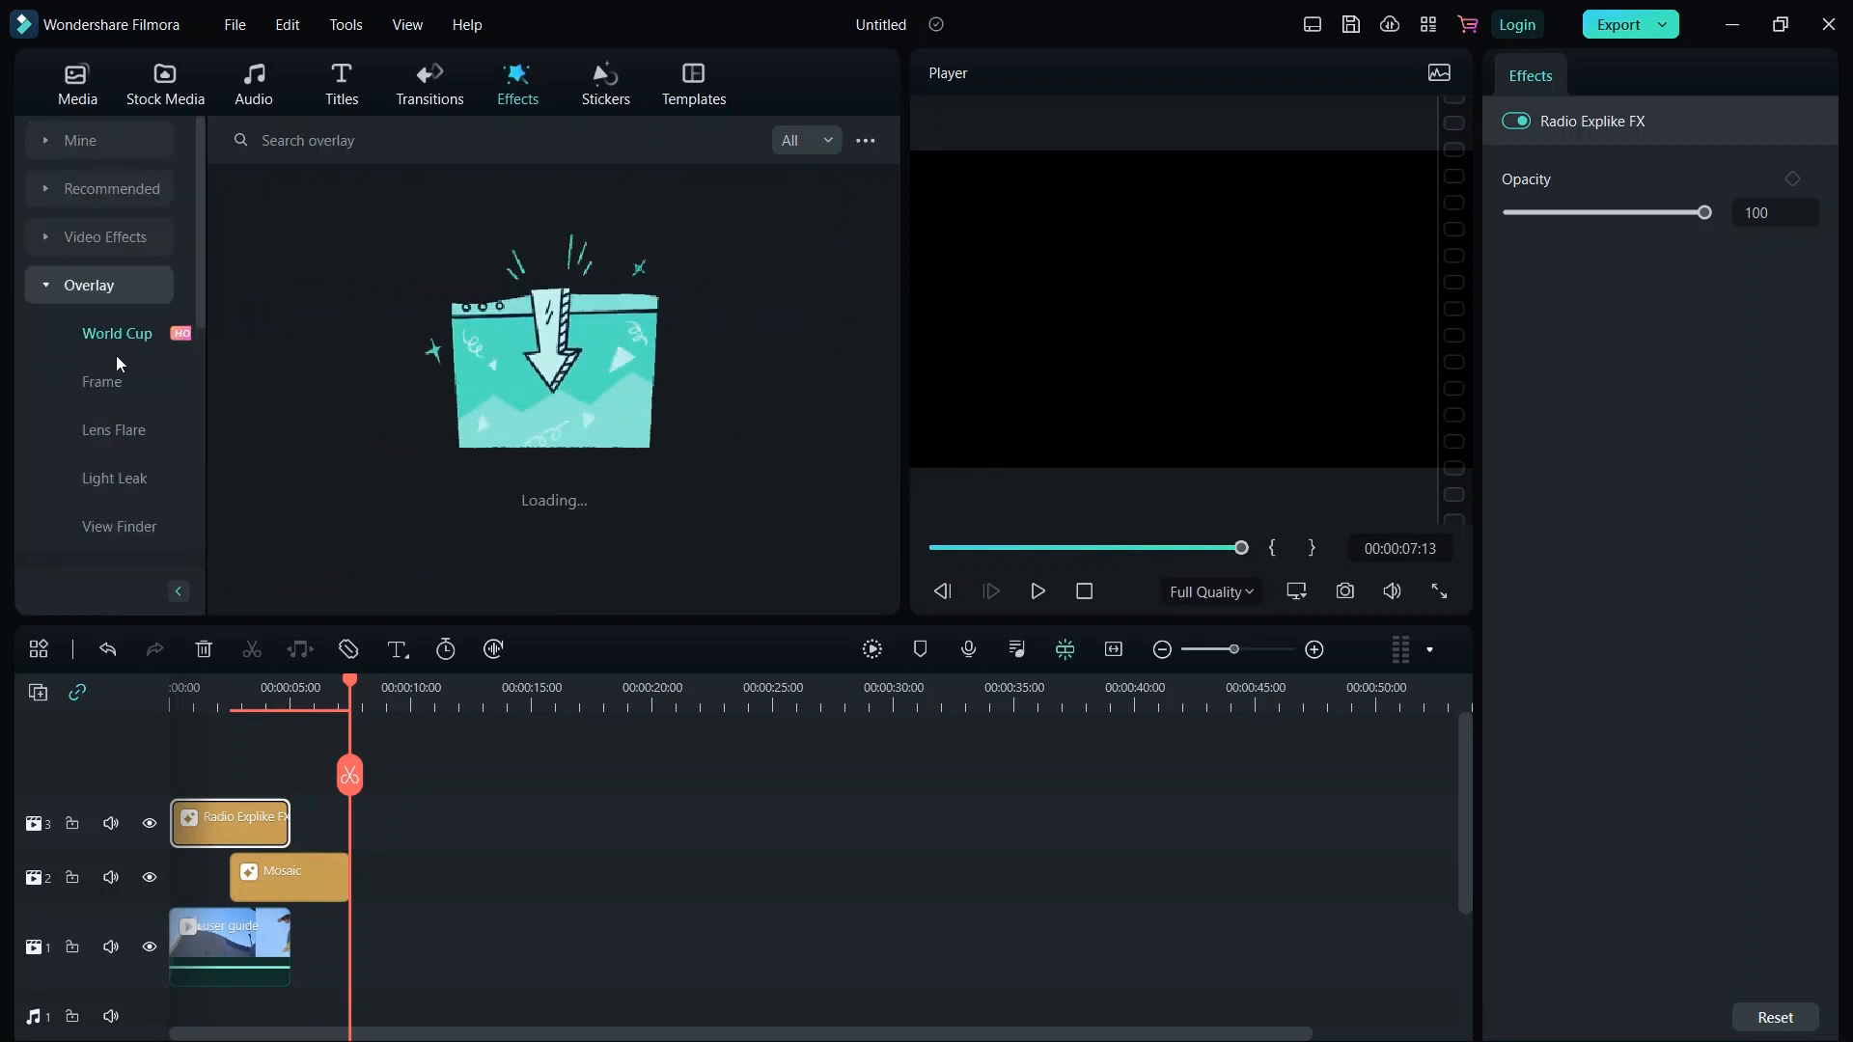
pyautogui.click(105, 385)
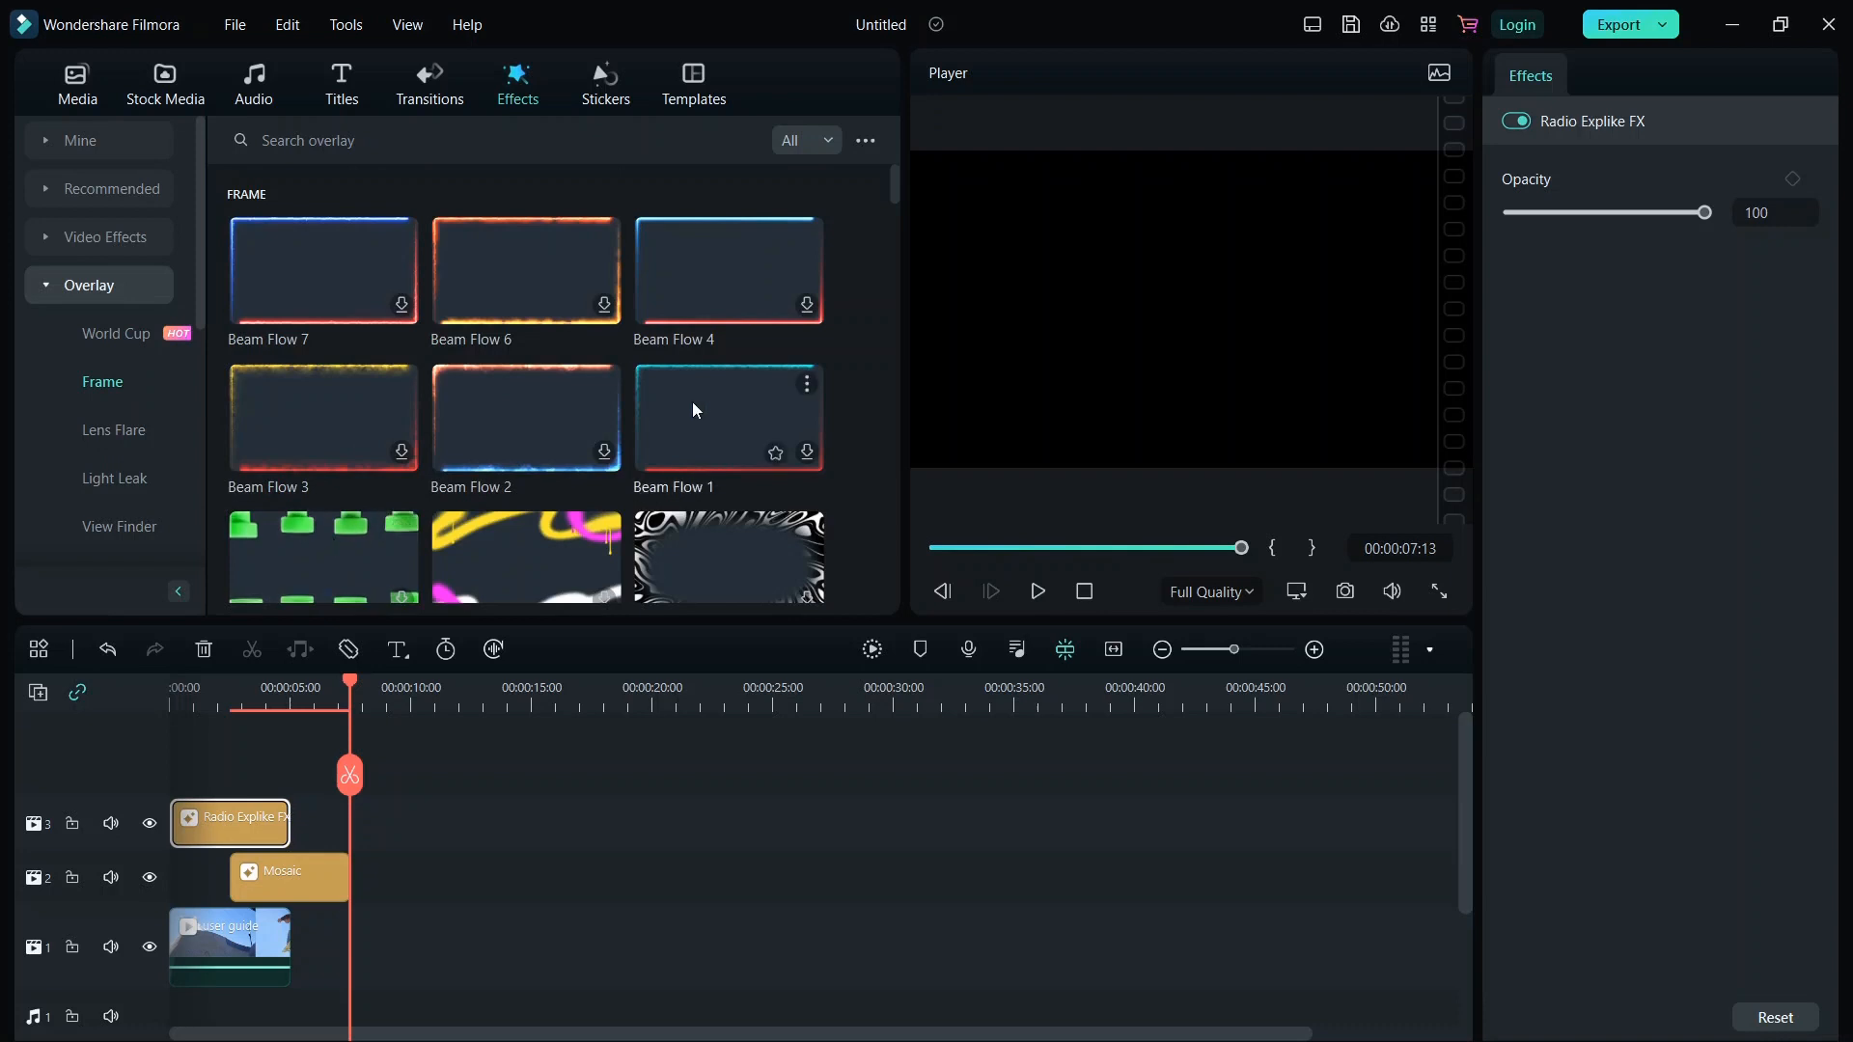
pyautogui.scroll(-5, 652, 446)
pyautogui.moveTo(720, 307); pyautogui.dragTo(361, 829)
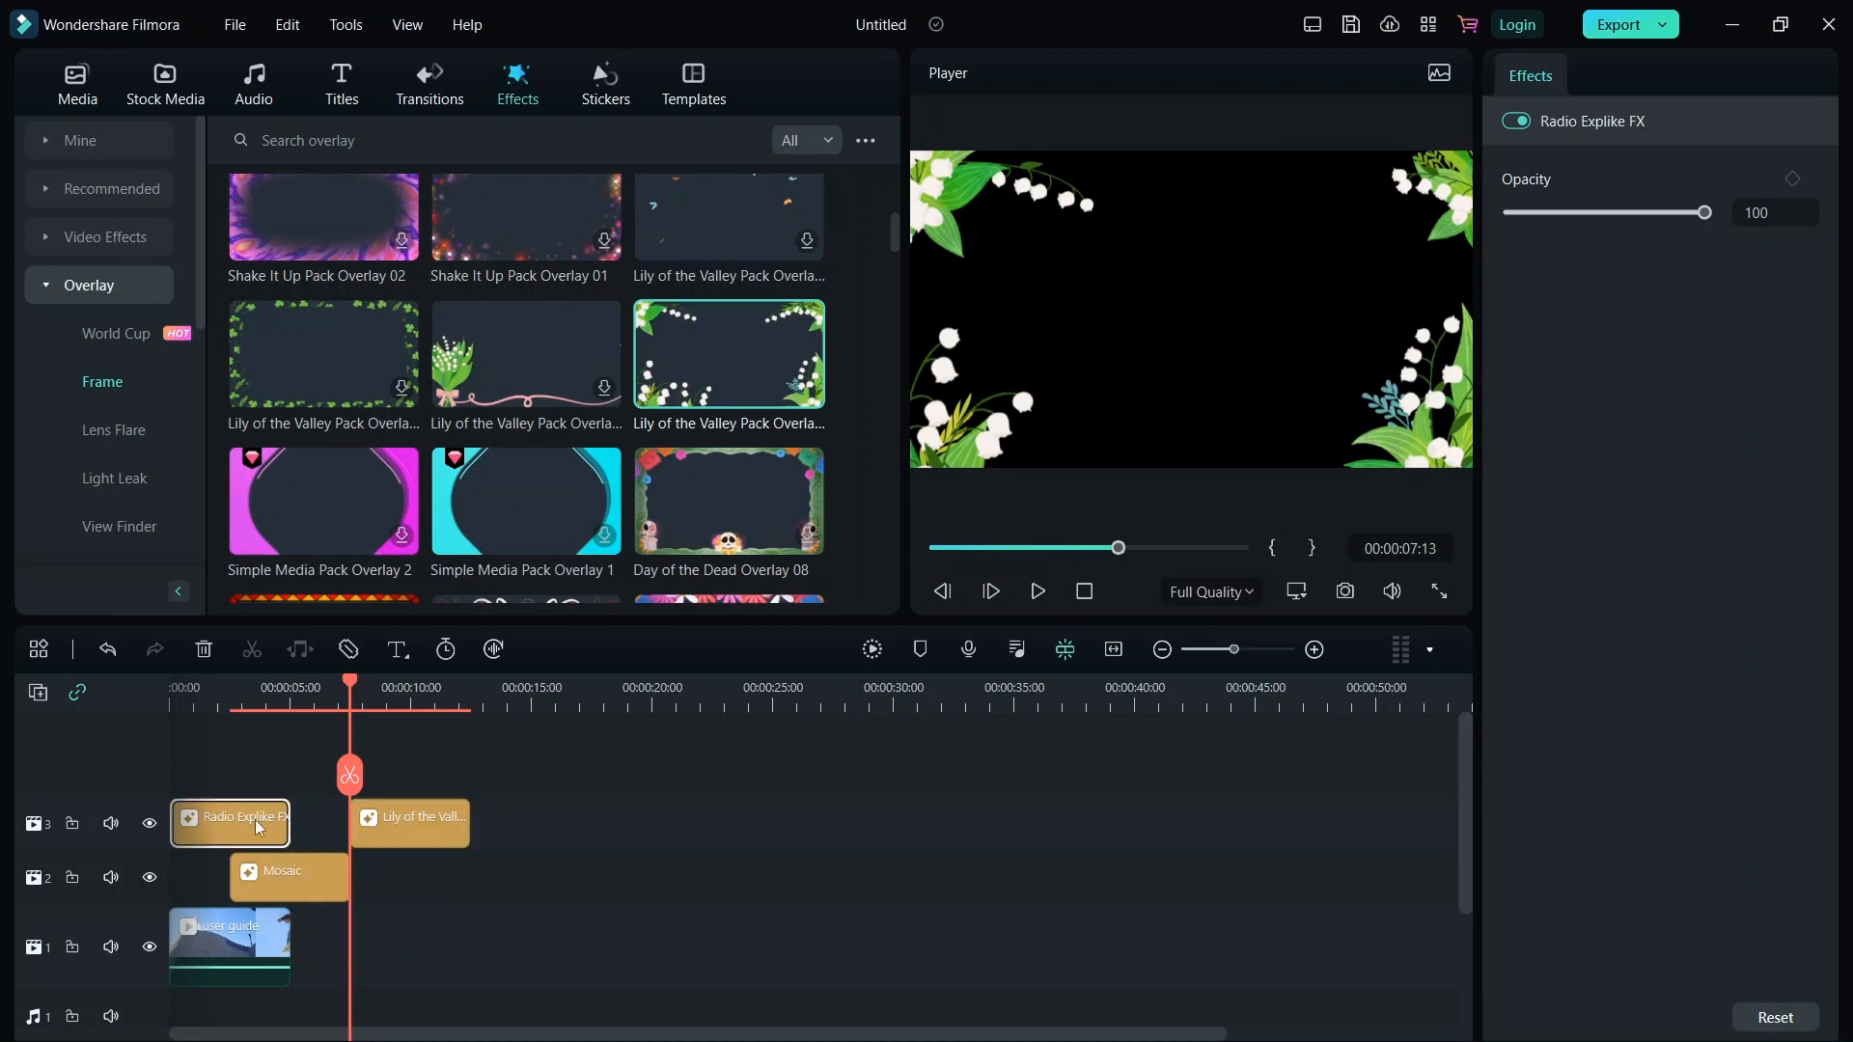
pyautogui.press('Delete')
pyautogui.moveTo(386, 802); pyautogui.dragTo(272, 806)
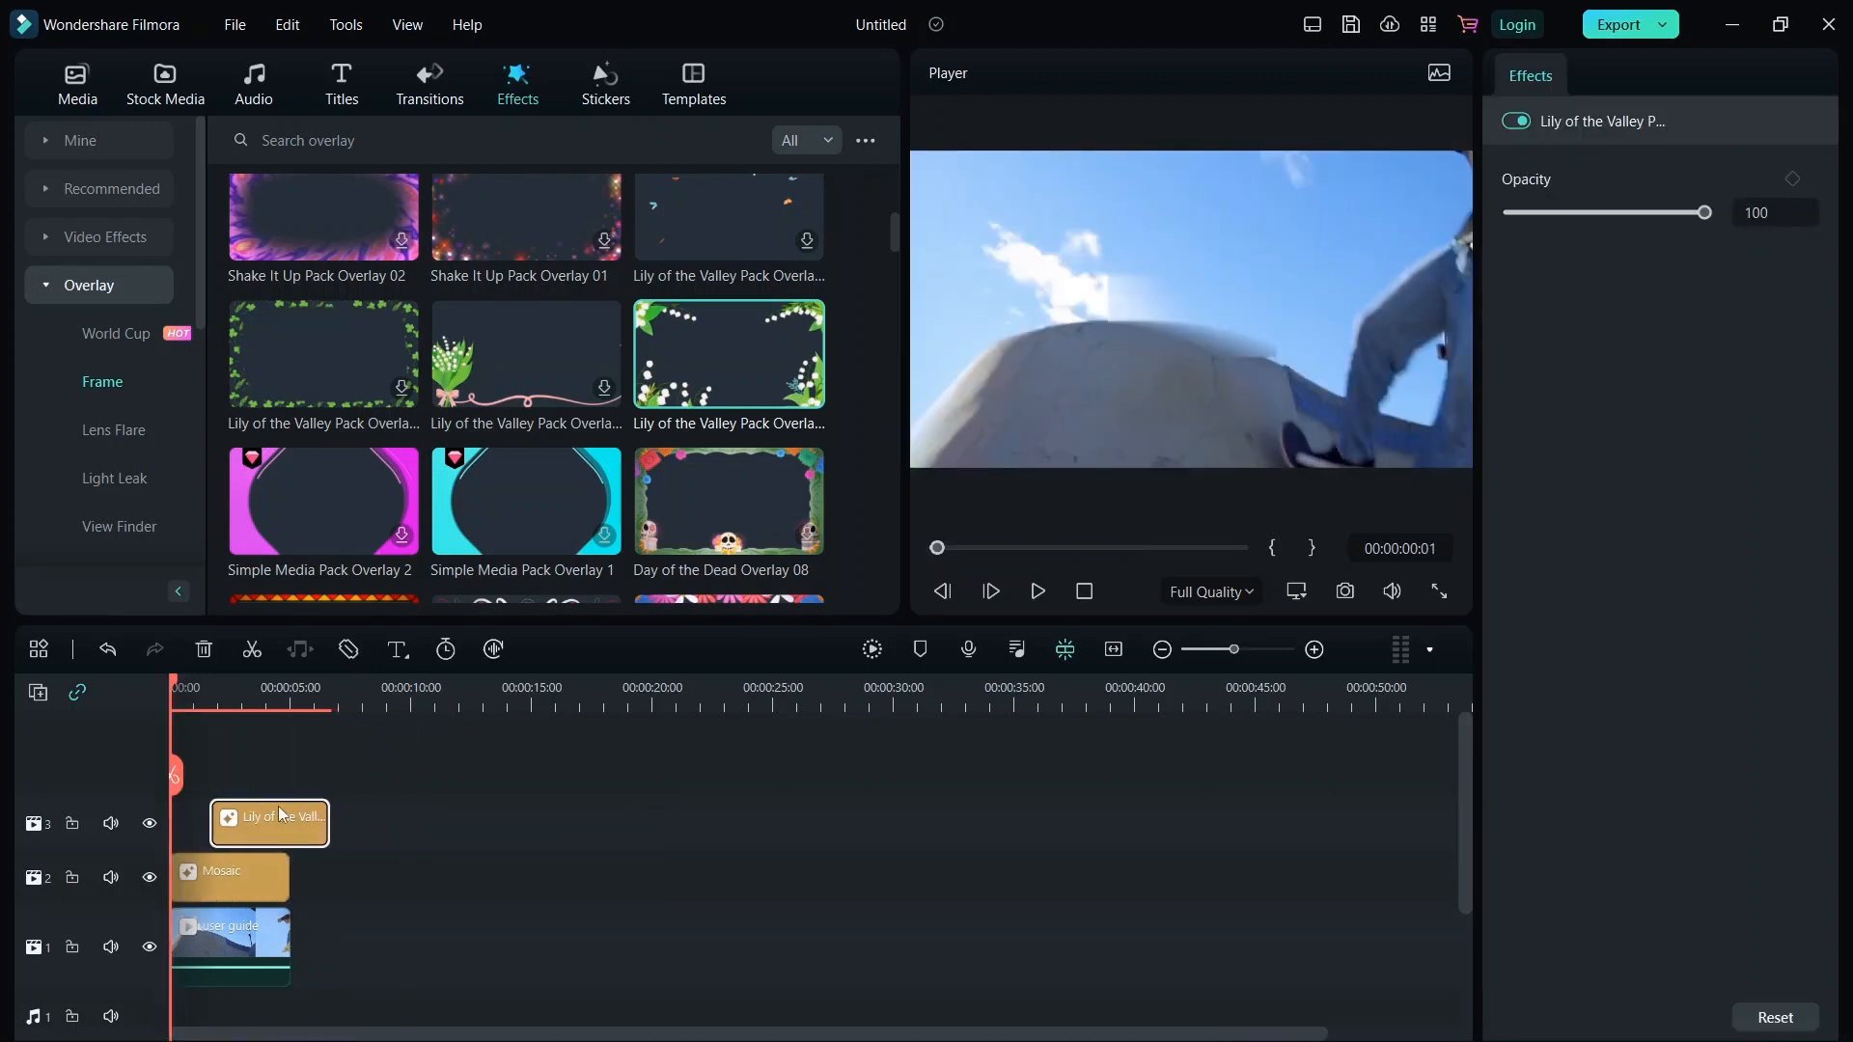
# Play the video to preview the frame overlay, then delete the overlay from the timeline.
pyautogui.click(1038, 591)
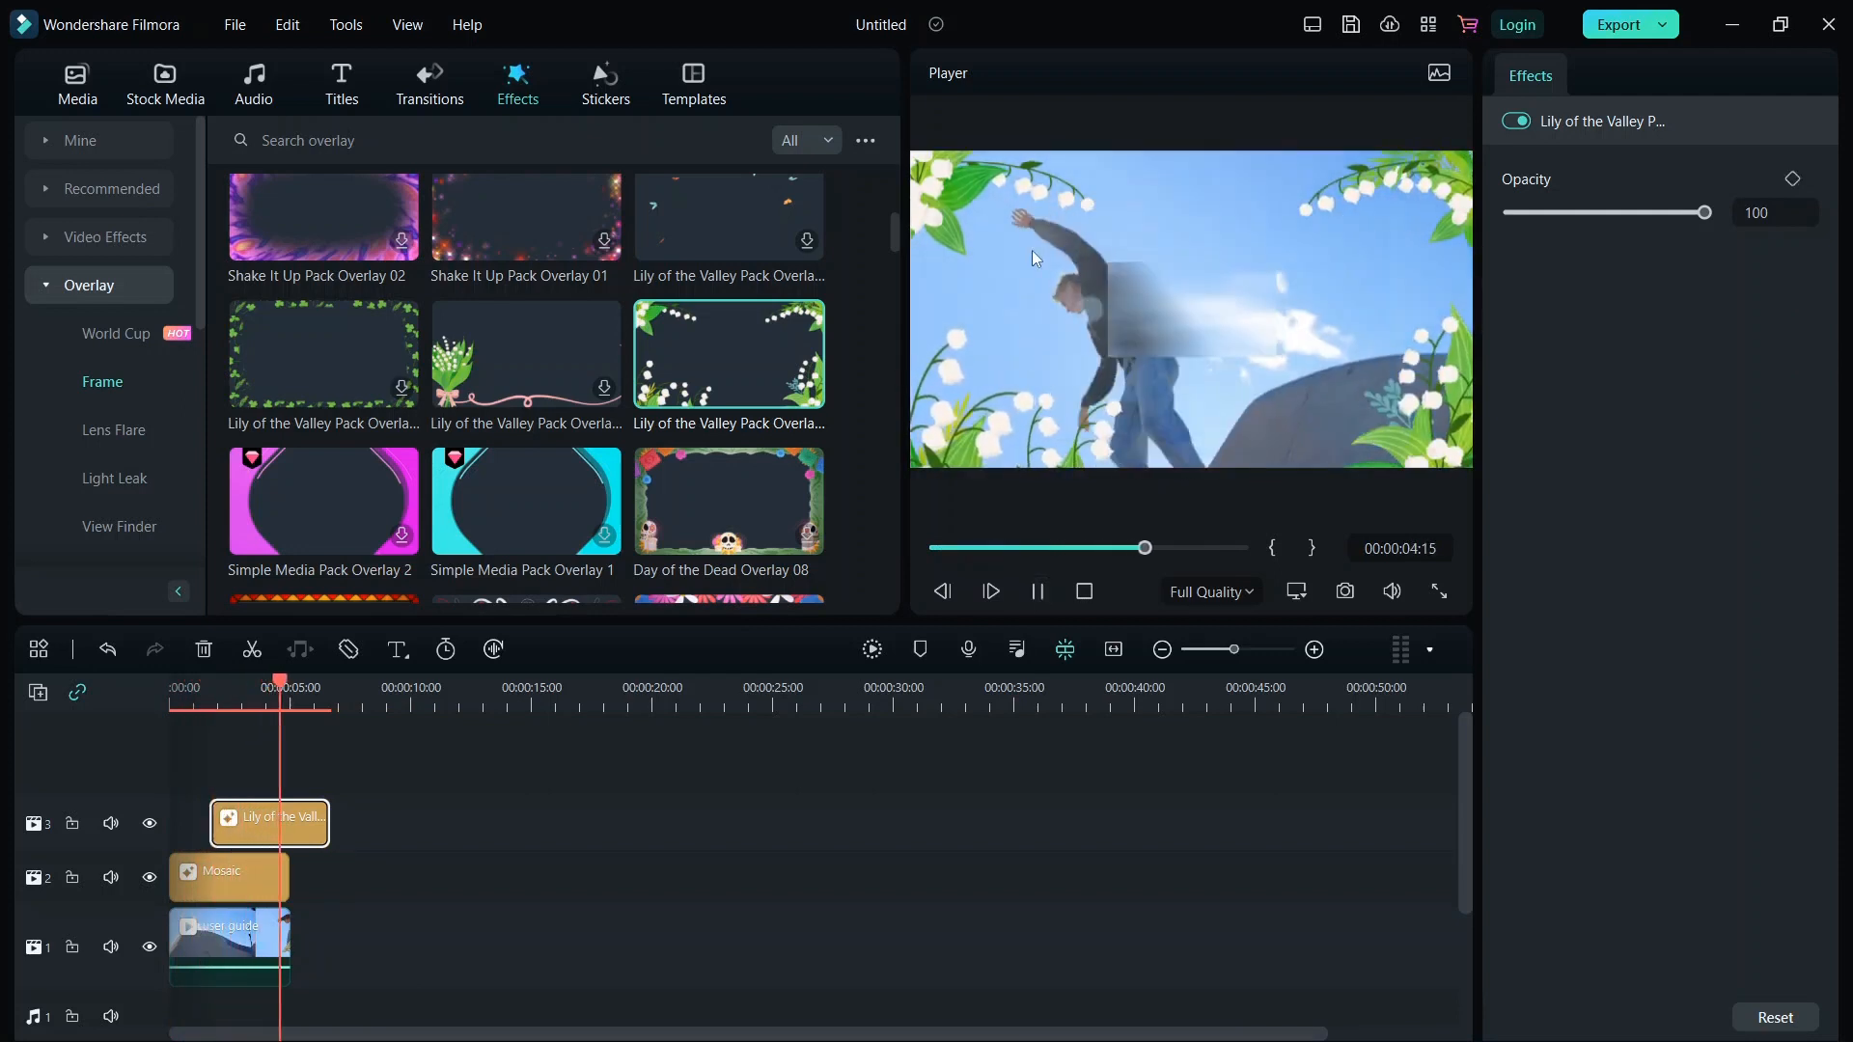
pyautogui.press('Delete')
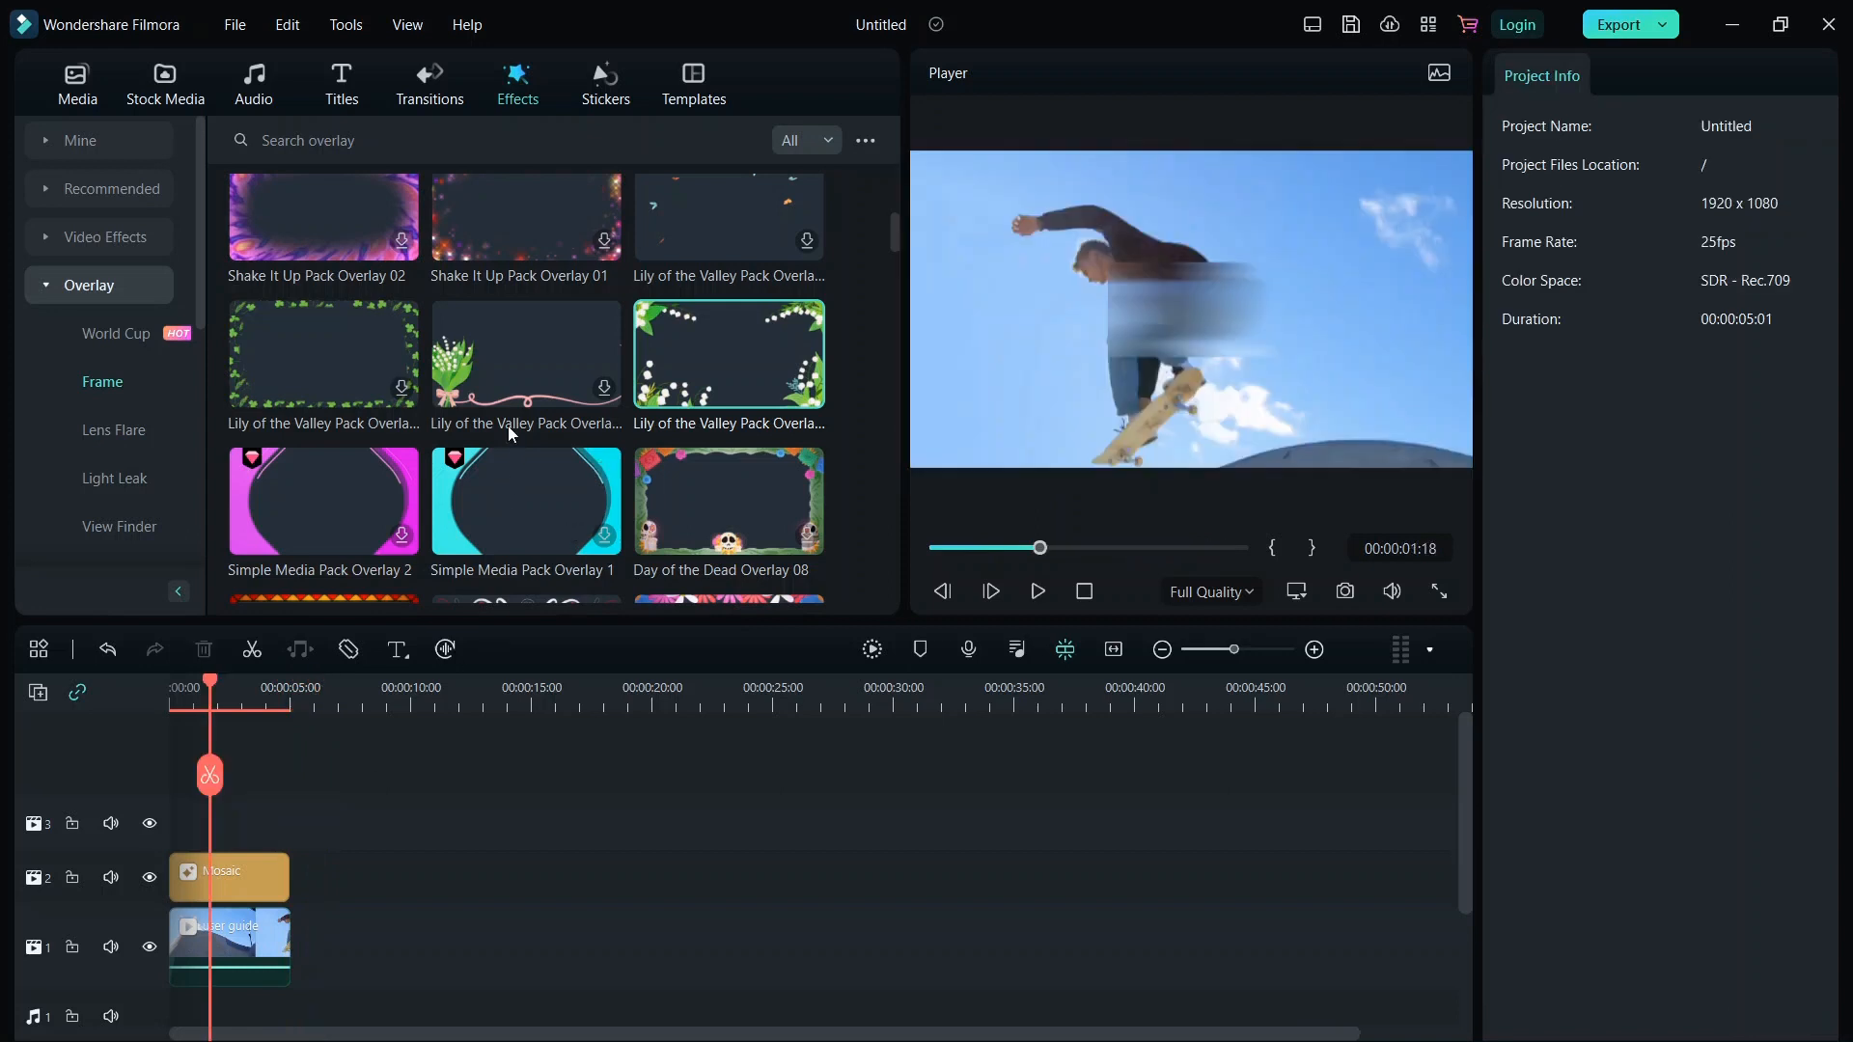
# Scroll through the frame overlays and the effect category list.
pyautogui.scroll(-5, 514, 334)
pyautogui.scroll(-3, 514, 333)
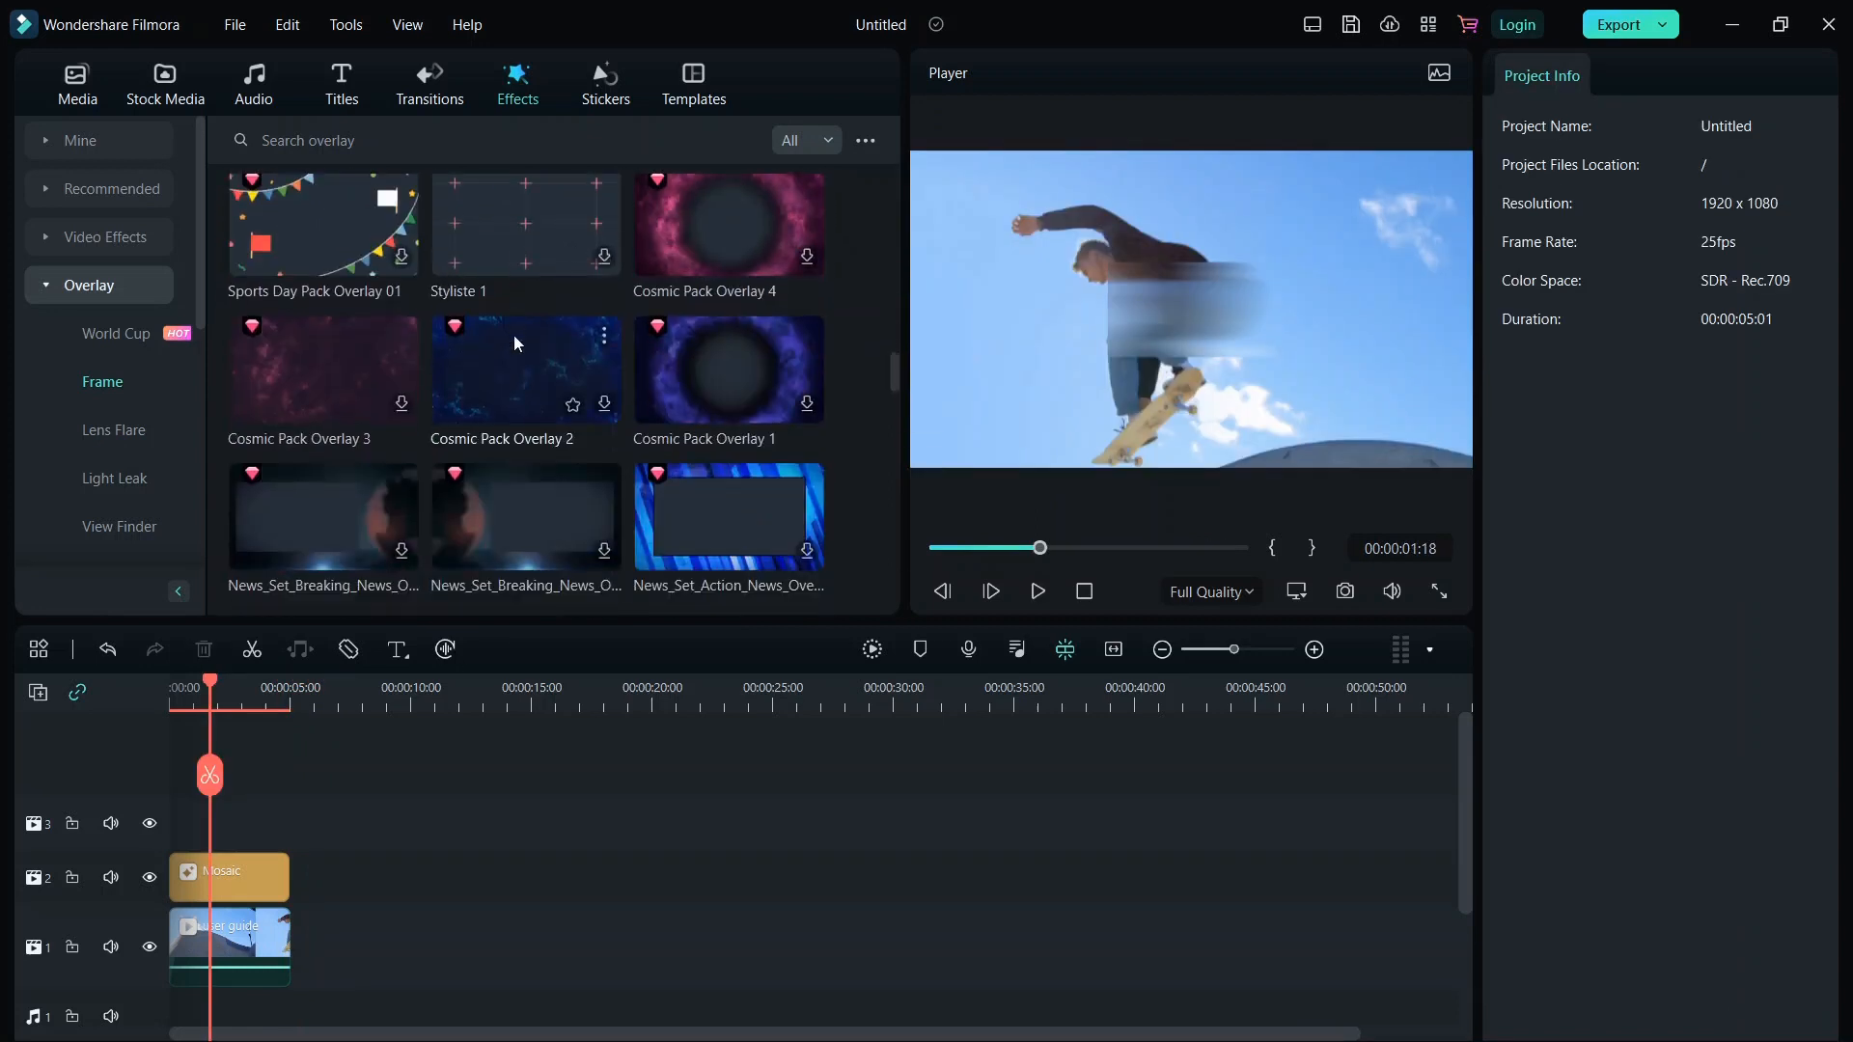
pyautogui.scroll(-4, 102, 420)
pyautogui.scroll(-2, 102, 420)
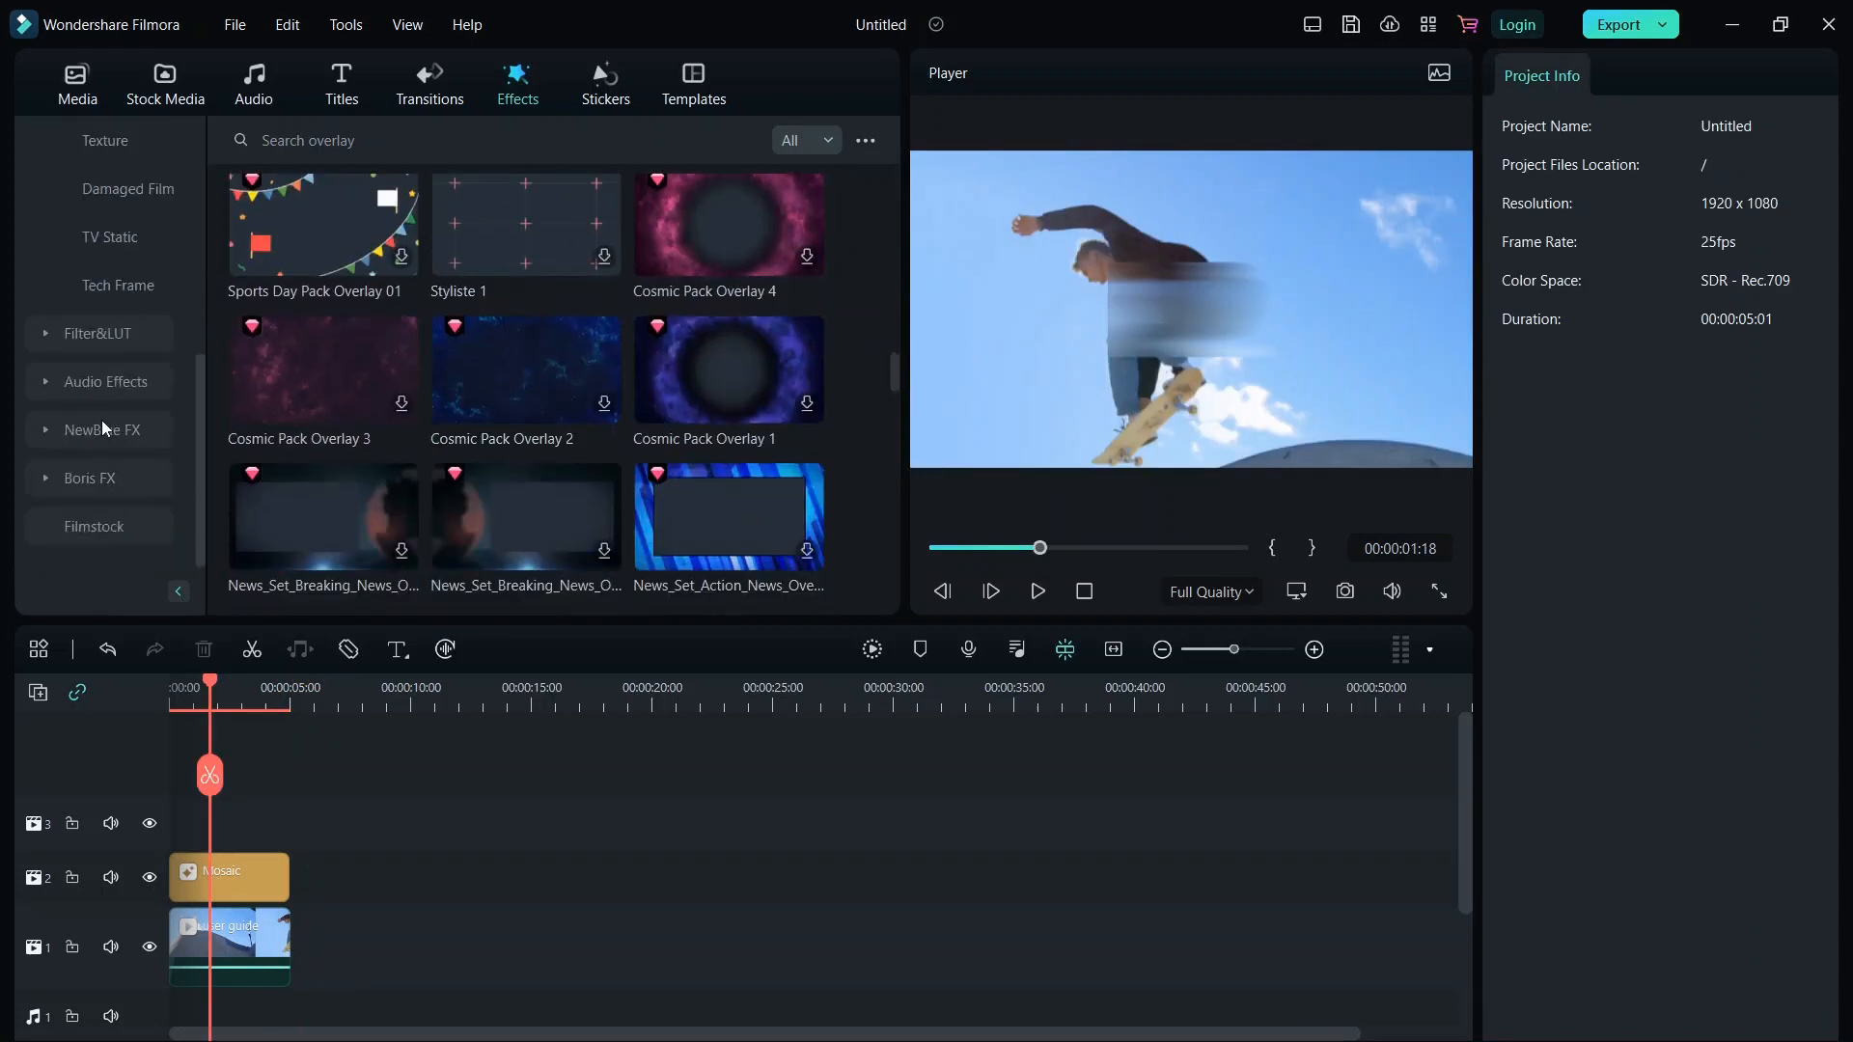
pyautogui.scroll(10, 102, 420)
# Open the Shake video effects and try to download the Sideways 1 effect.
pyautogui.click(46, 239)
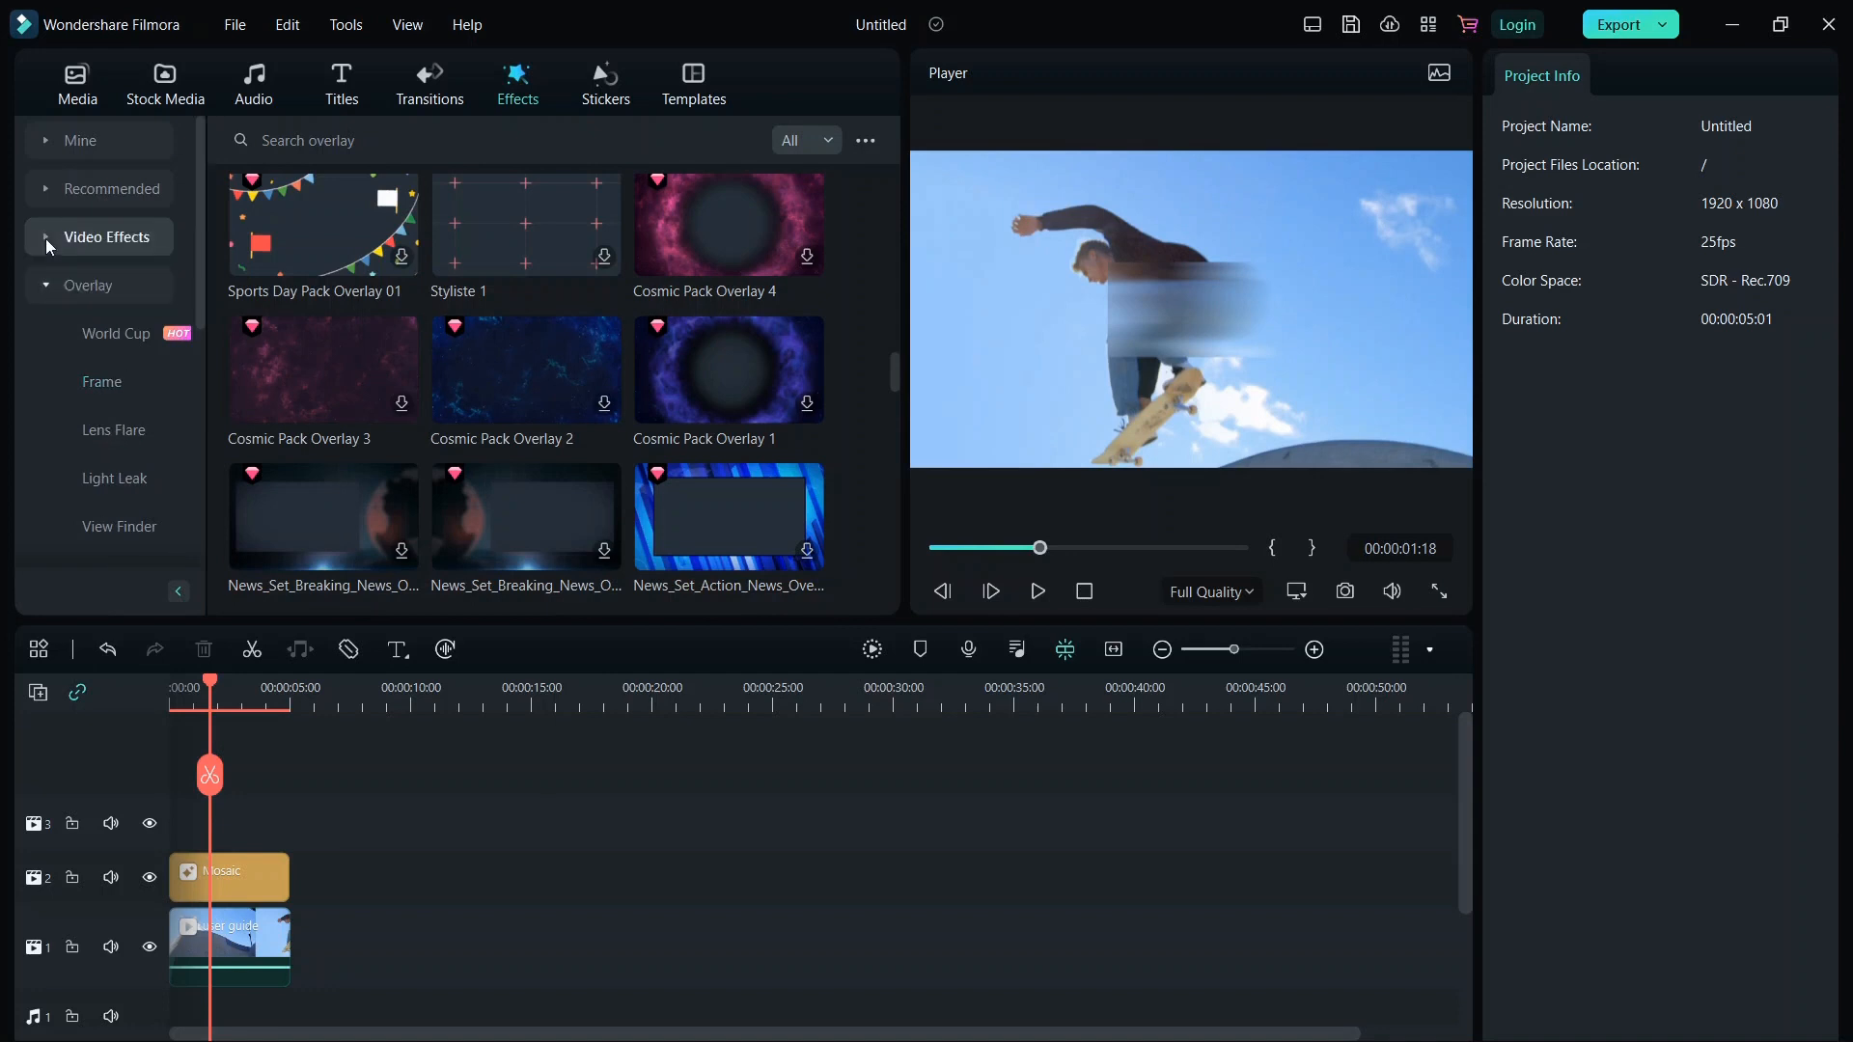
pyautogui.click(111, 384)
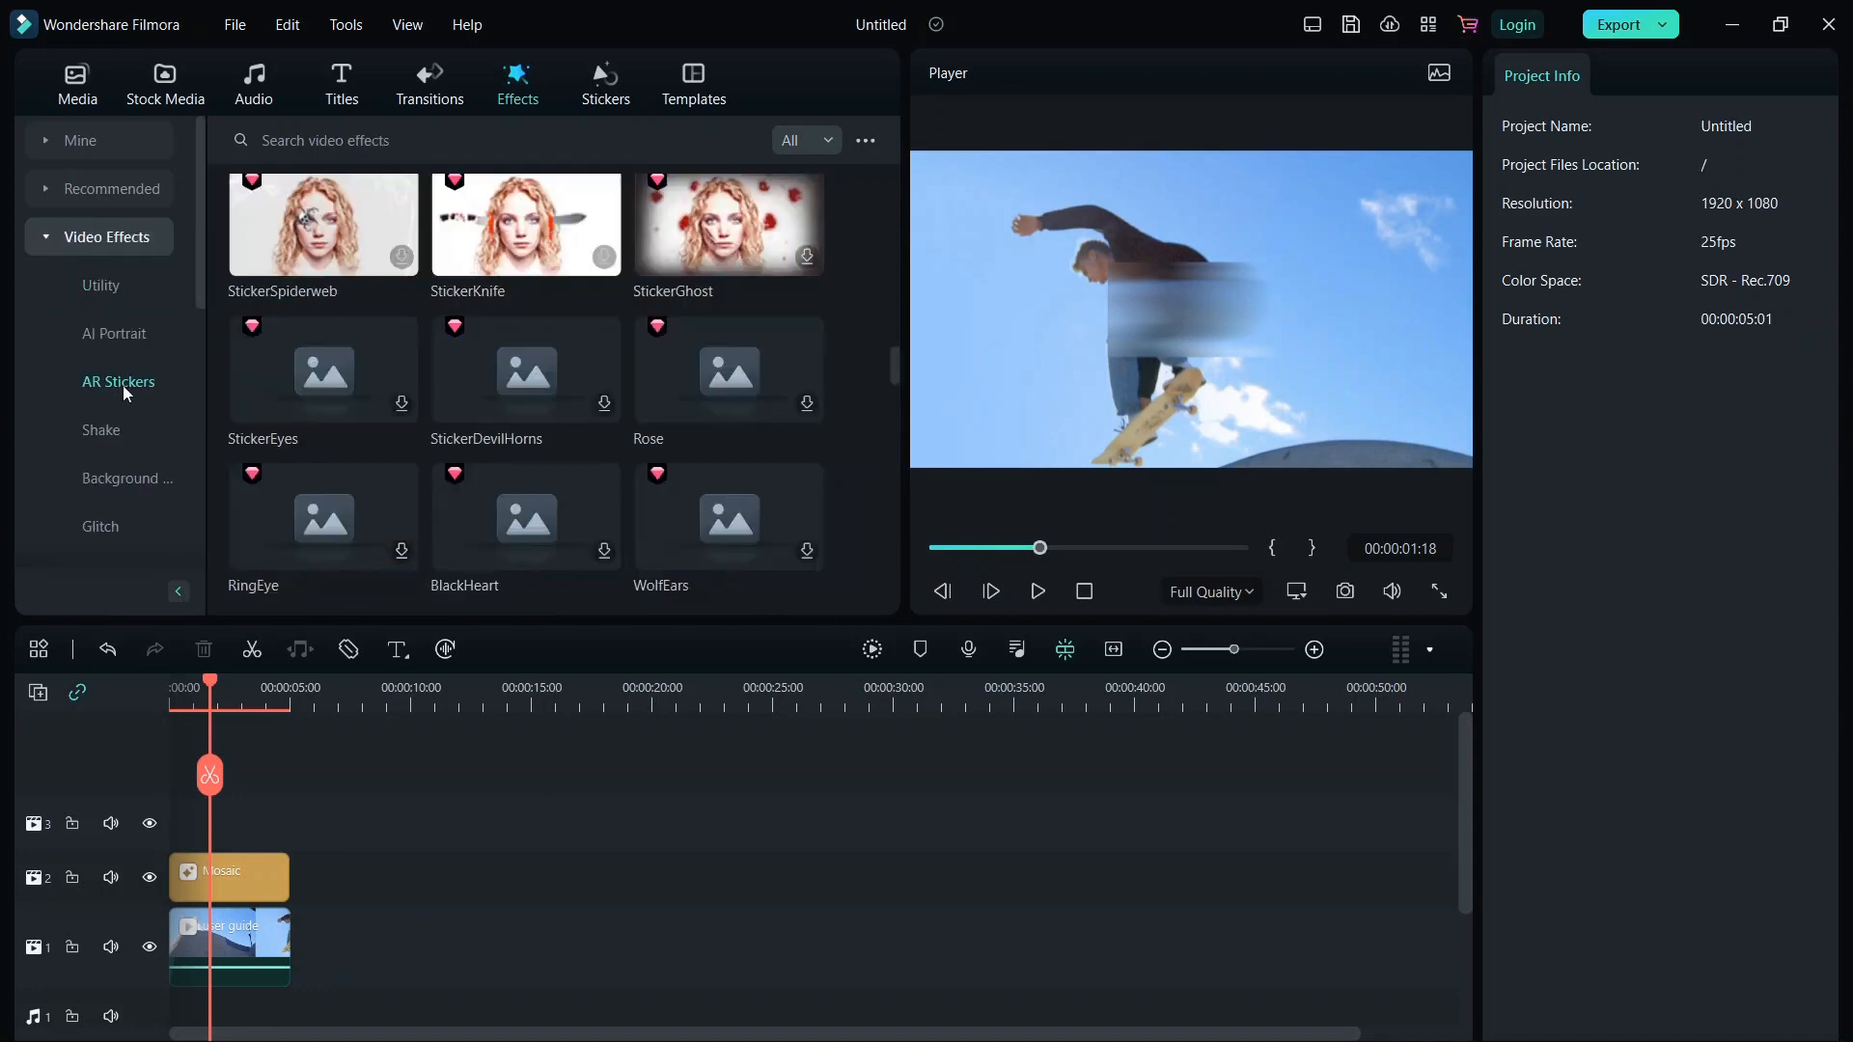
pyautogui.scroll(-3, 222, 421)
pyautogui.click(97, 434)
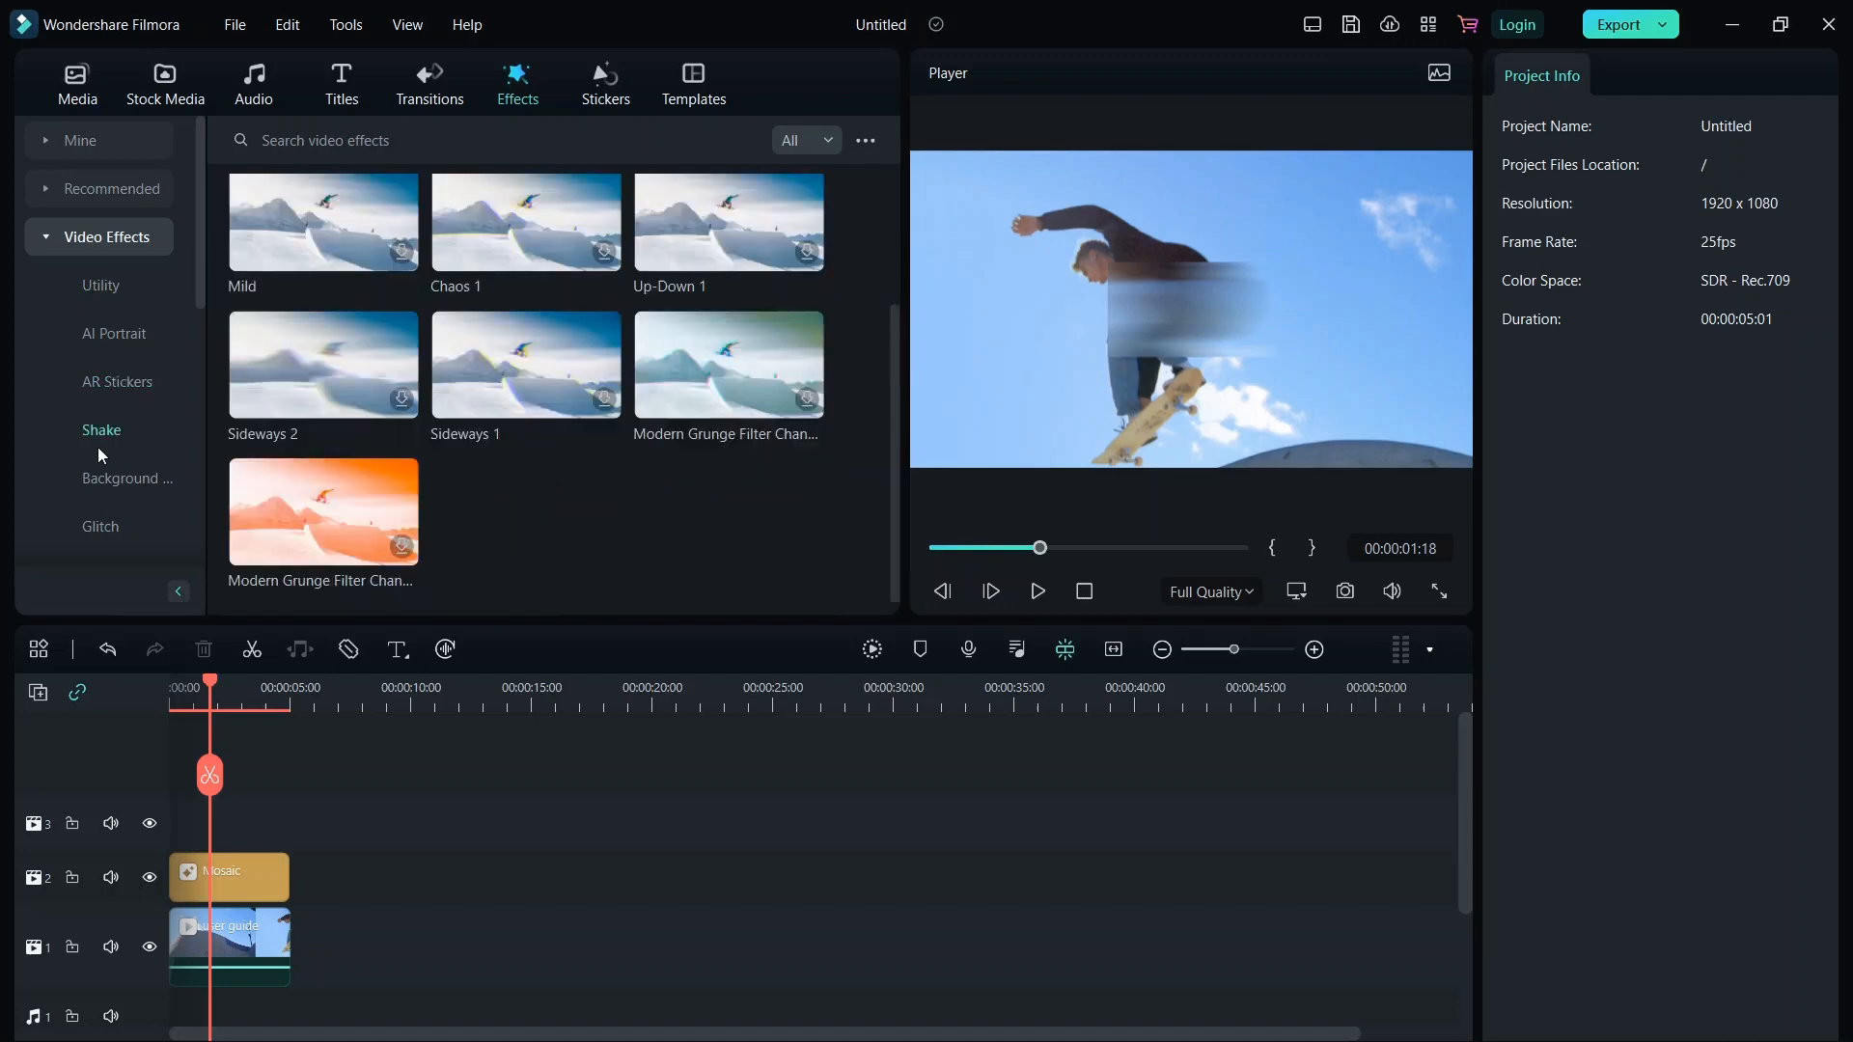
pyautogui.click(501, 395)
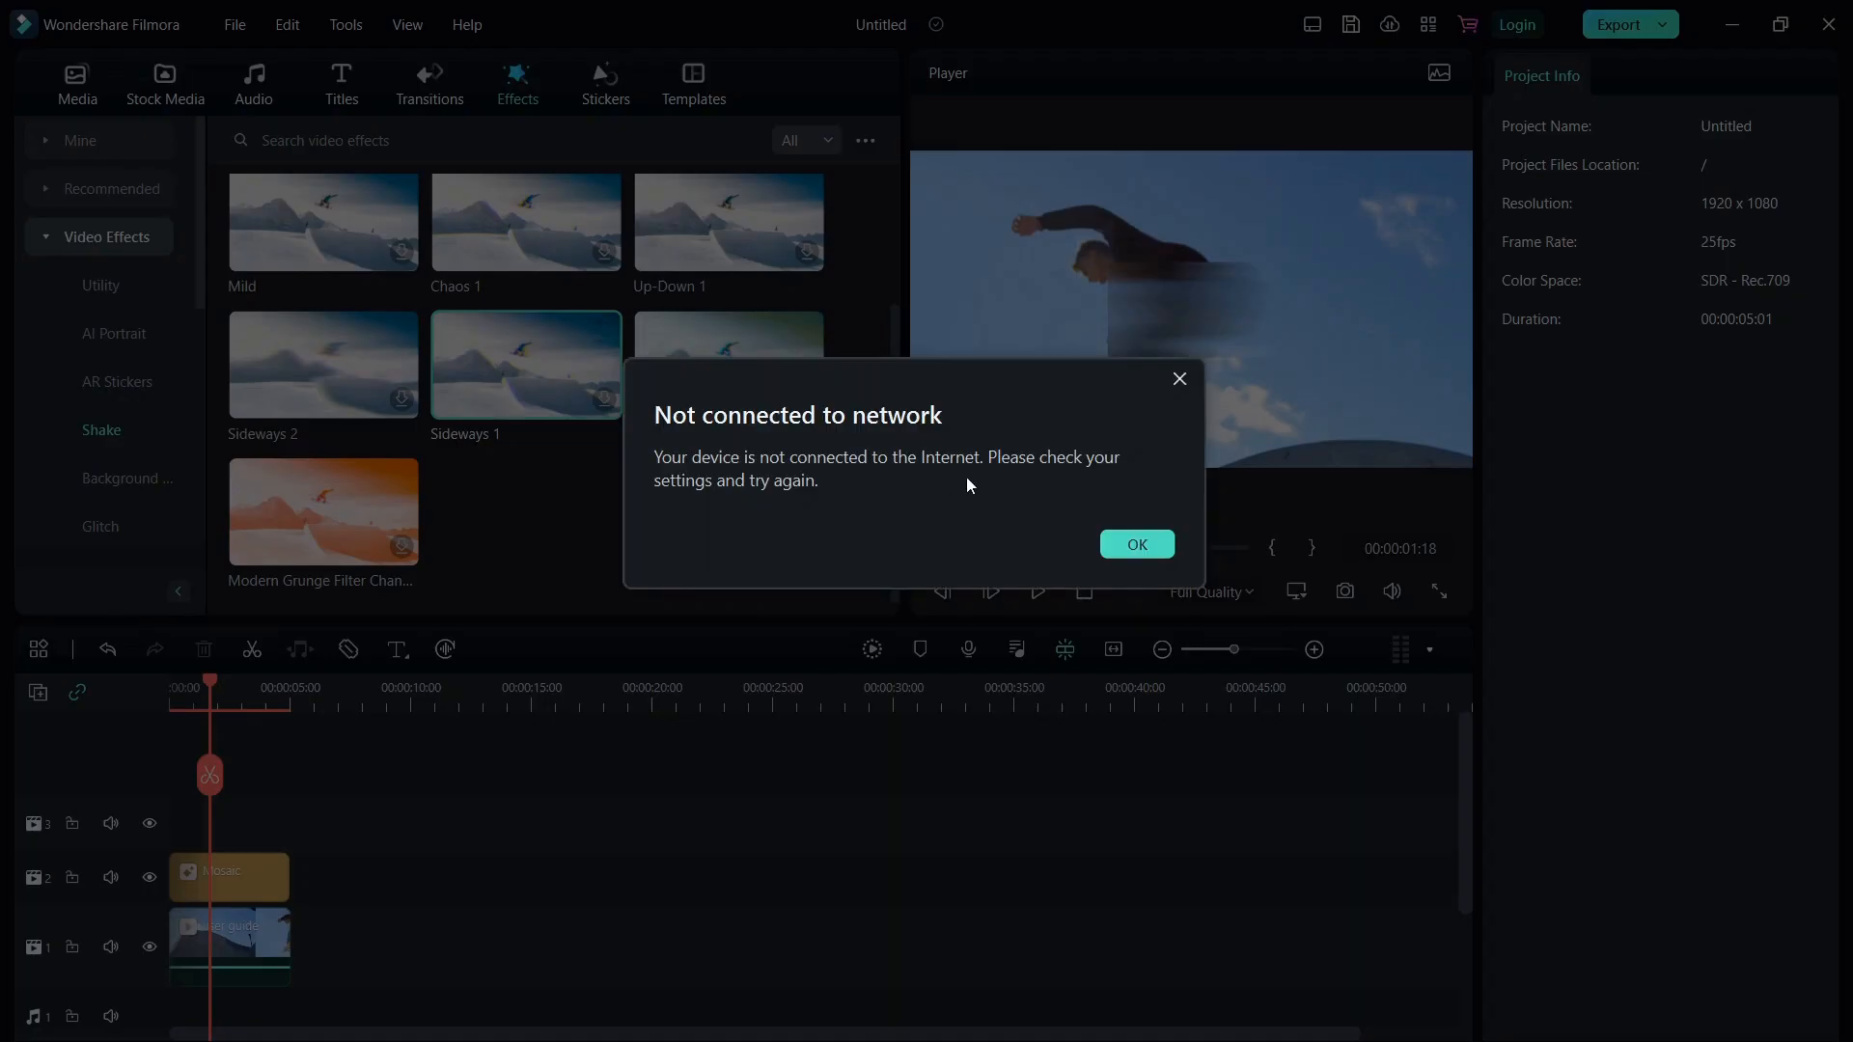
pyautogui.click(1100, 545)
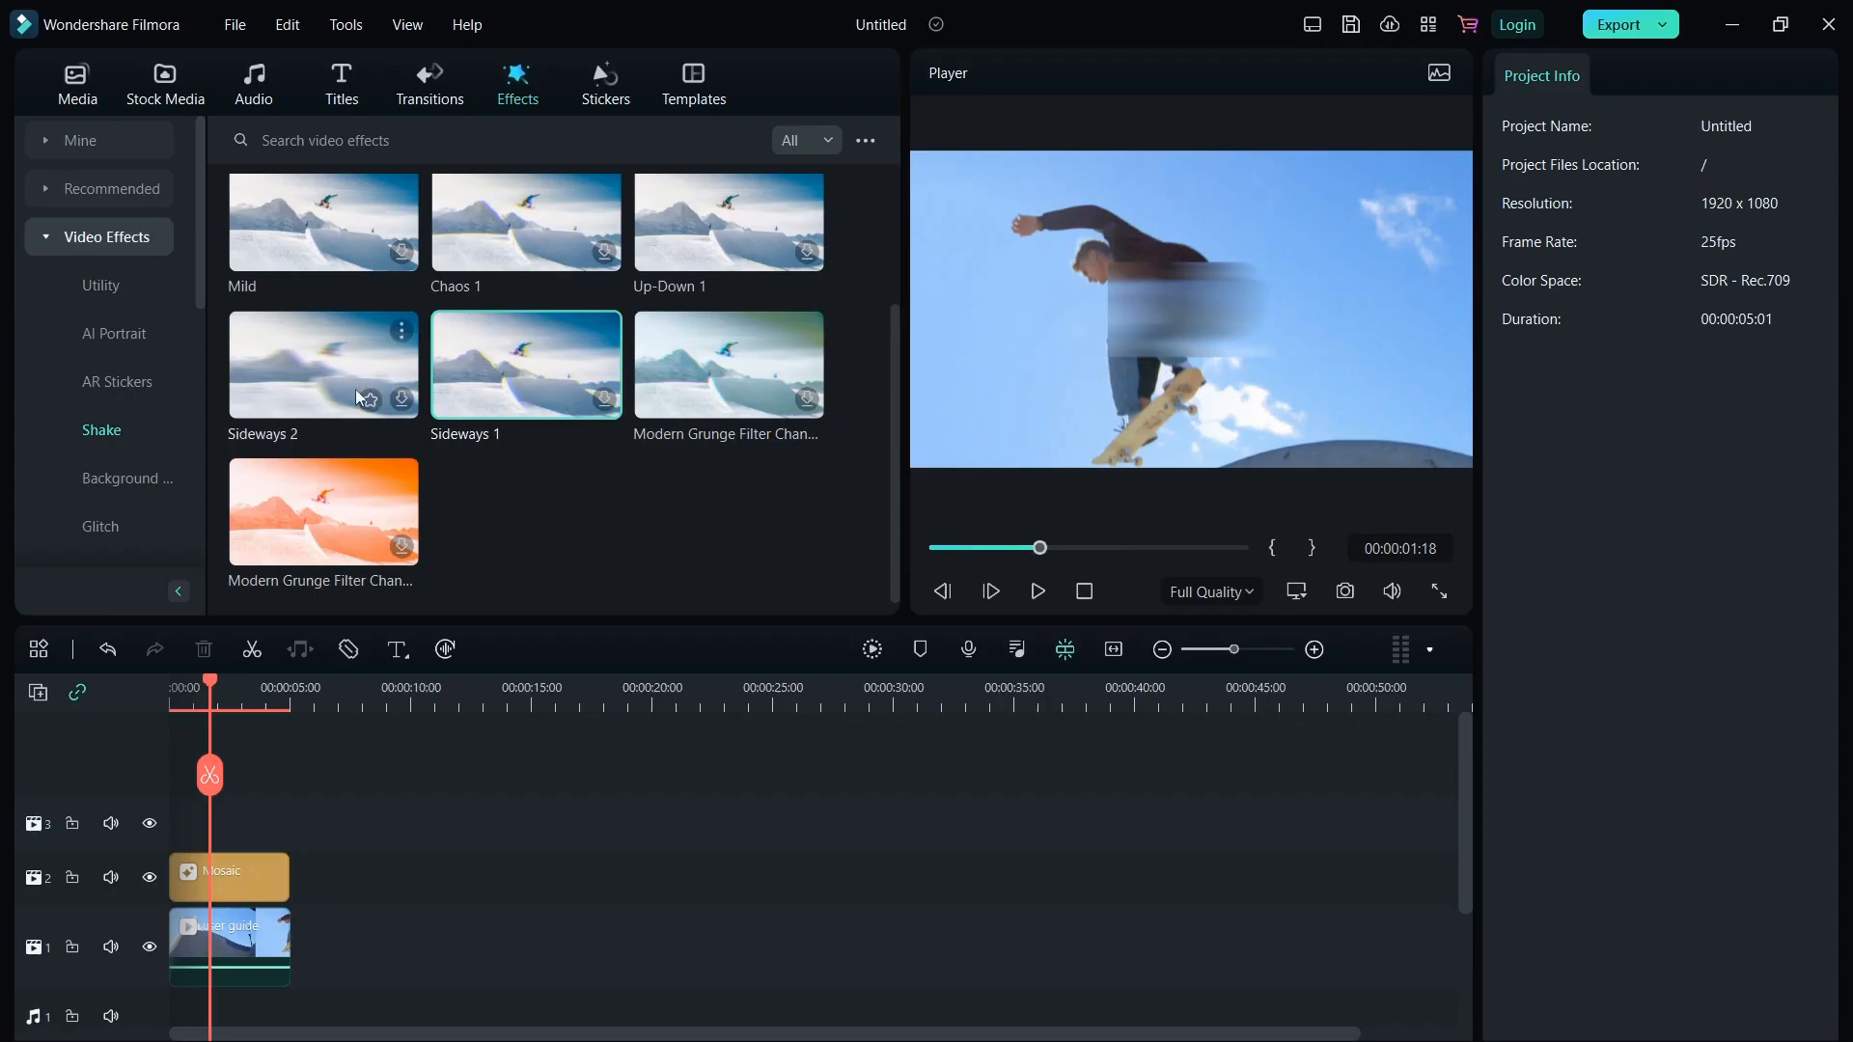
# Browse the Downloads, Overlay TV Static and Filter&LUT effect categories.
pyautogui.click(44, 141)
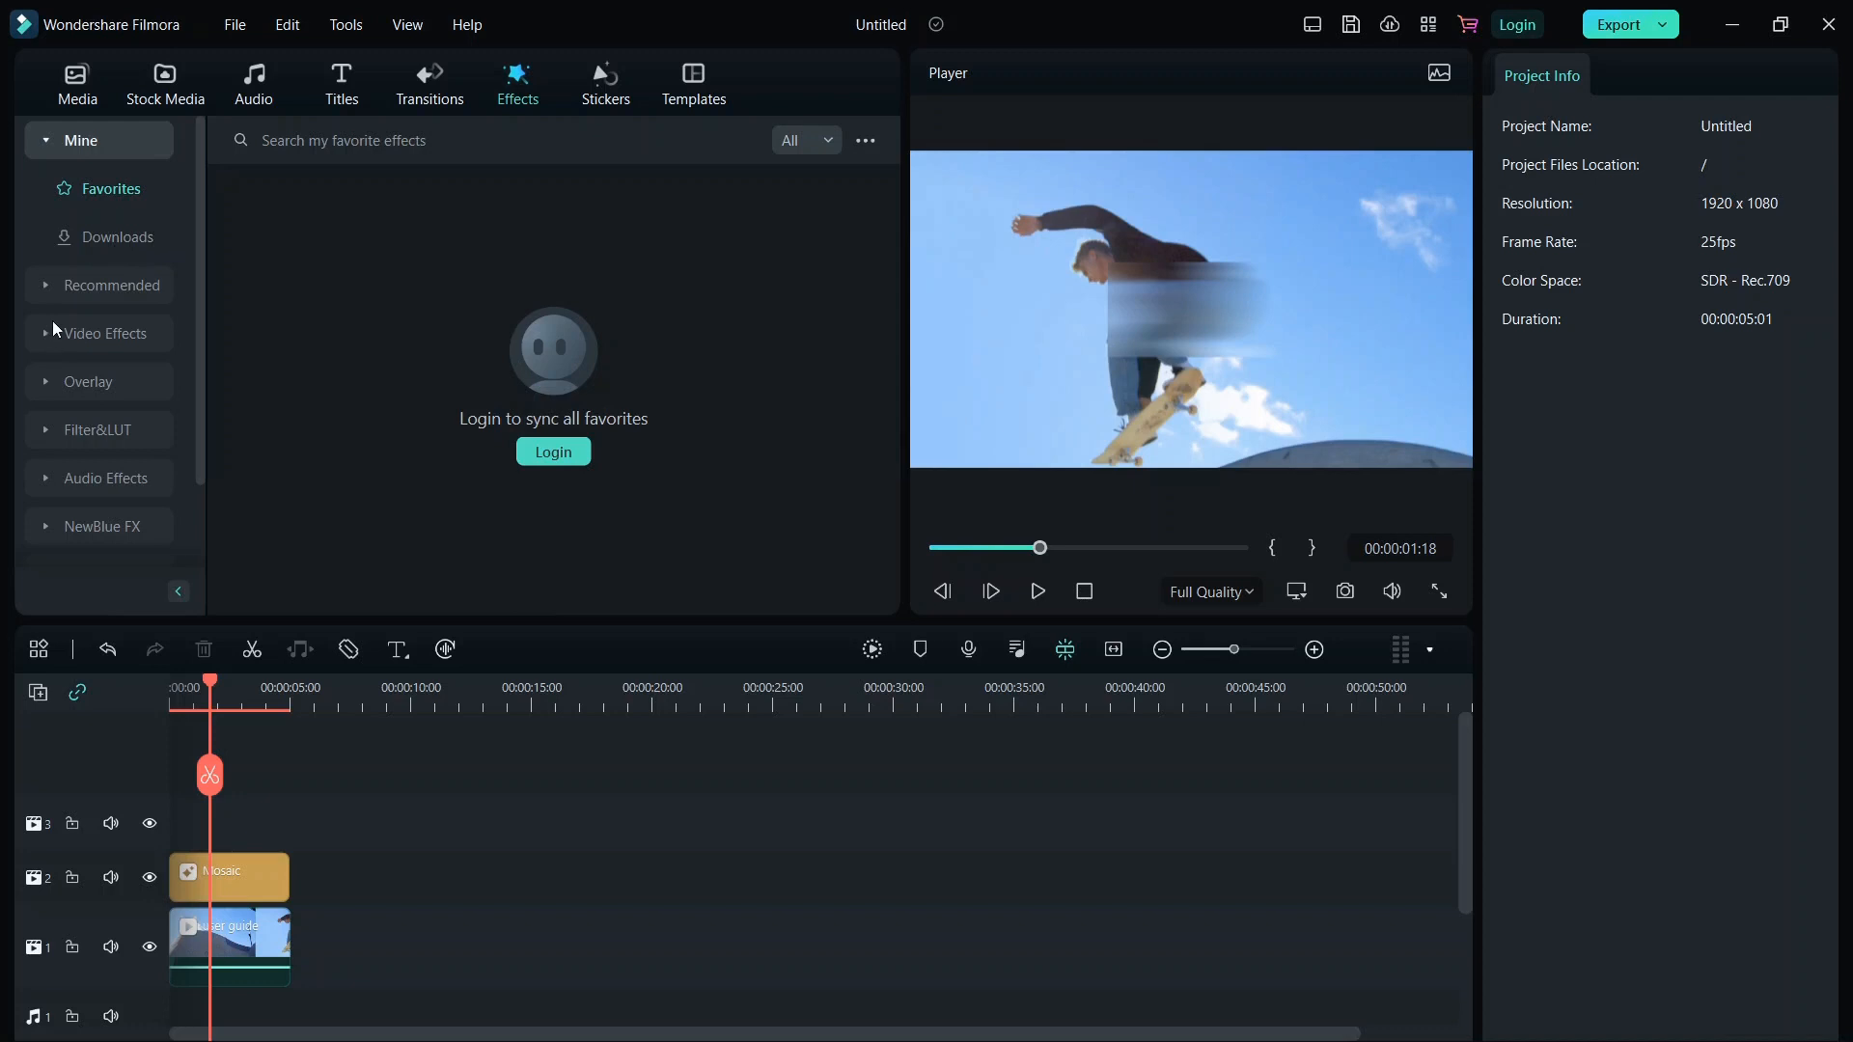
pyautogui.click(116, 239)
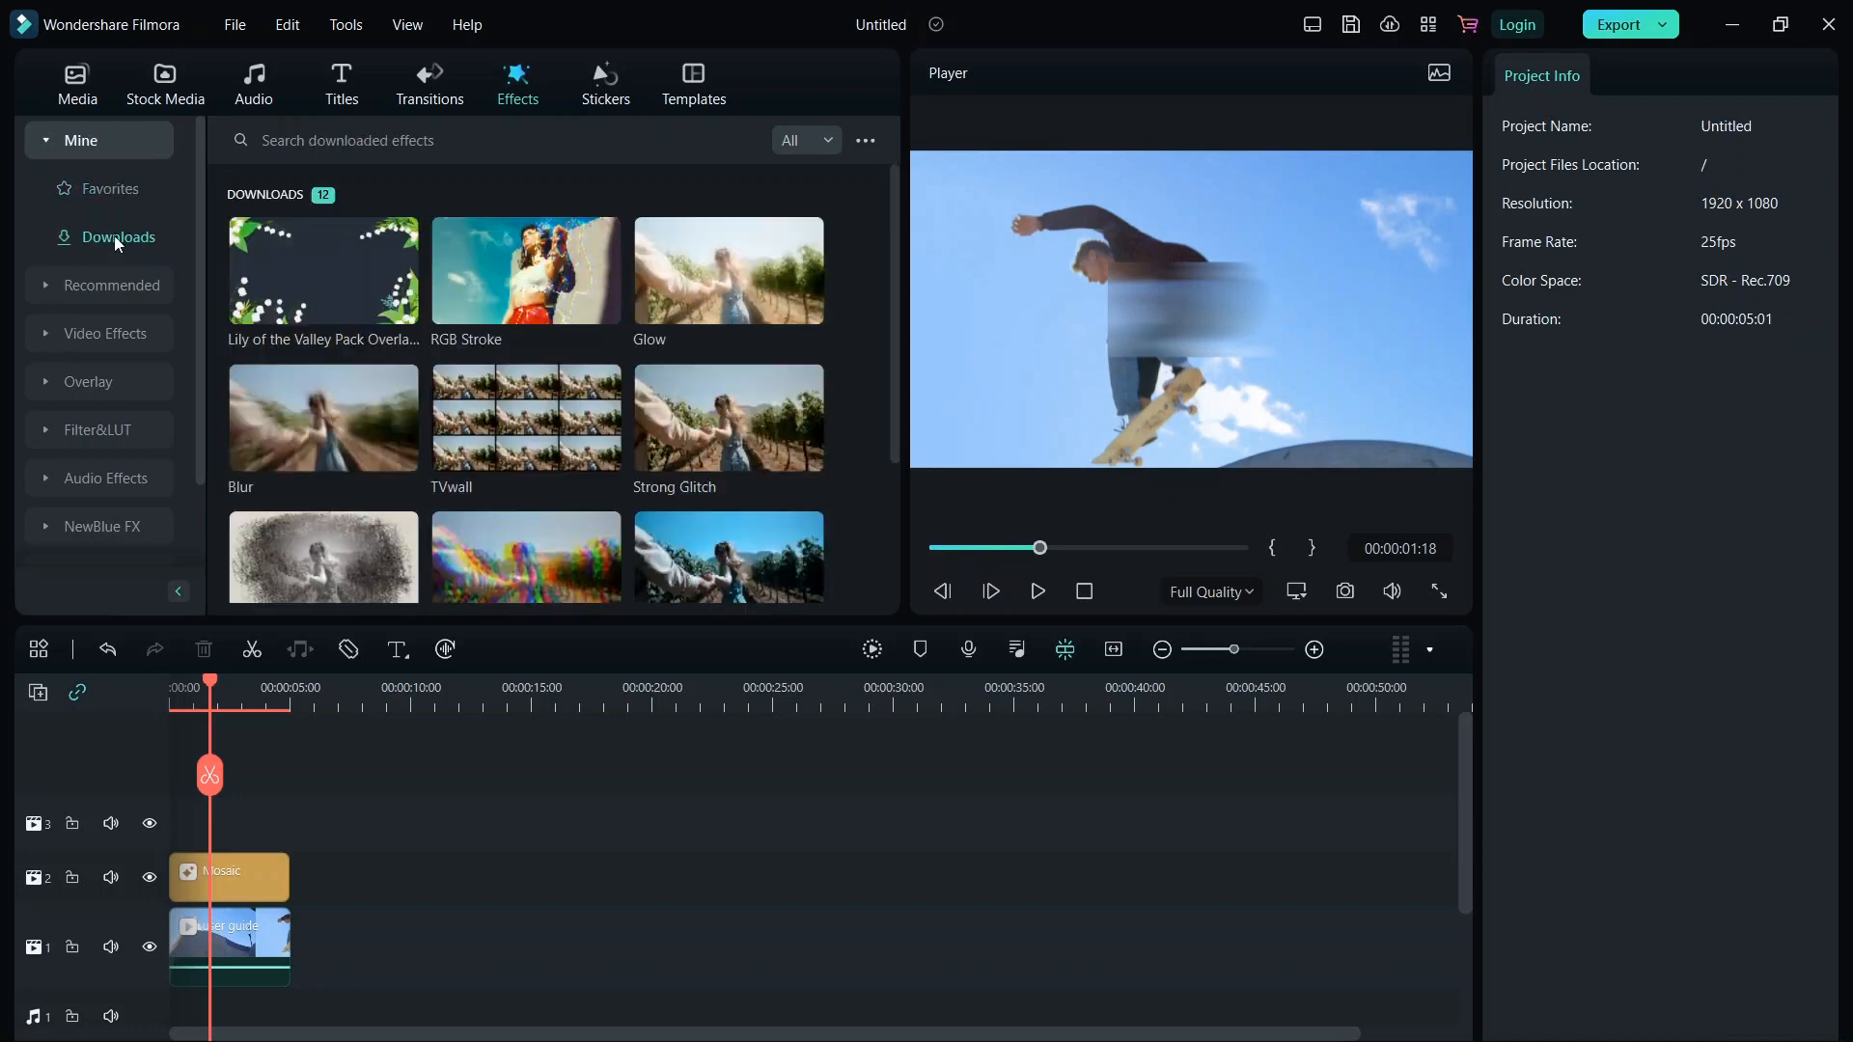
pyautogui.click(42, 382)
pyautogui.scroll(-5, 43, 382)
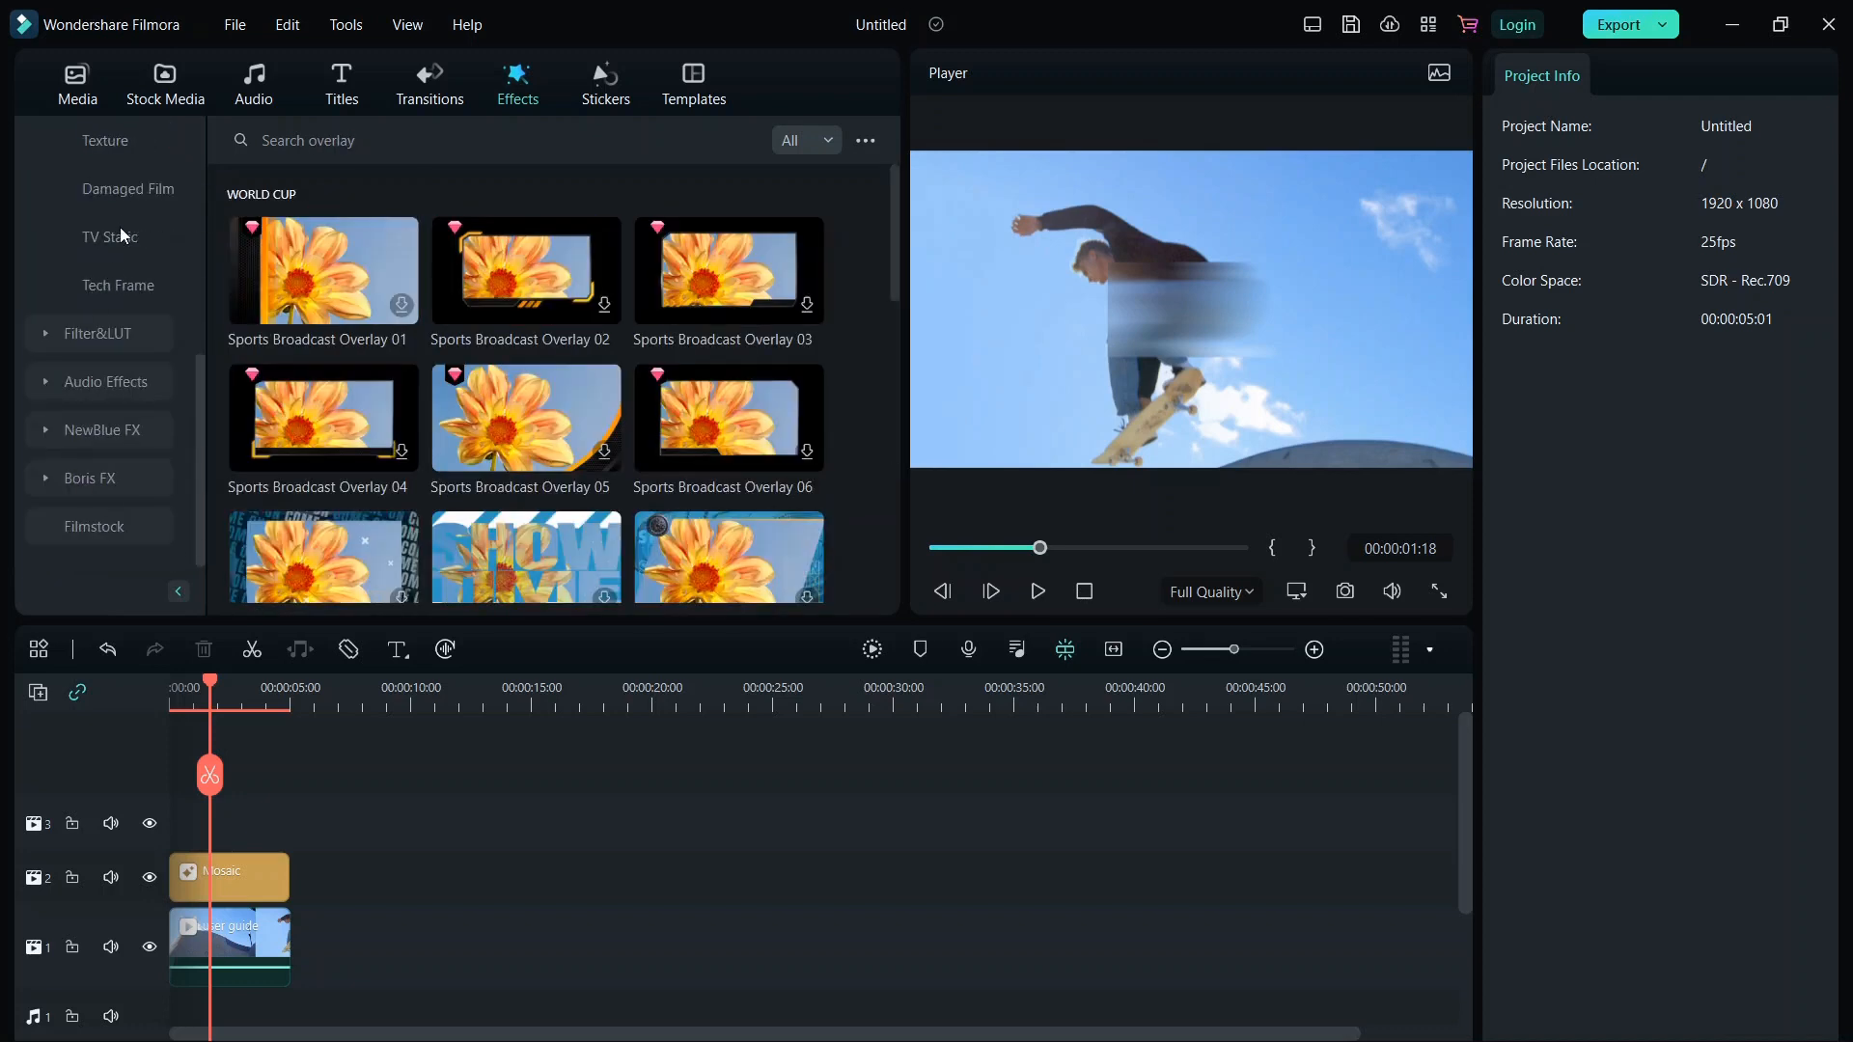
pyautogui.click(121, 235)
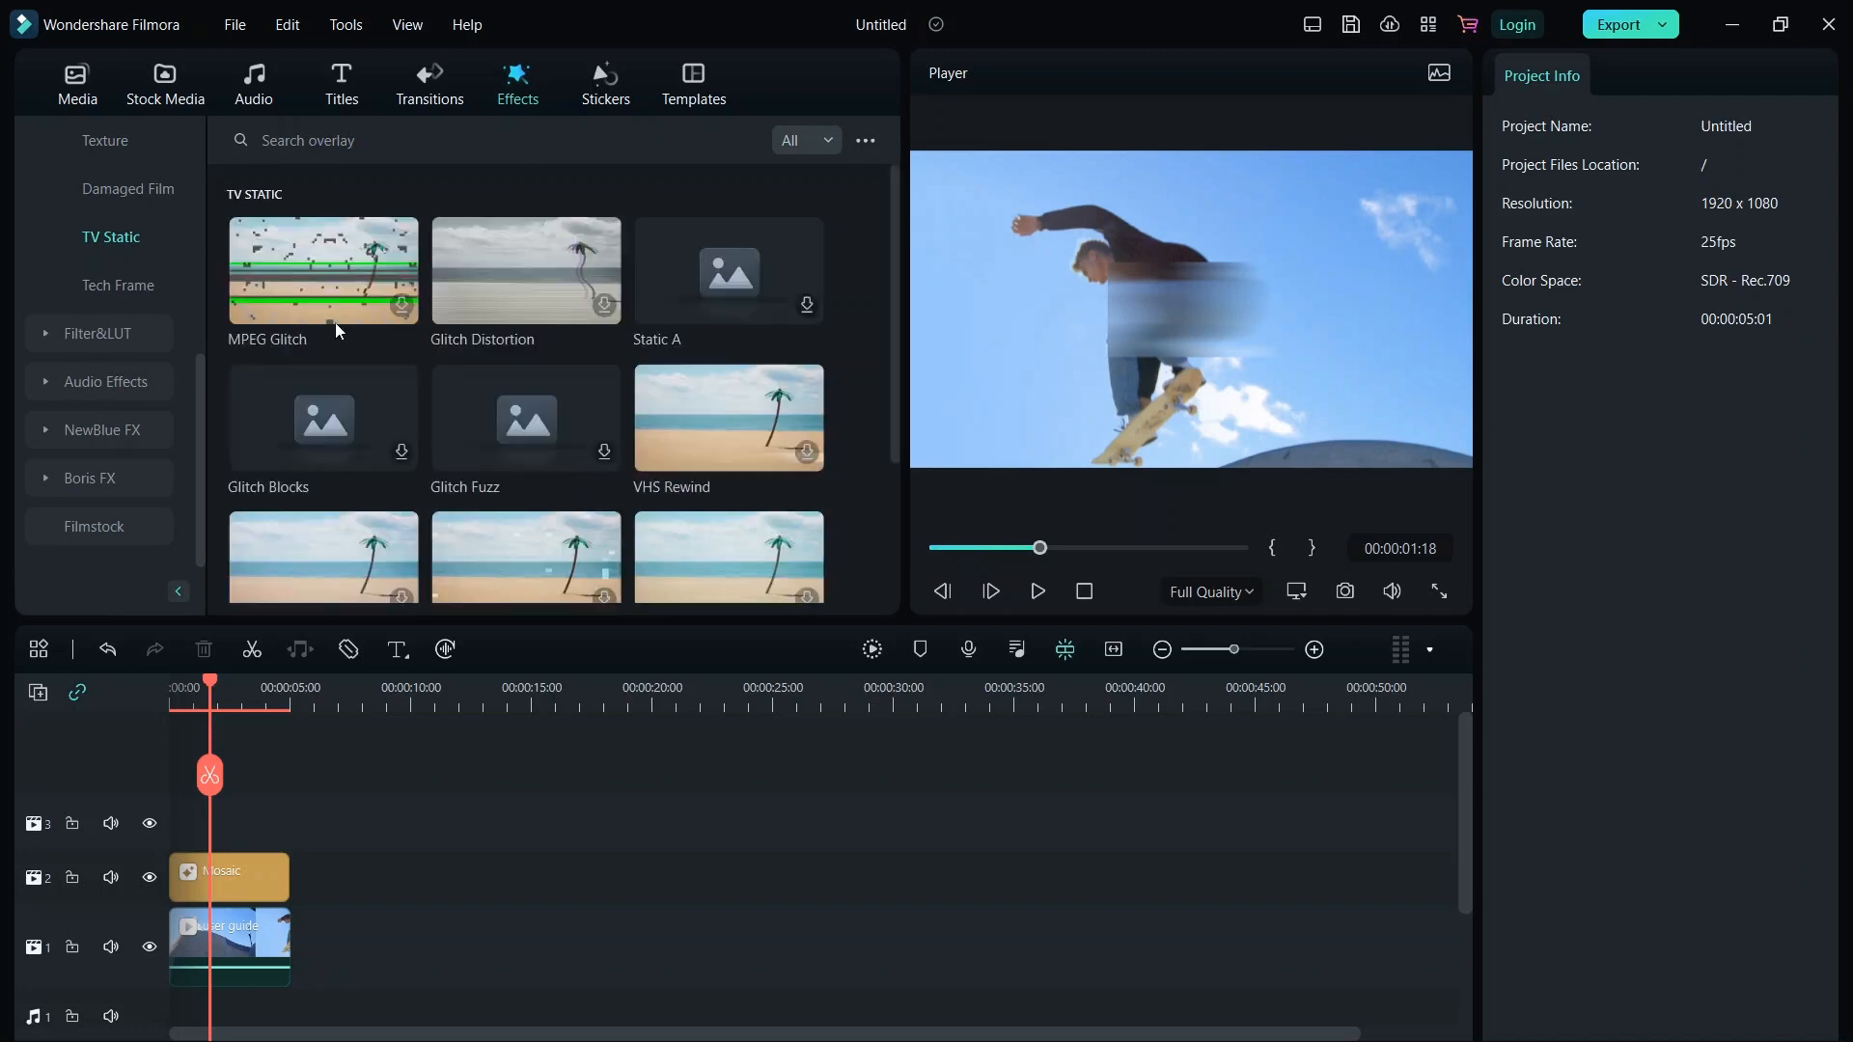
pyautogui.click(94, 340)
pyautogui.scroll(-3, 68, 395)
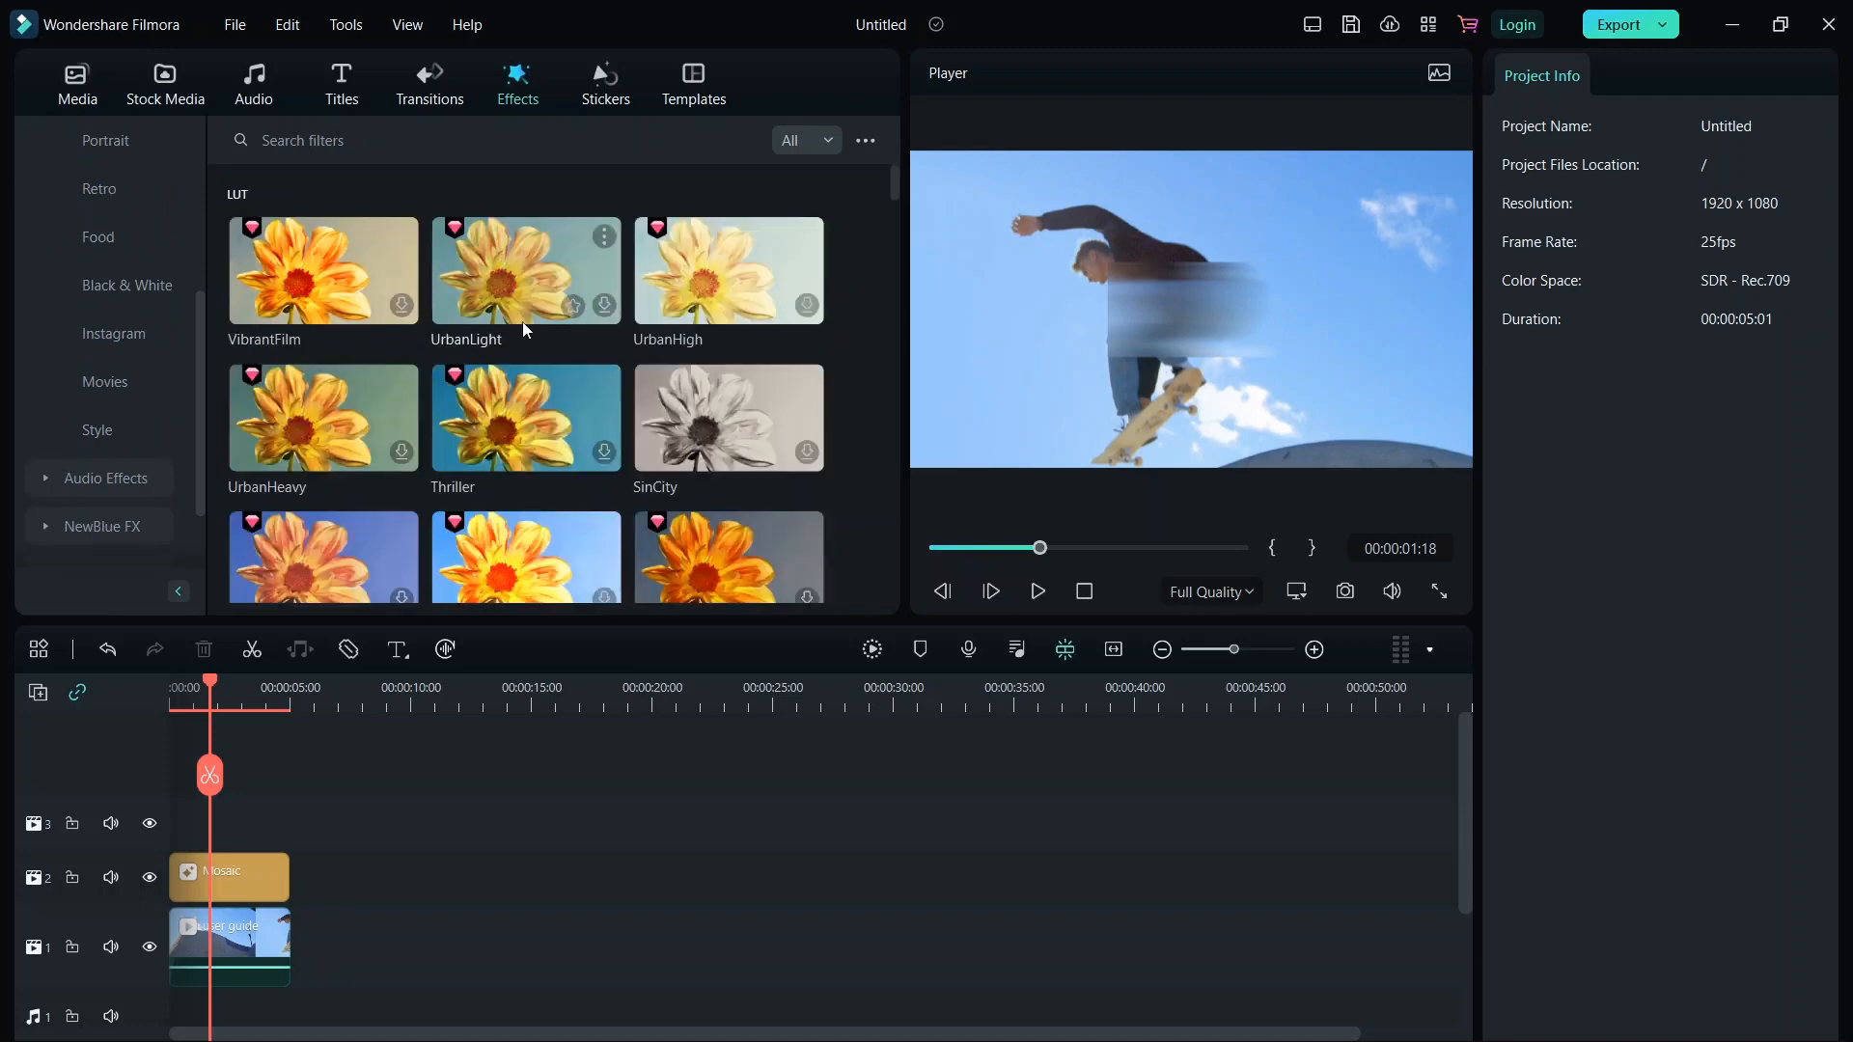
pyautogui.scroll(-10, 523, 328)
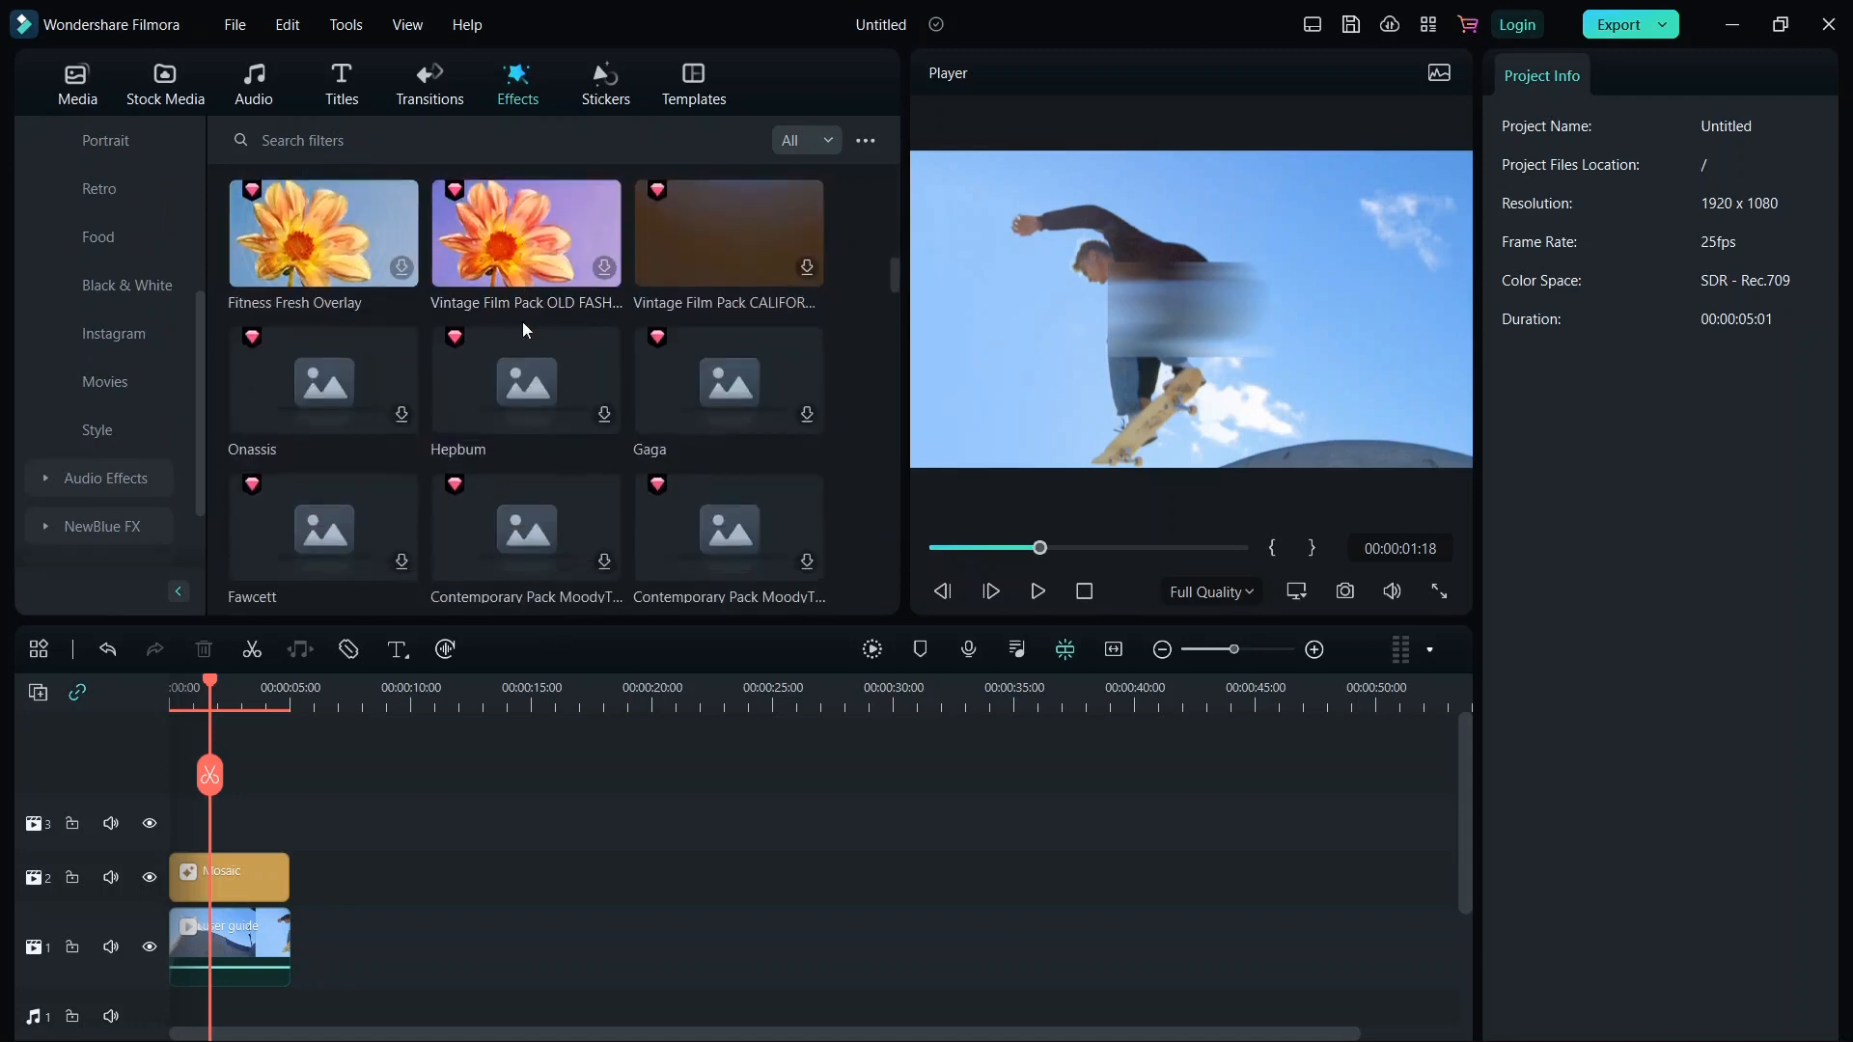
pyautogui.scroll(-1, 523, 321)
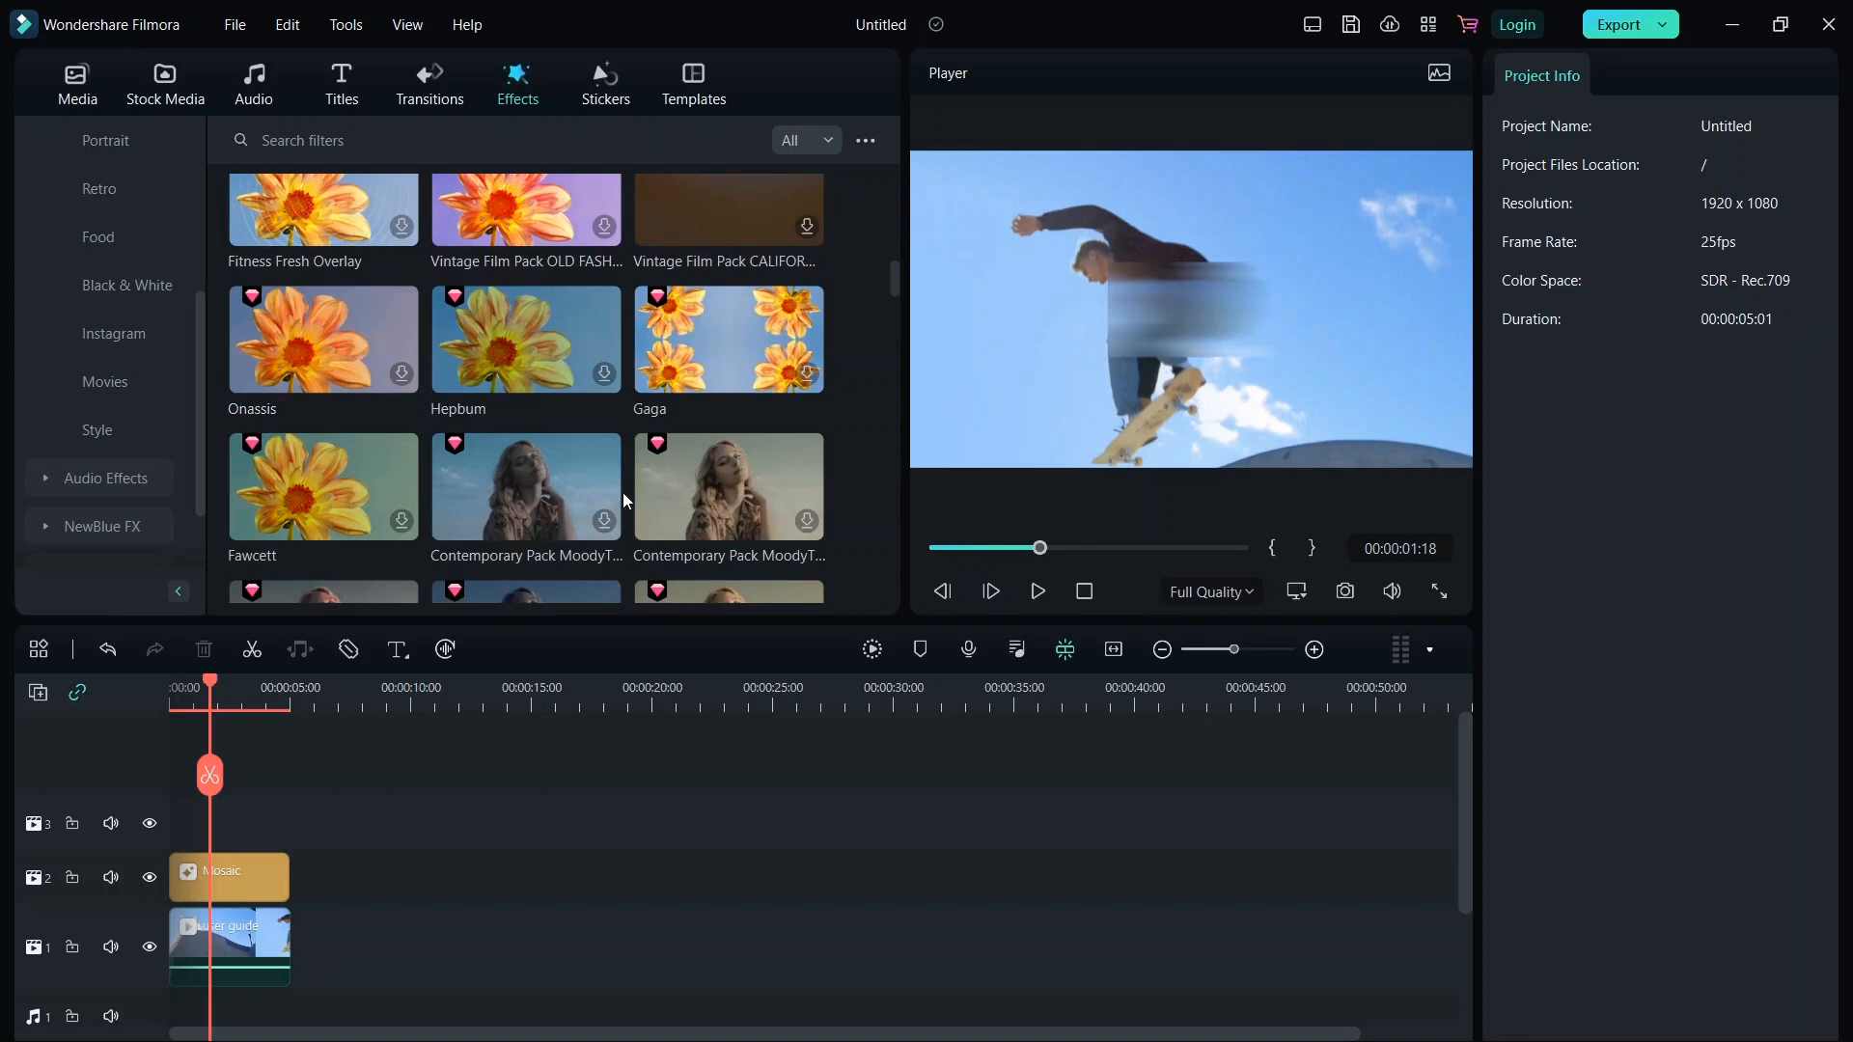
pyautogui.scroll(-2, 130, 333)
# Add the White Digital Wave 2 audio visualizer on the top track over the clip and play to preview it.
pyautogui.click(106, 385)
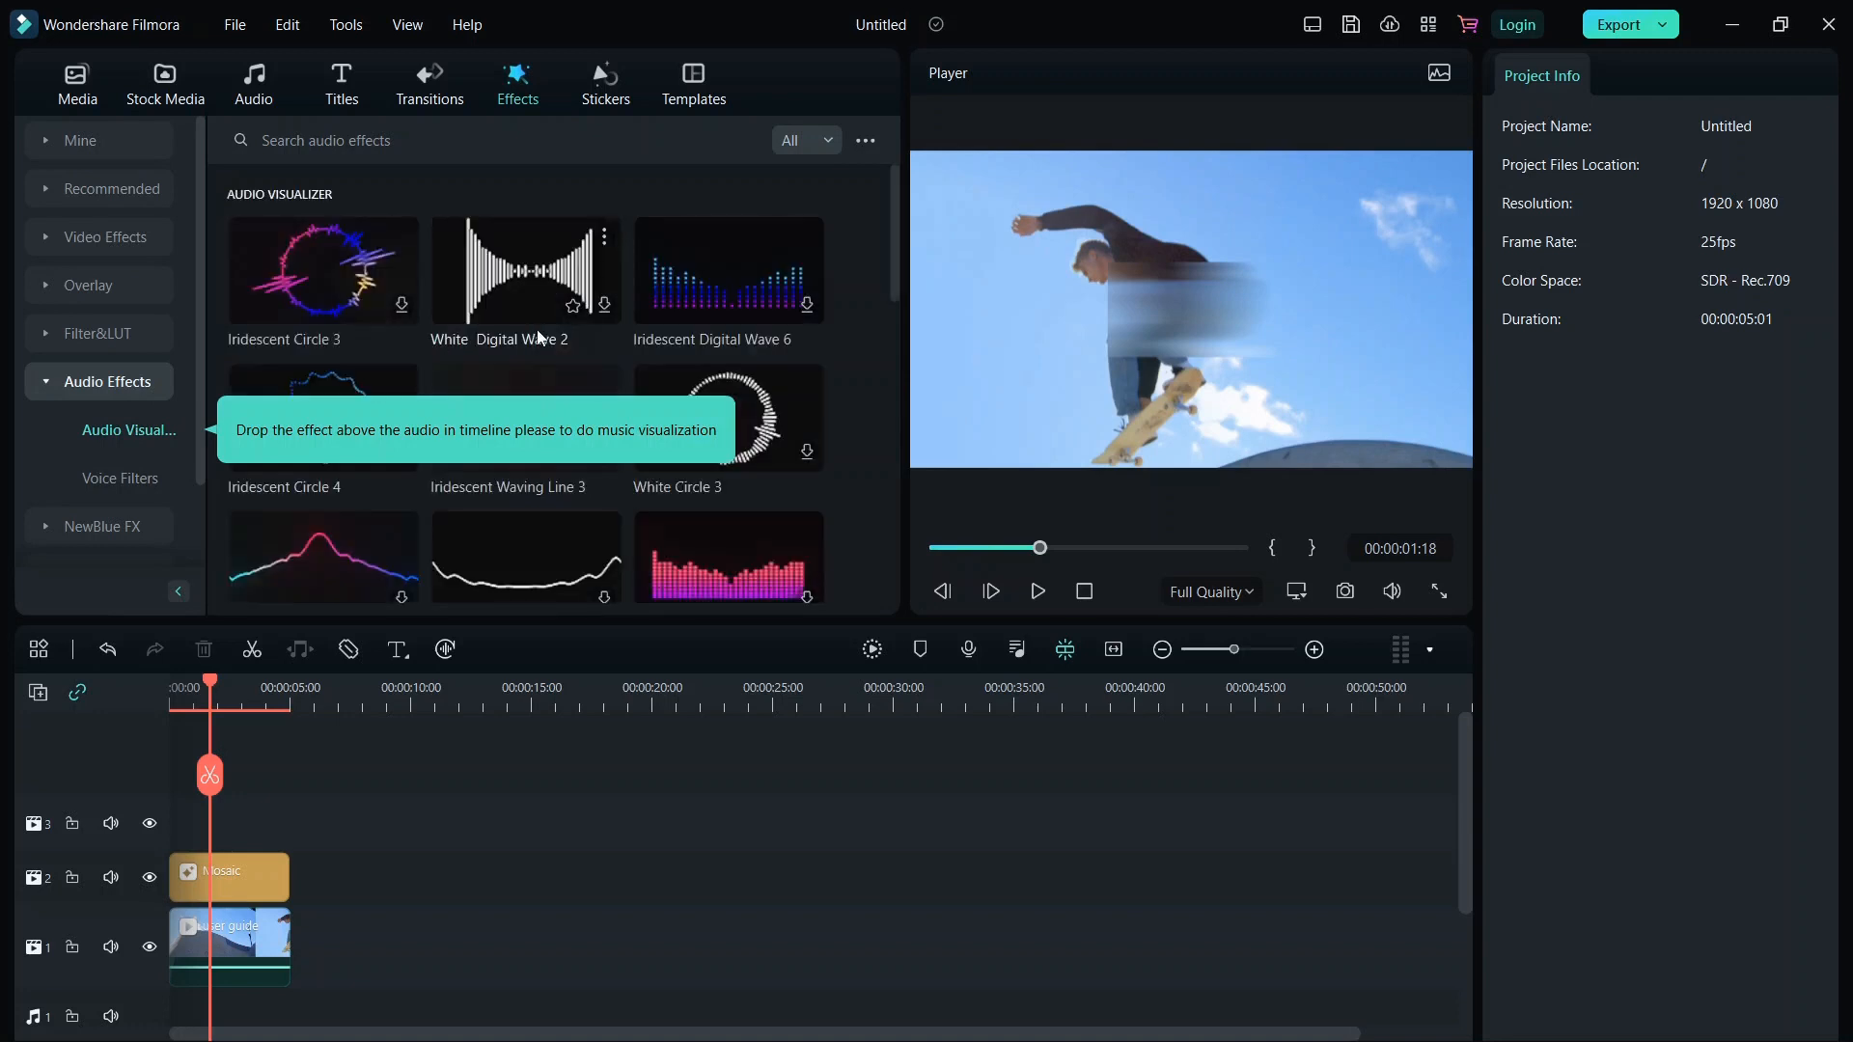
pyautogui.moveTo(529, 288); pyautogui.dragTo(226, 818)
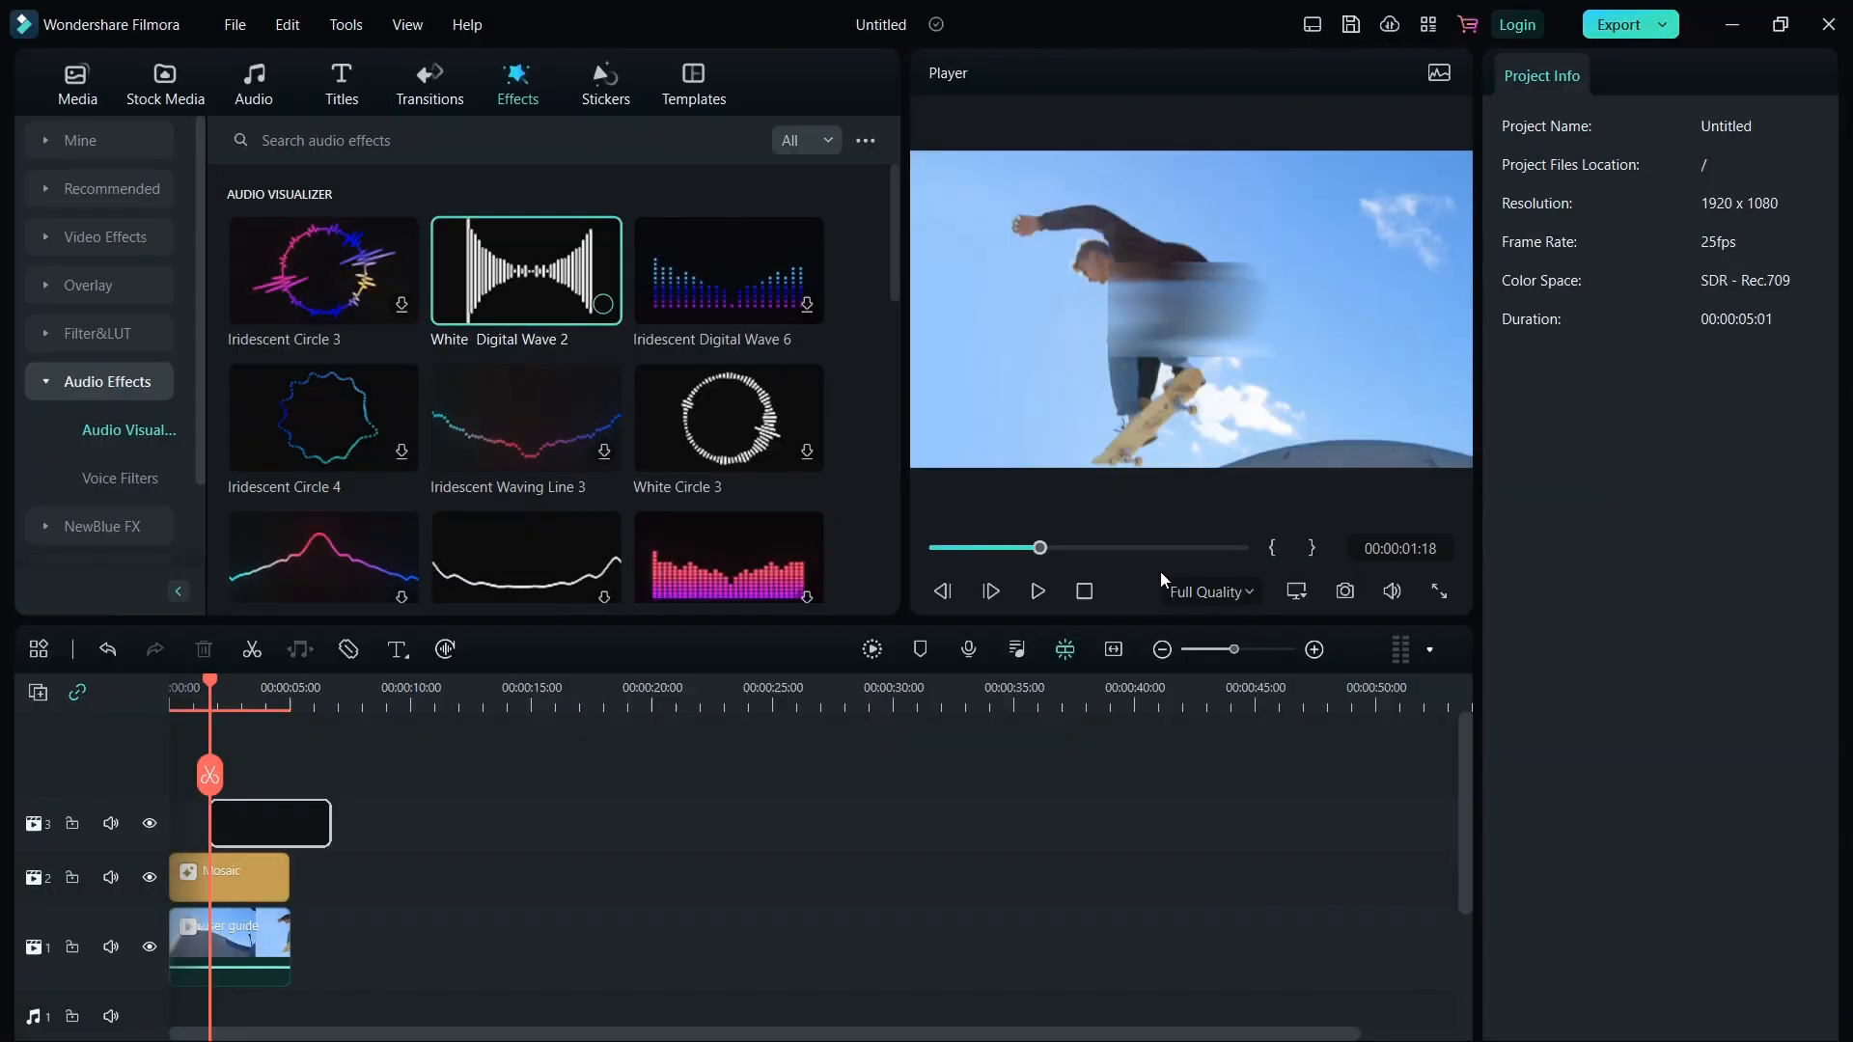
pyautogui.click(1038, 591)
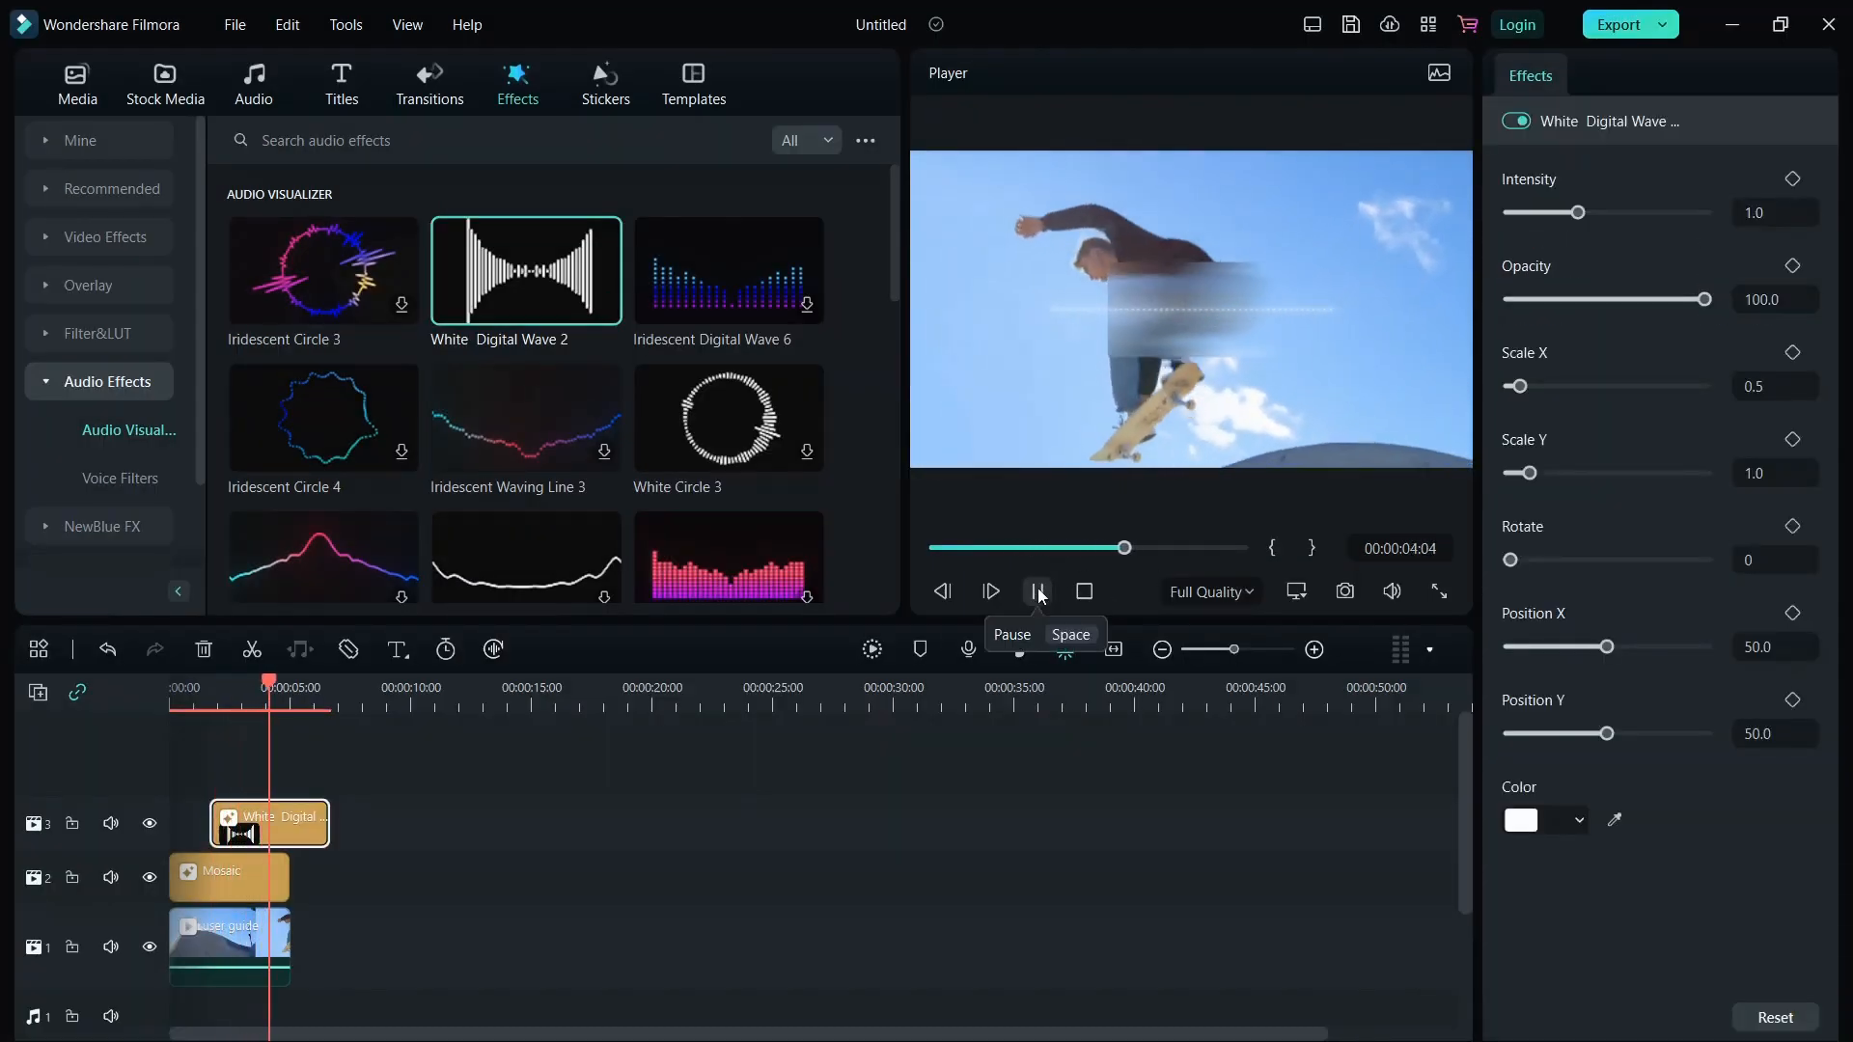
pyautogui.click(1037, 591)
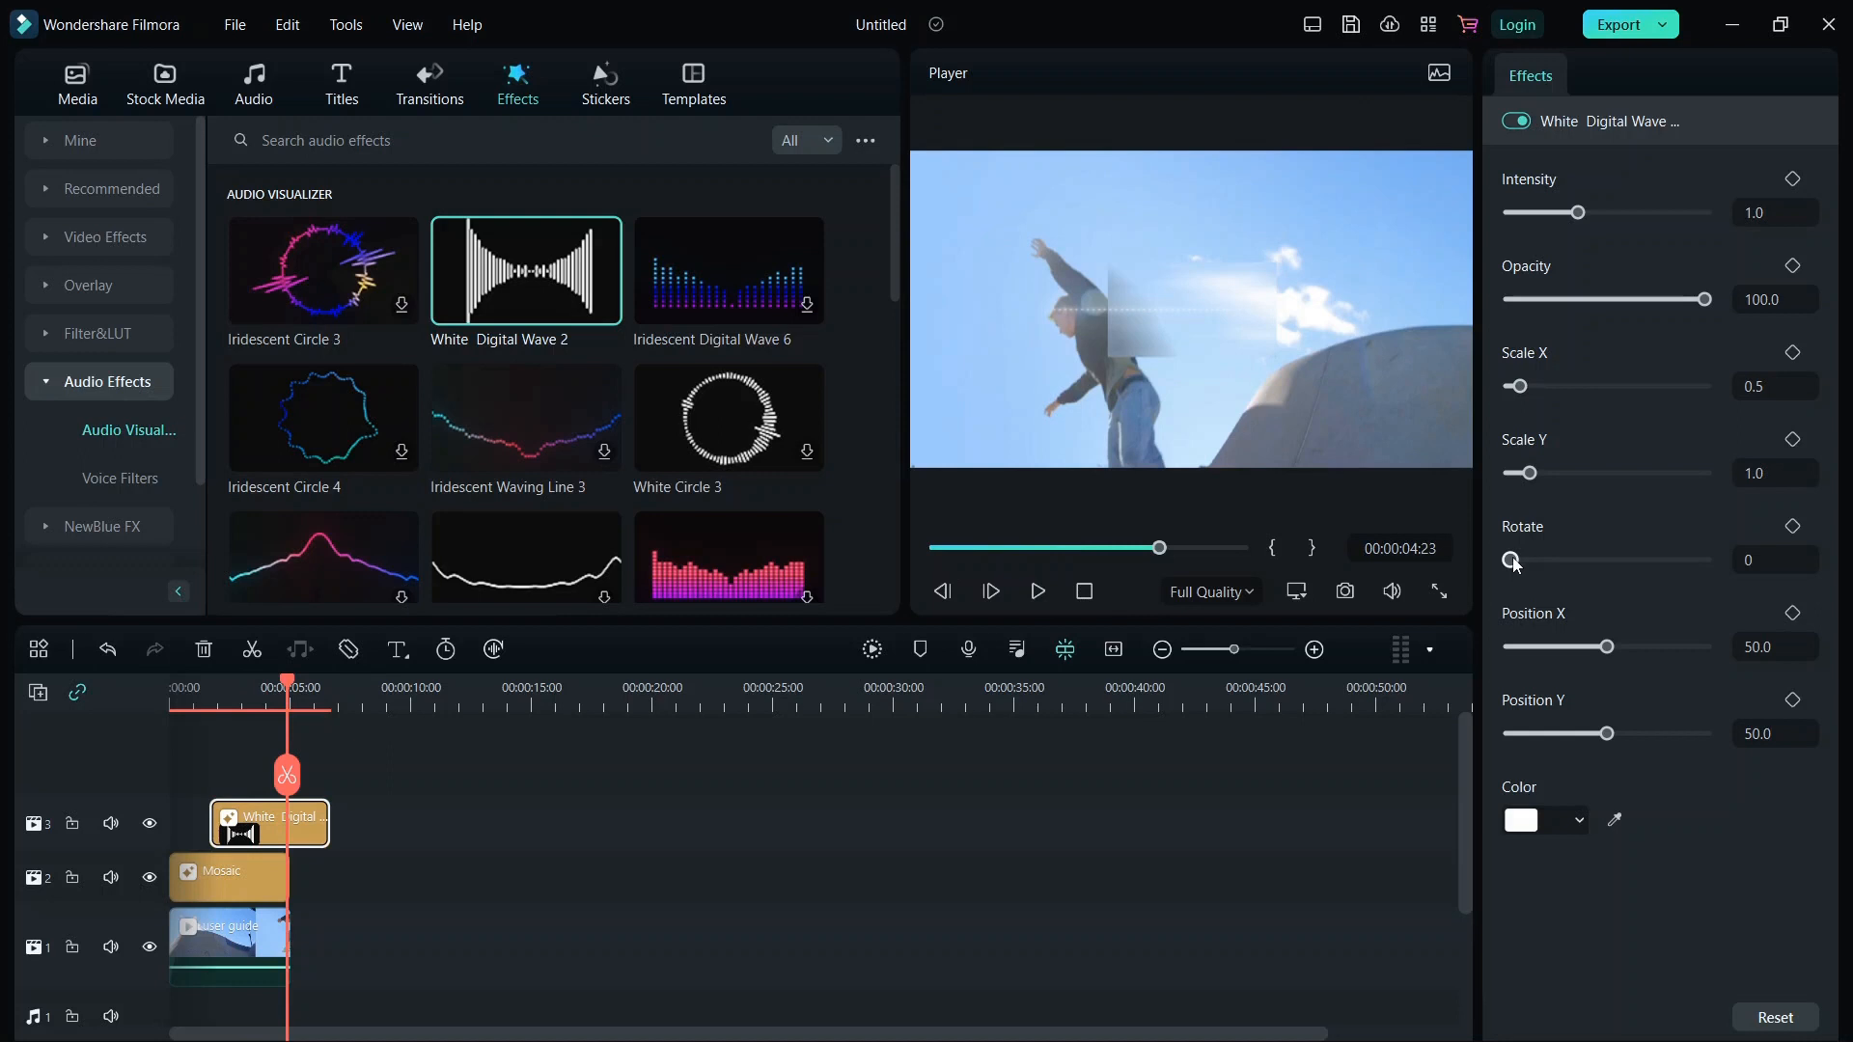
# Browse the NewBlue FX subcategories and the Filmstock section.
pyautogui.click(81, 523)
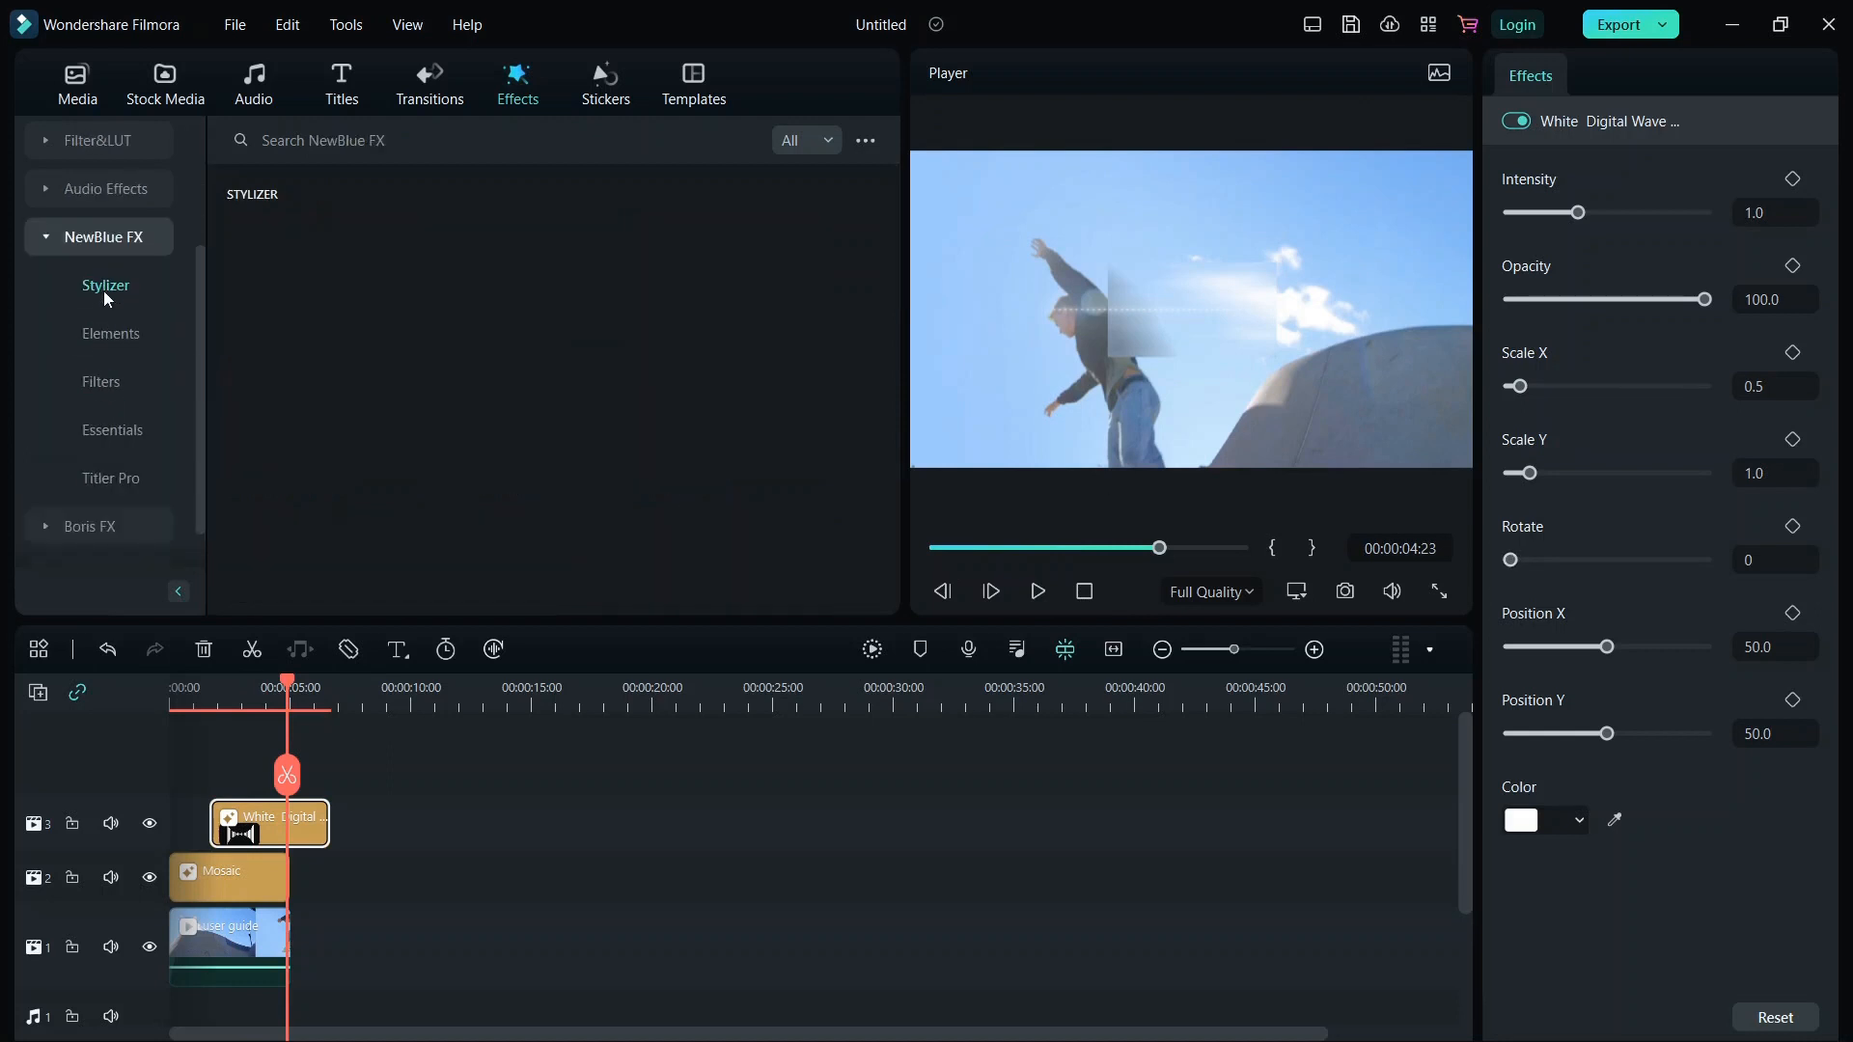
pyautogui.click(114, 333)
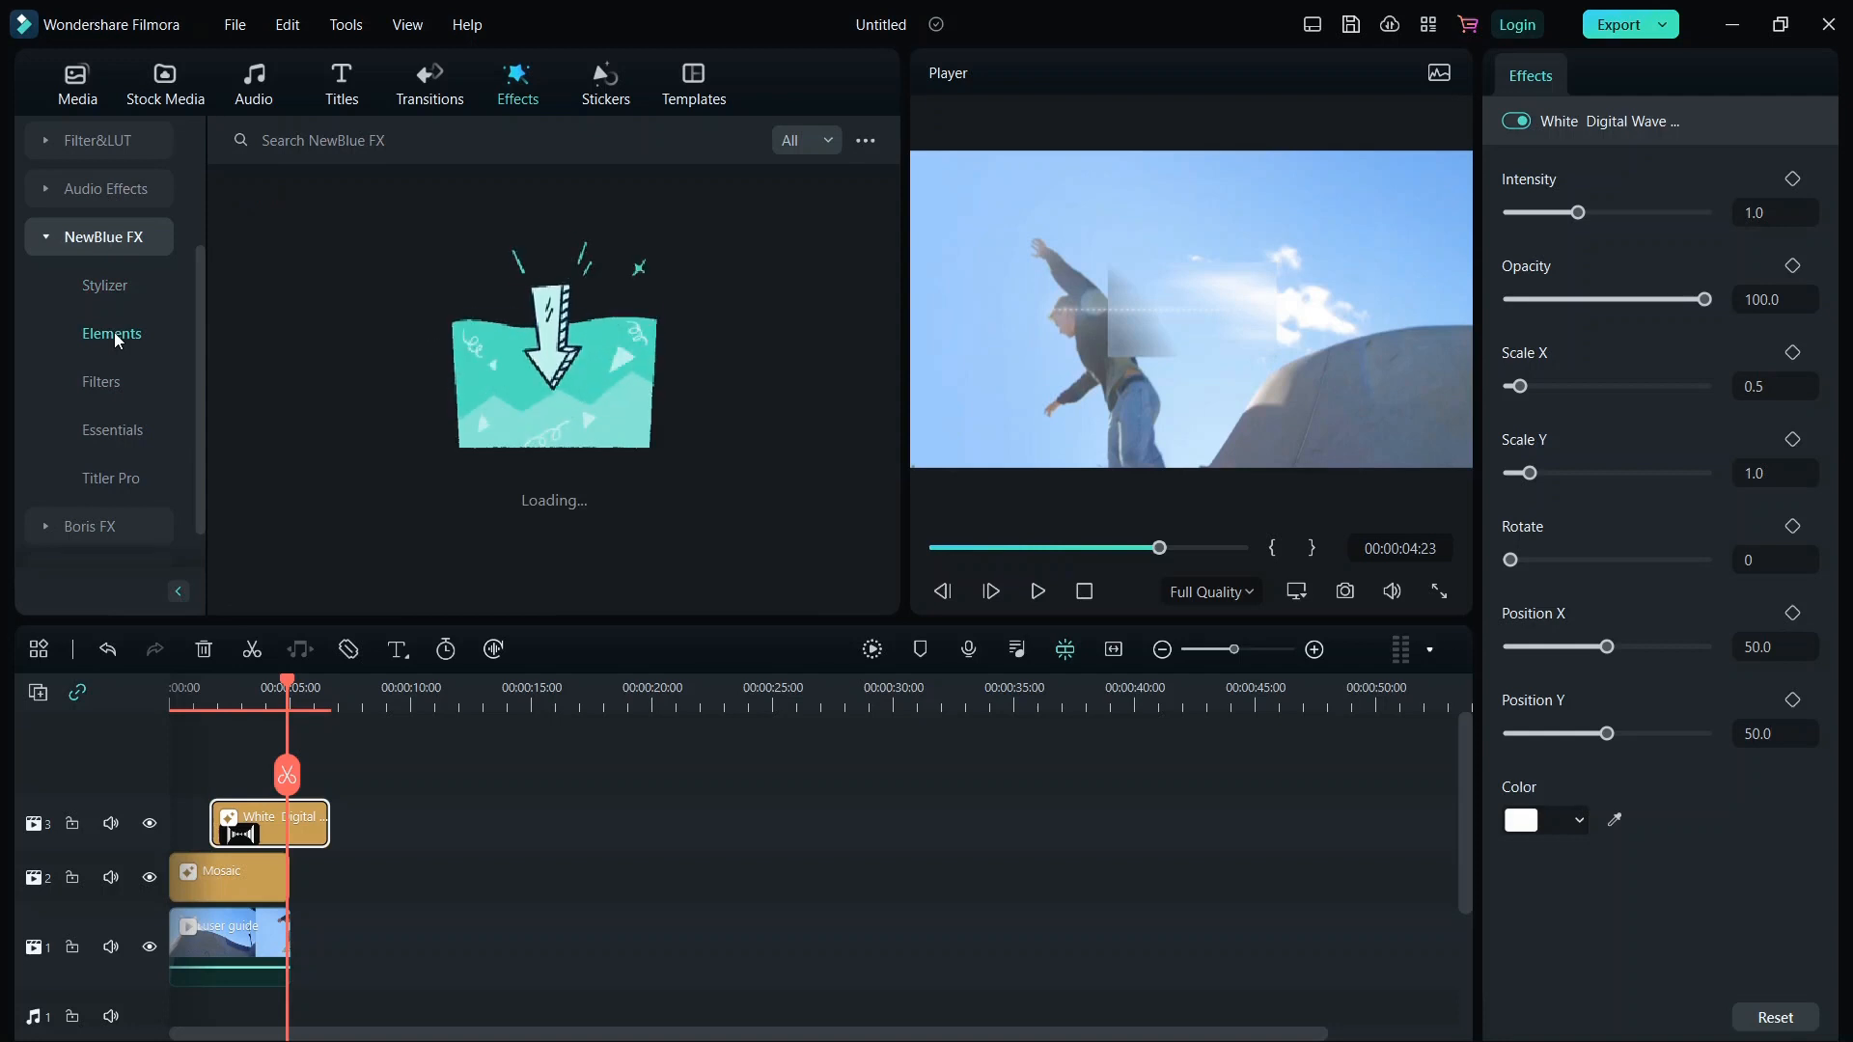
pyautogui.scroll(-1, 453, 274)
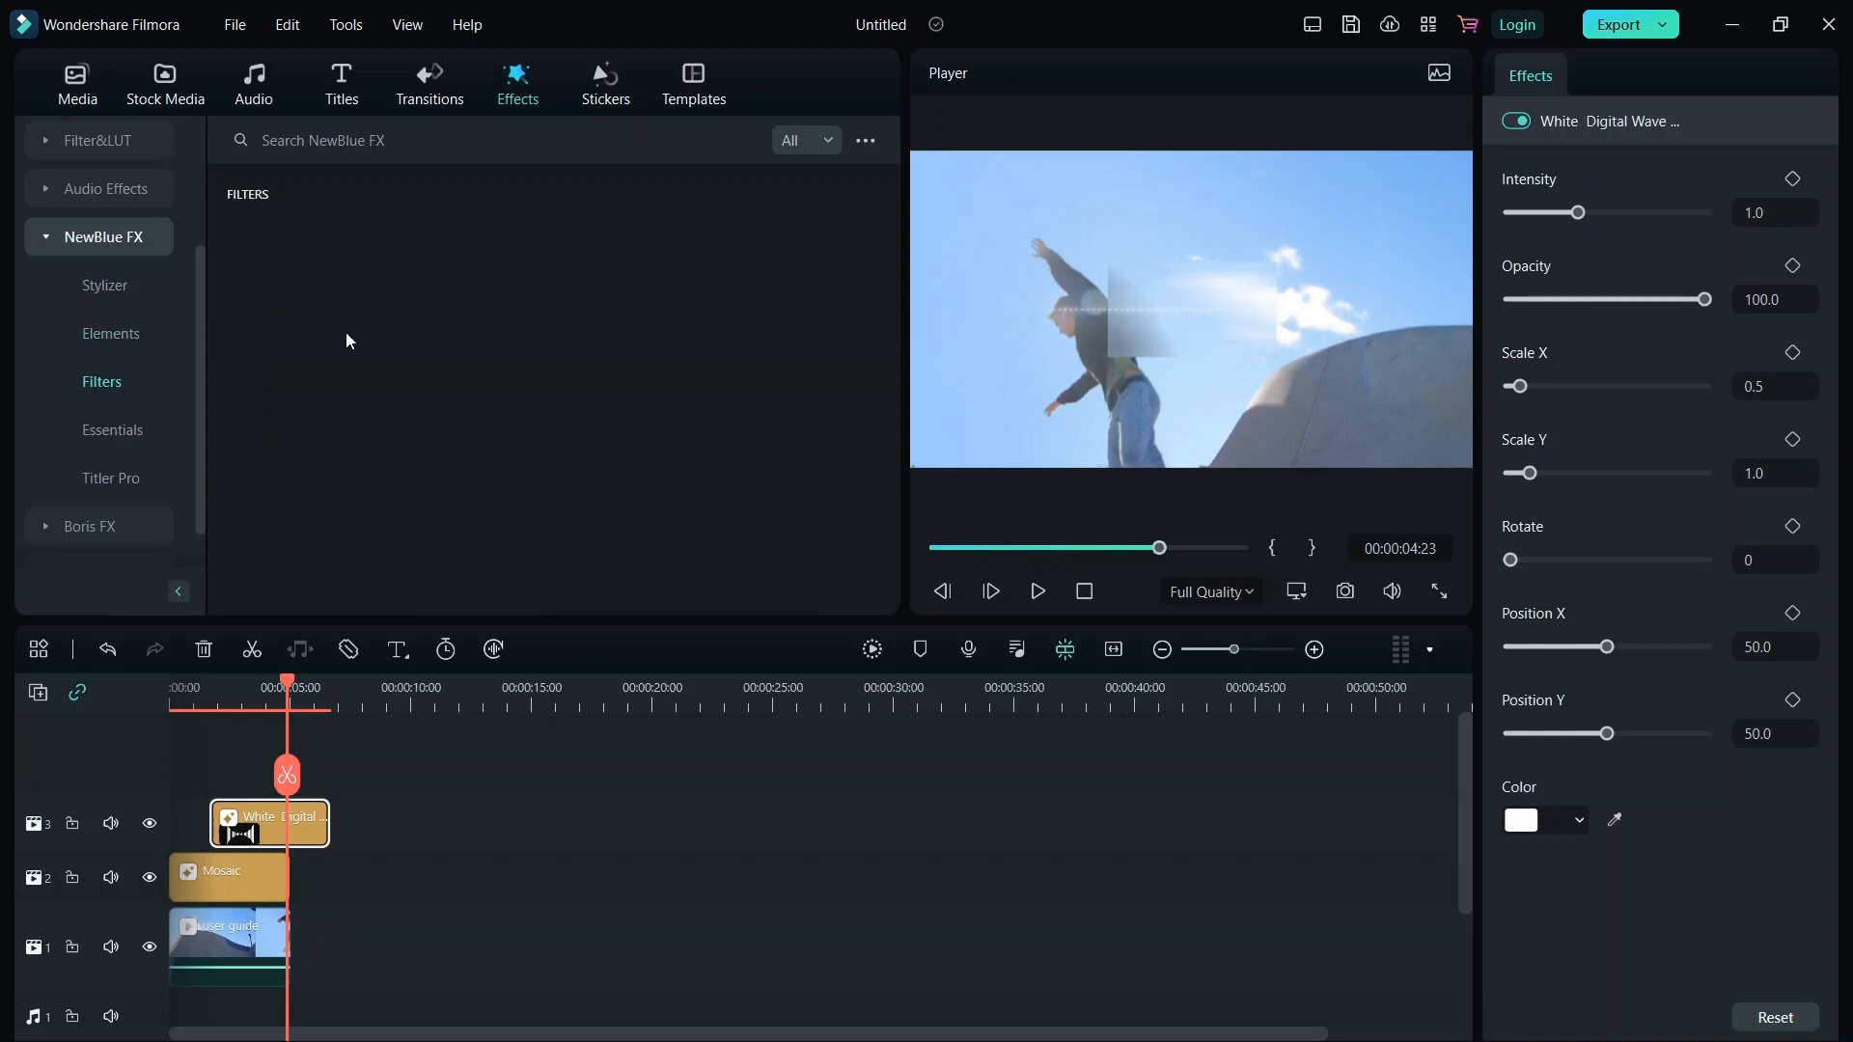
pyautogui.scroll(-1, 102, 512)
pyautogui.click(91, 532)
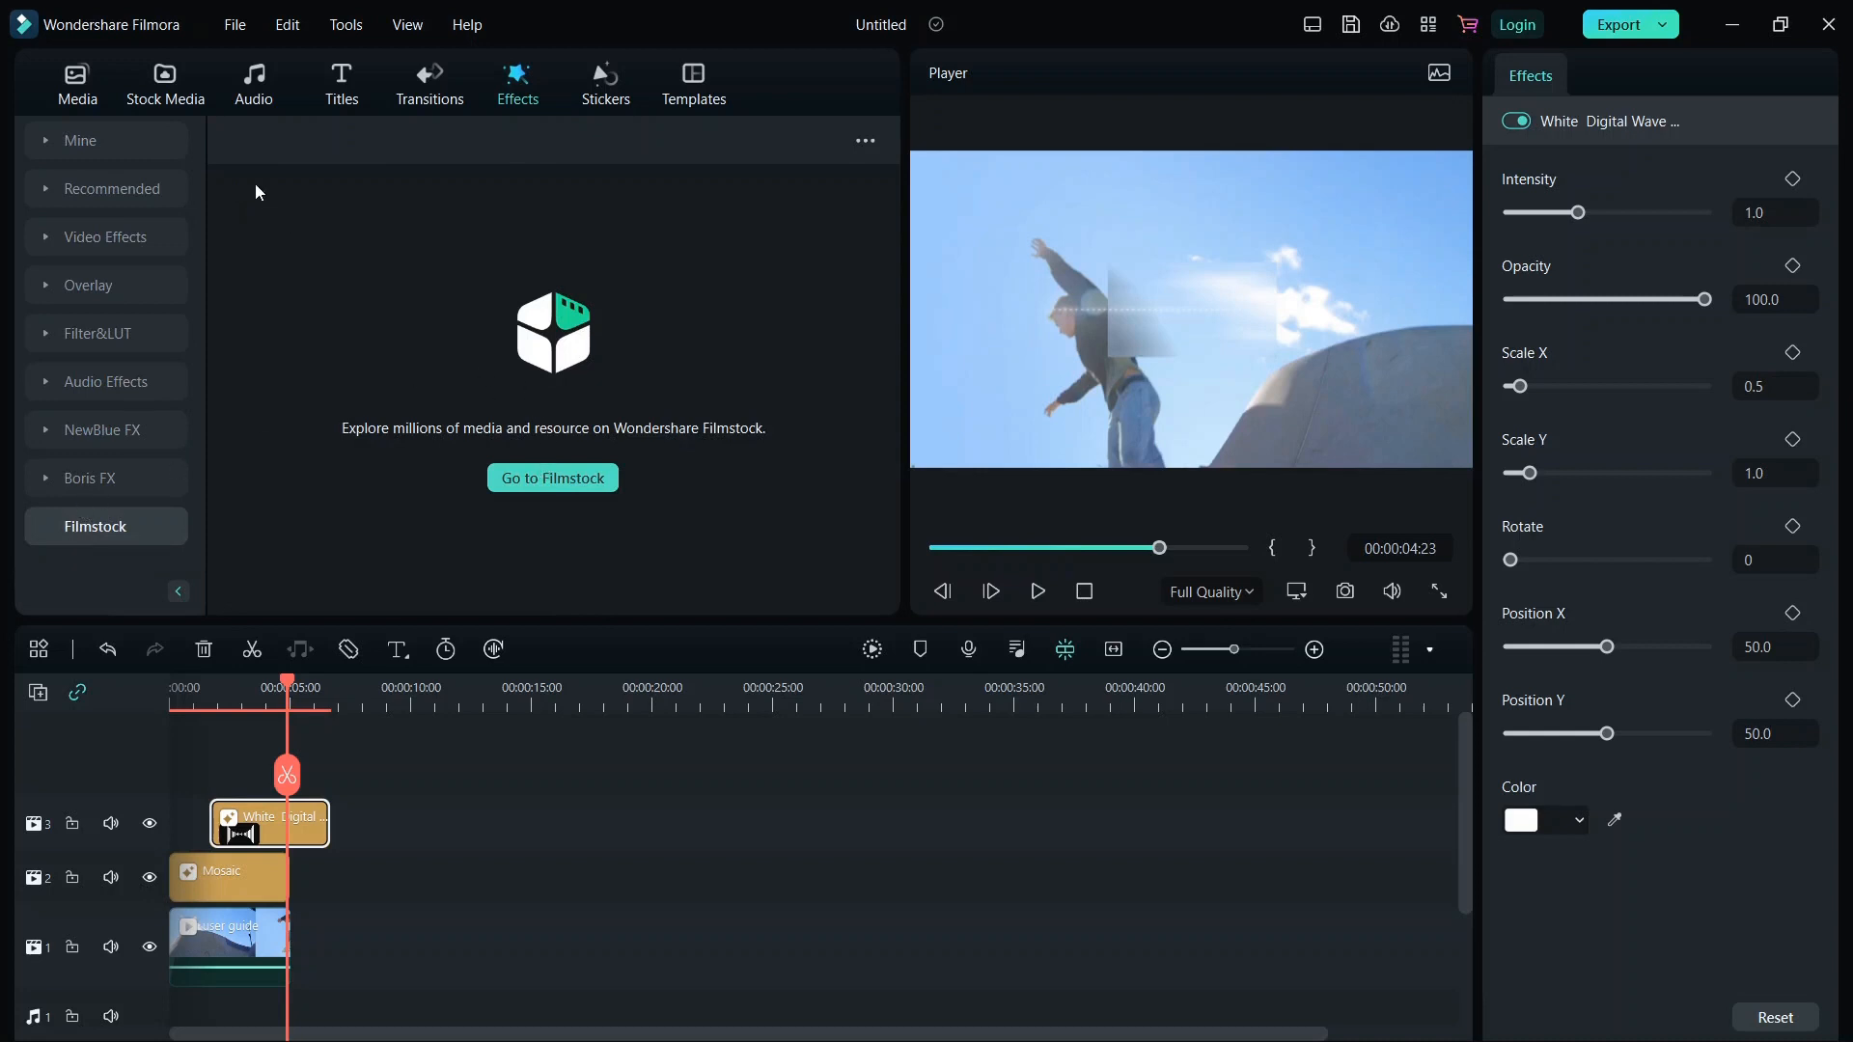
# Browse the Audio, Titles and Transitions libraries and try to download Beam Transition 5.
pyautogui.click(231, 88)
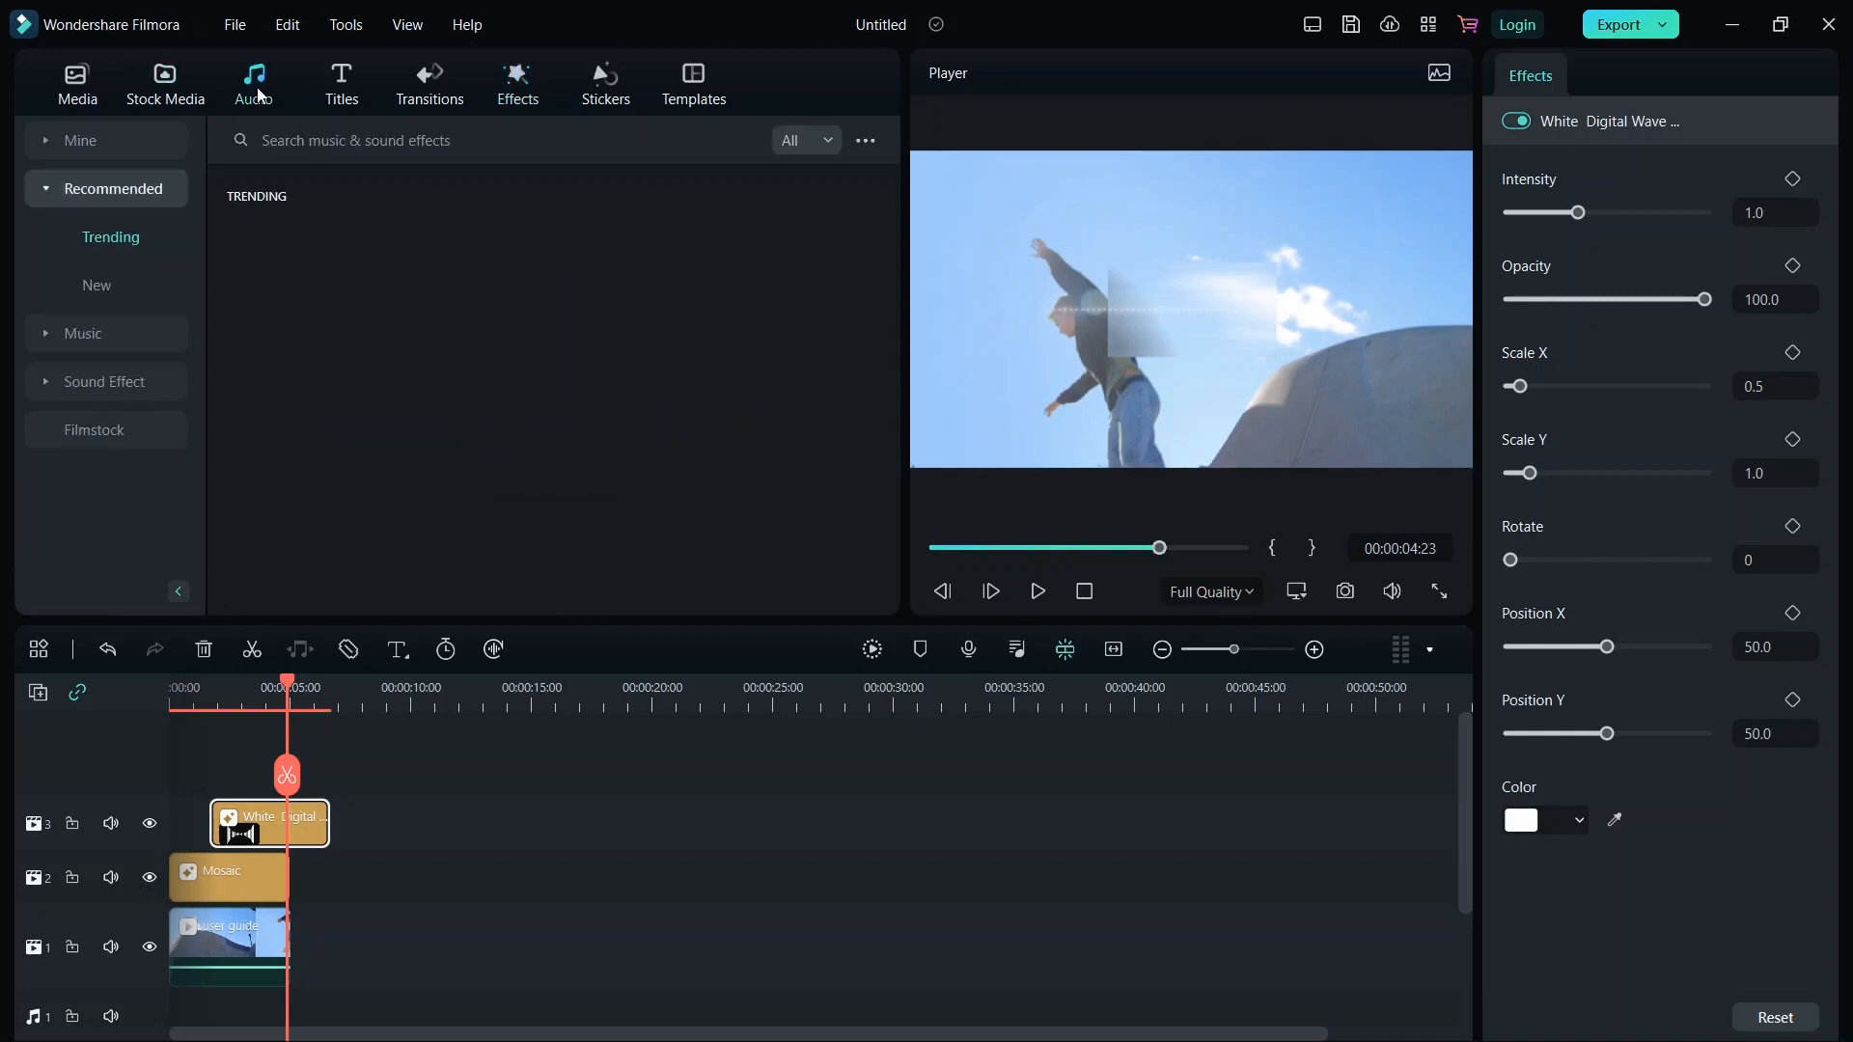
pyautogui.click(354, 89)
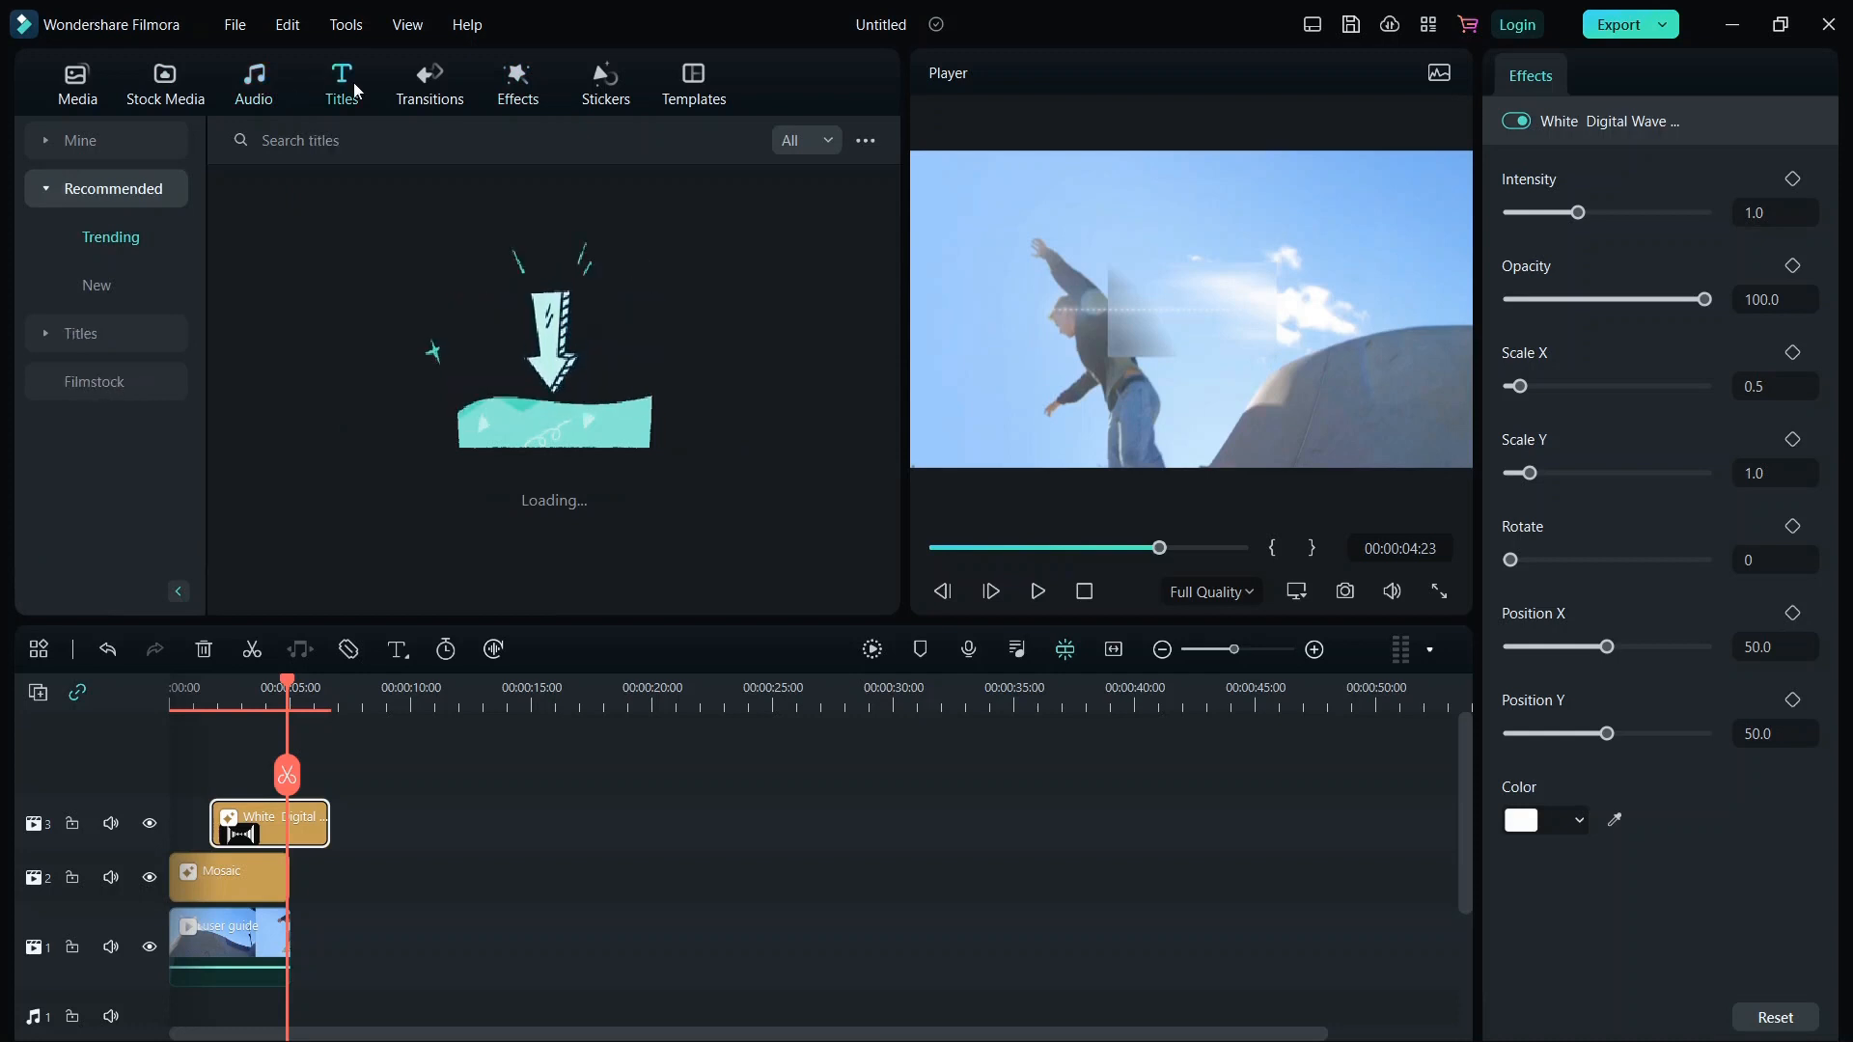
pyautogui.click(434, 93)
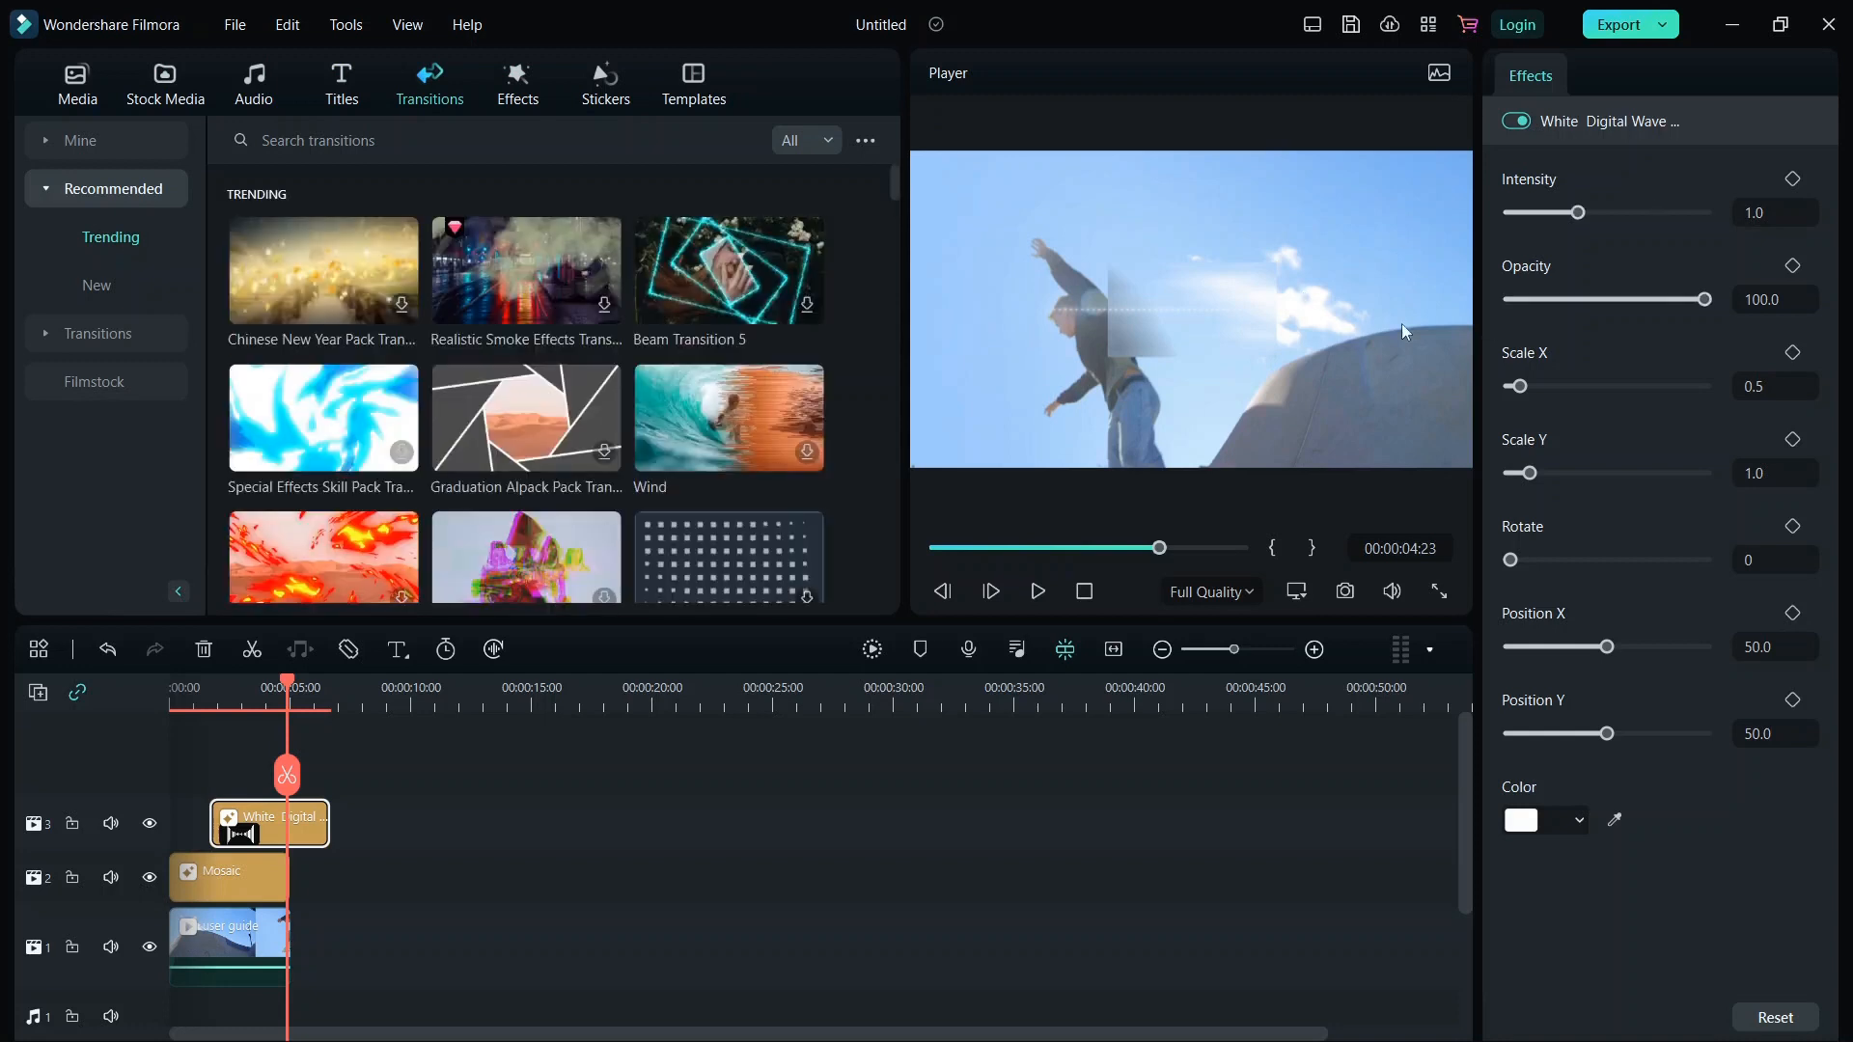
pyautogui.click(688, 278)
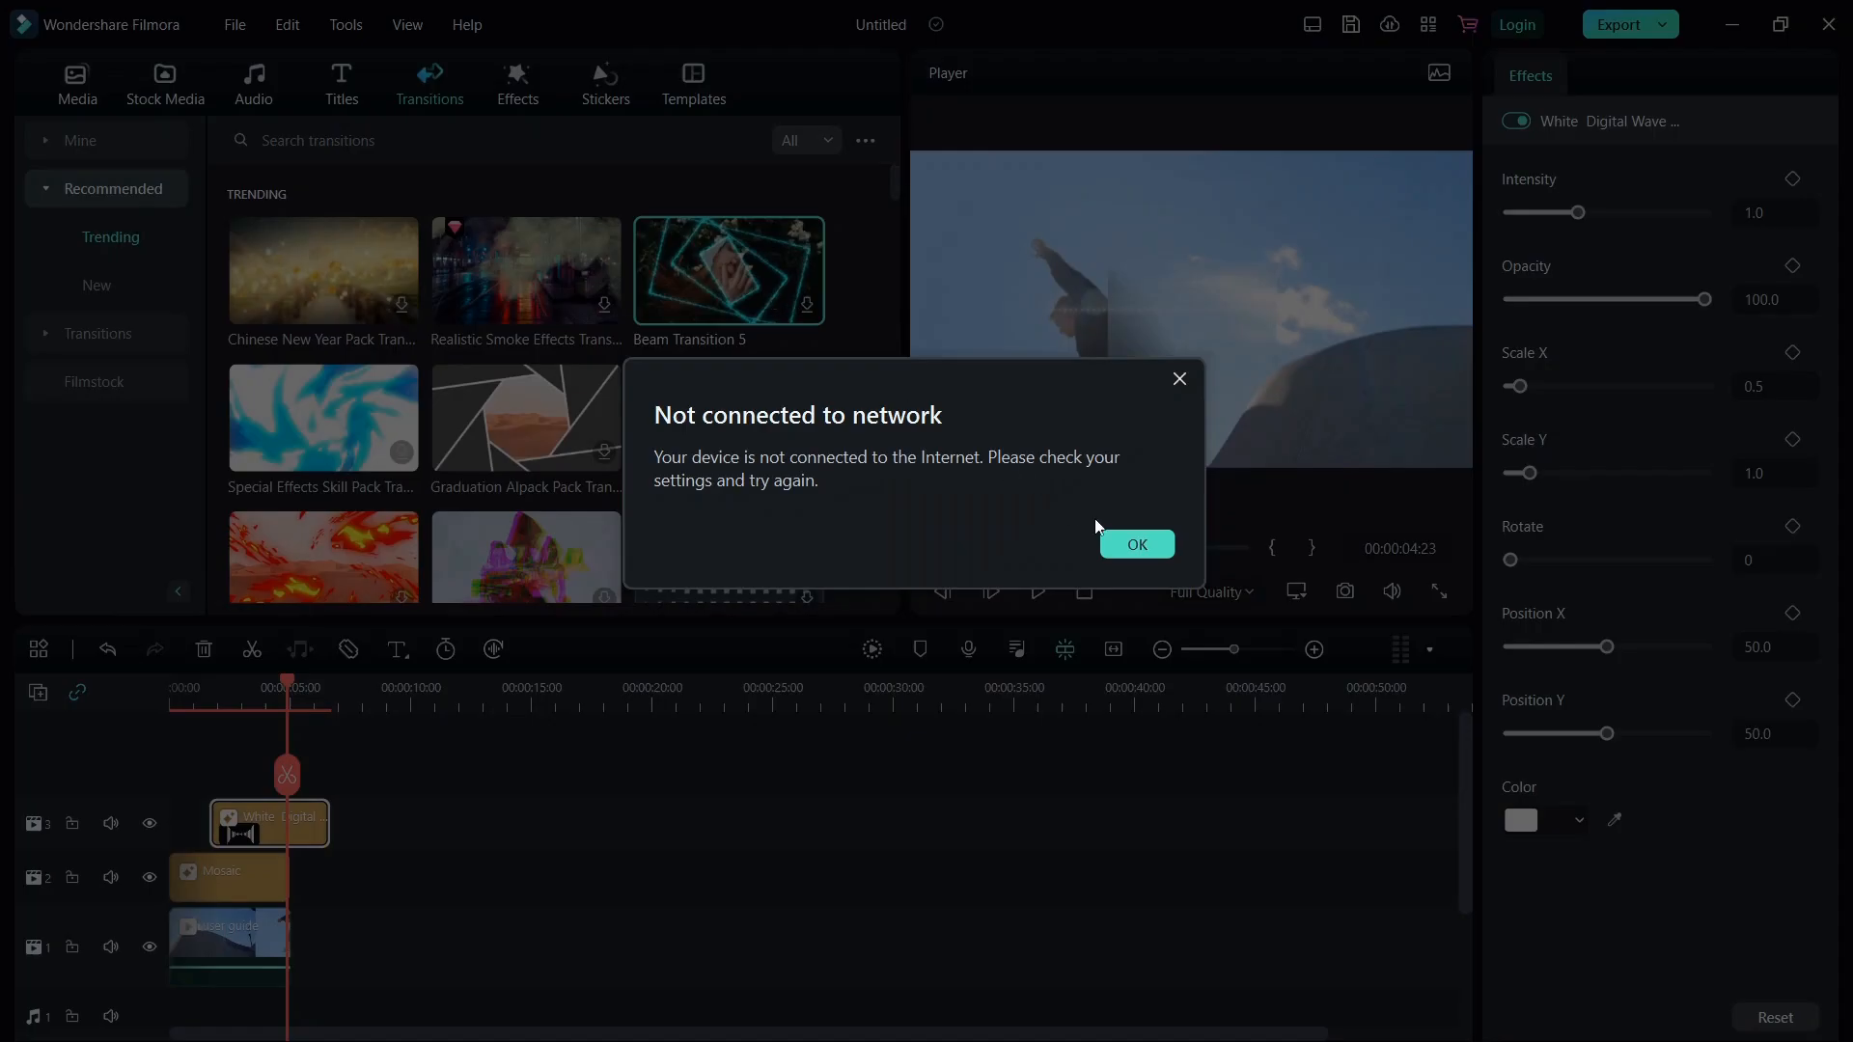
pyautogui.click(1126, 545)
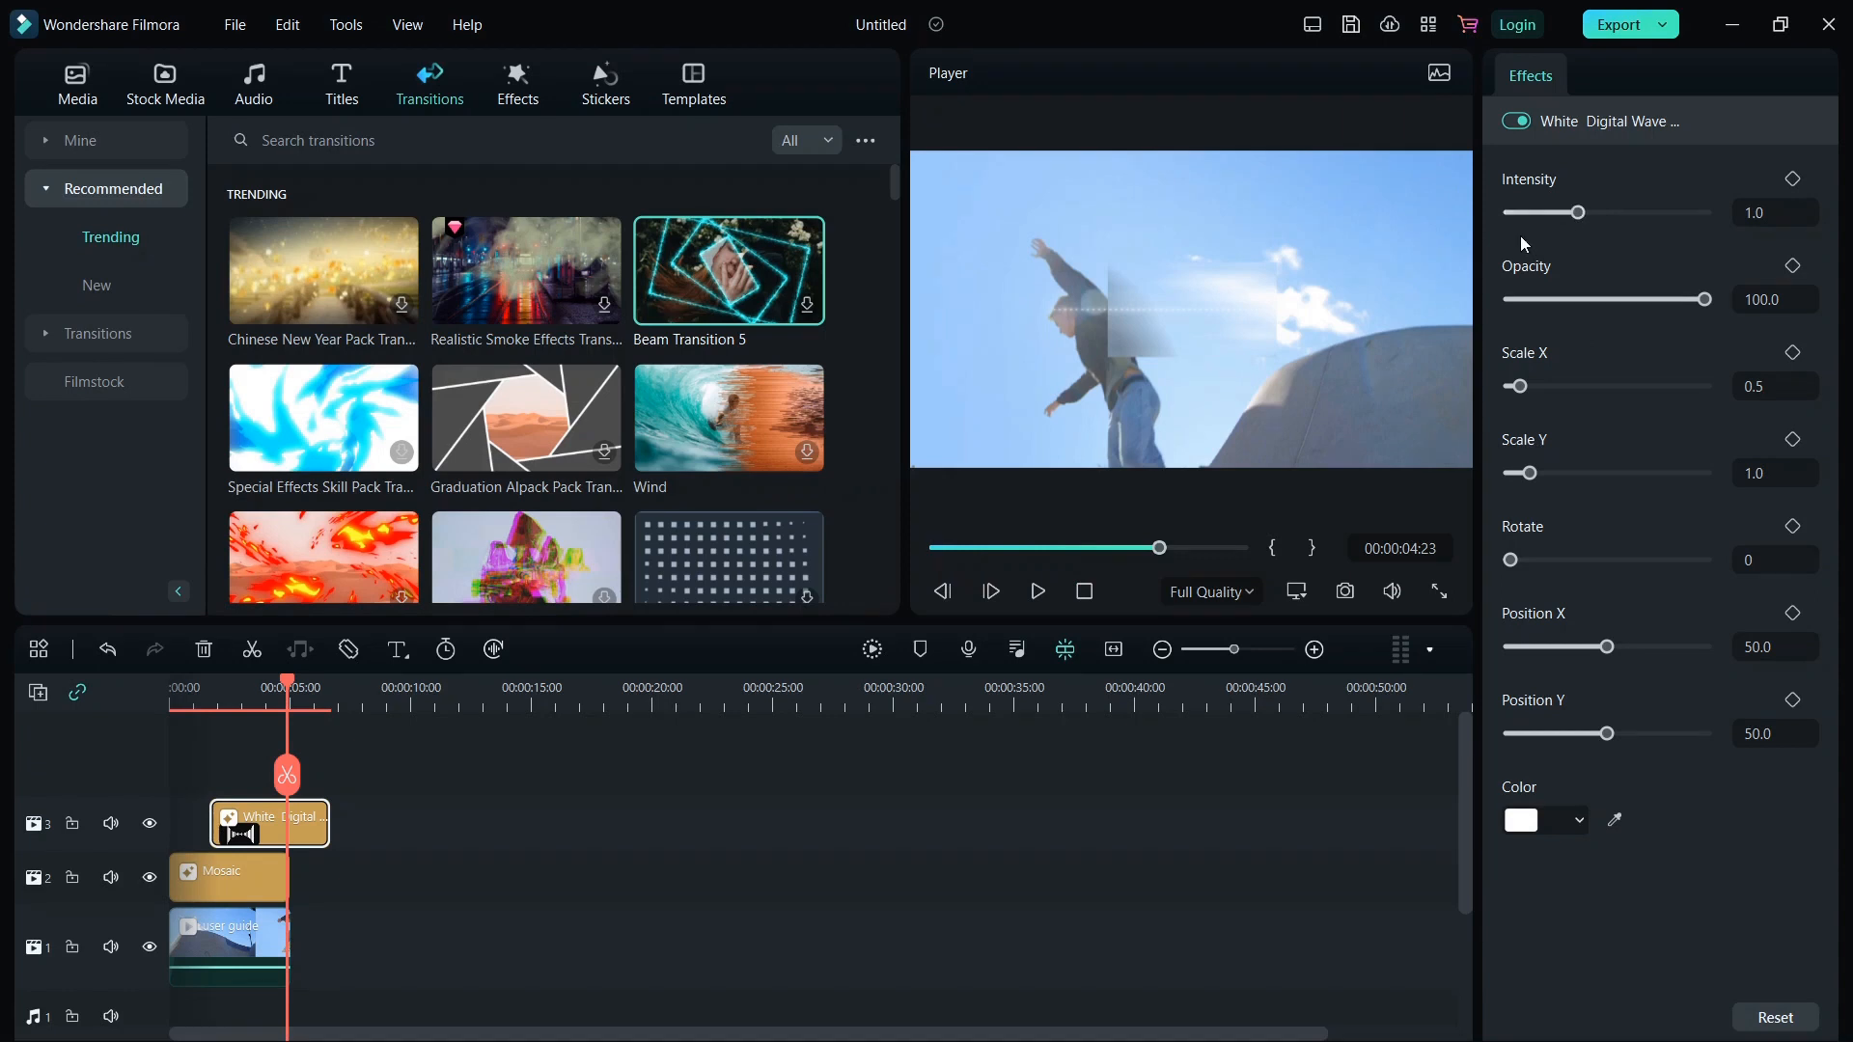
# Select the video clip and review its Video, Audio, Color and Speed properties.
pyautogui.click(239, 942)
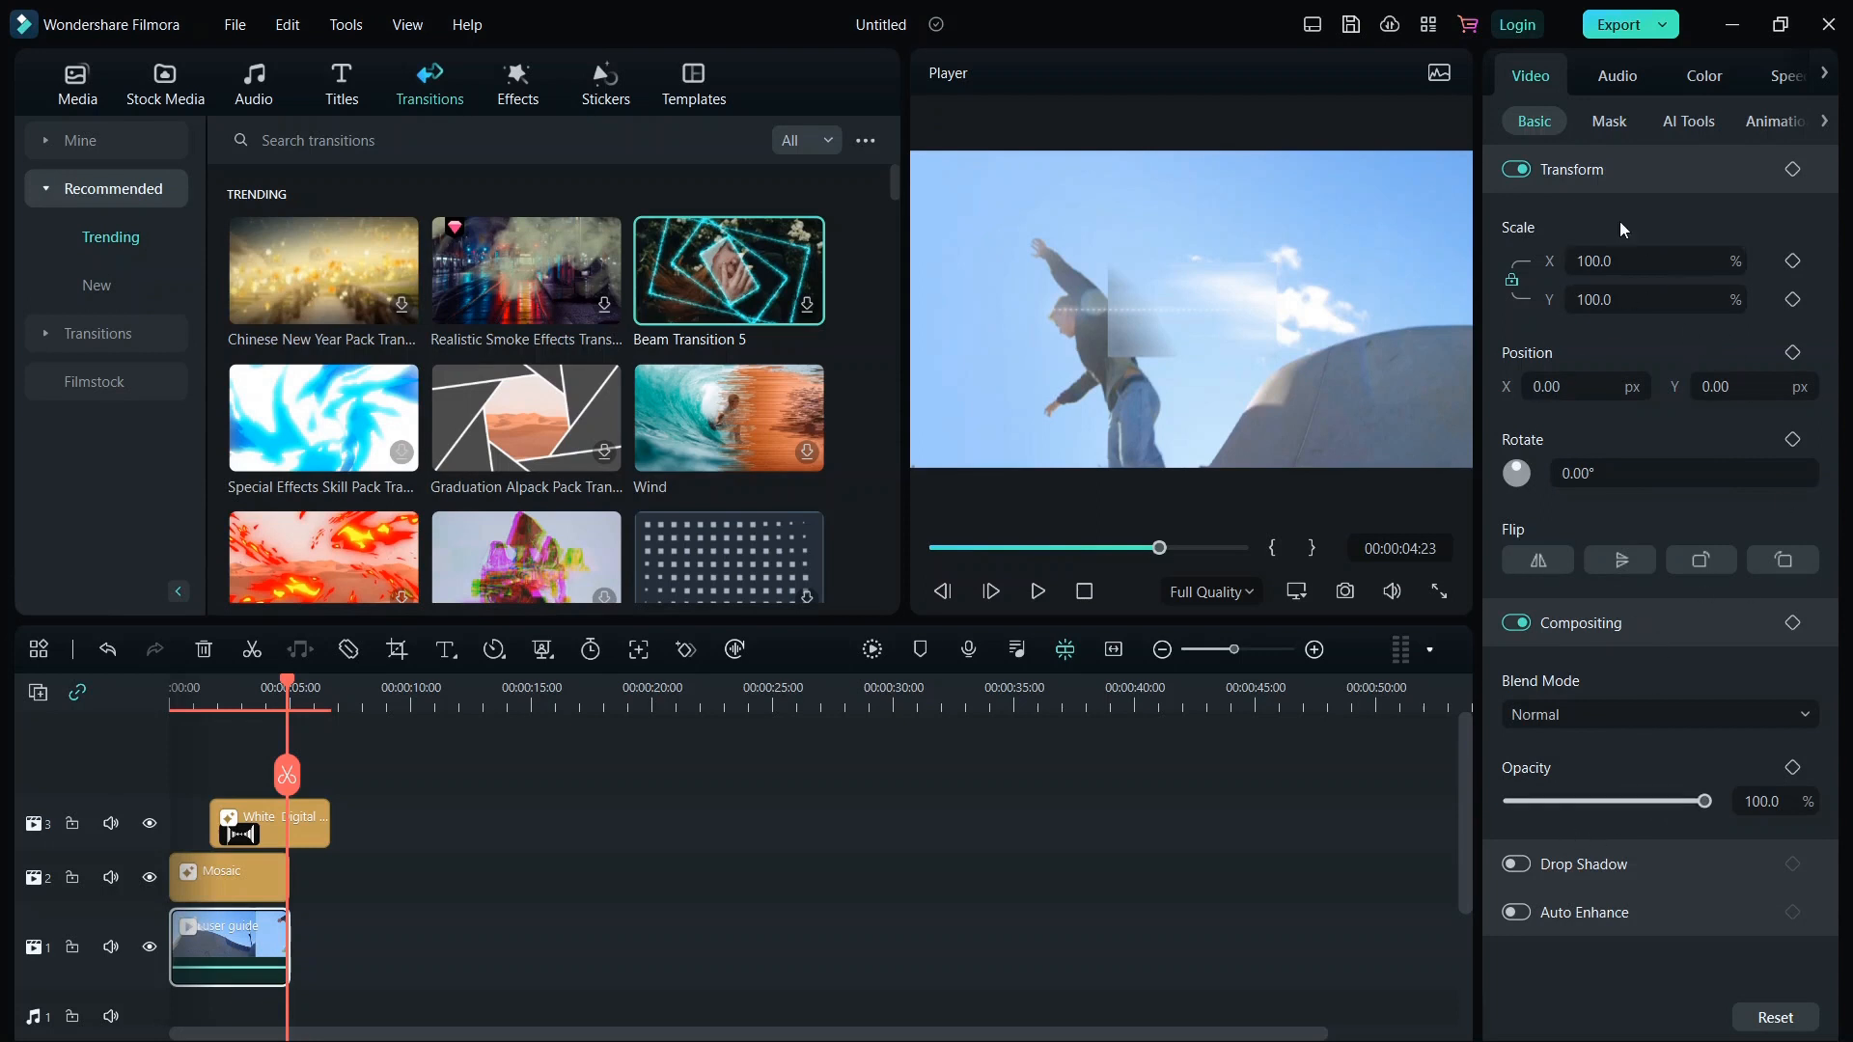
pyautogui.click(1627, 83)
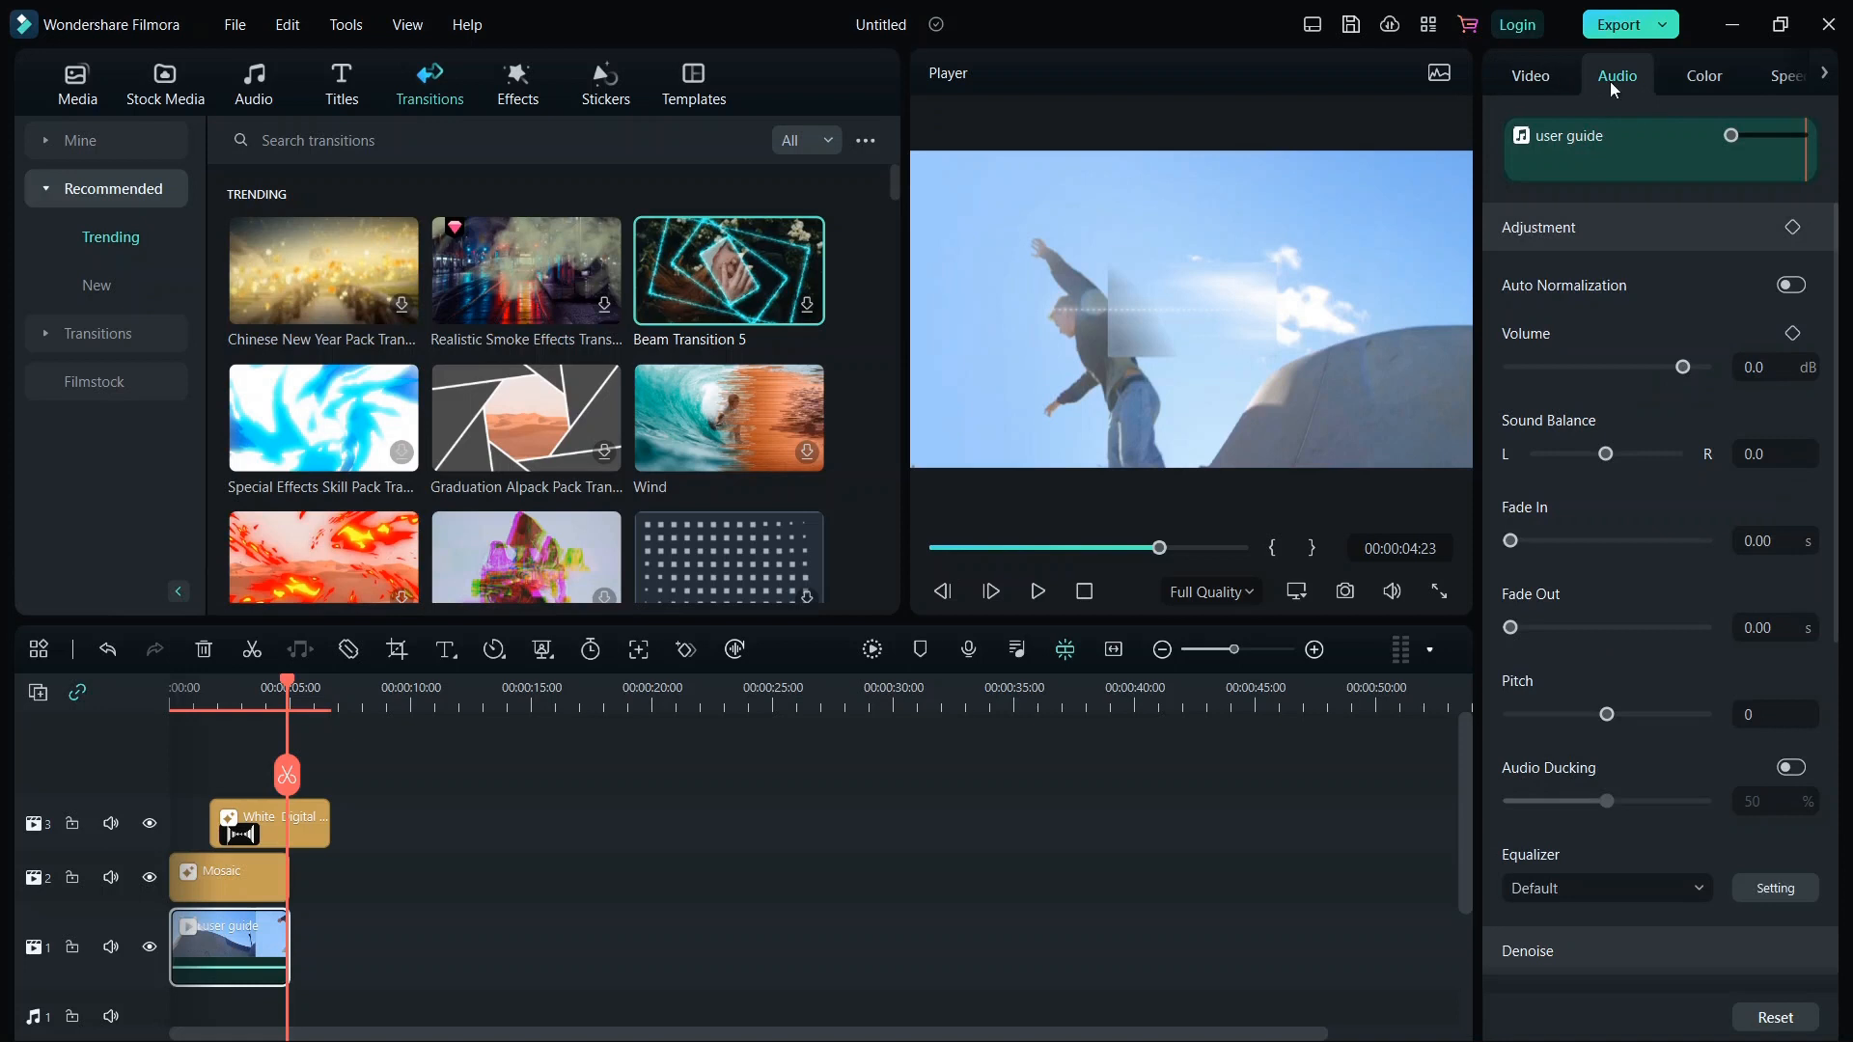
pyautogui.click(1708, 76)
pyautogui.click(1783, 76)
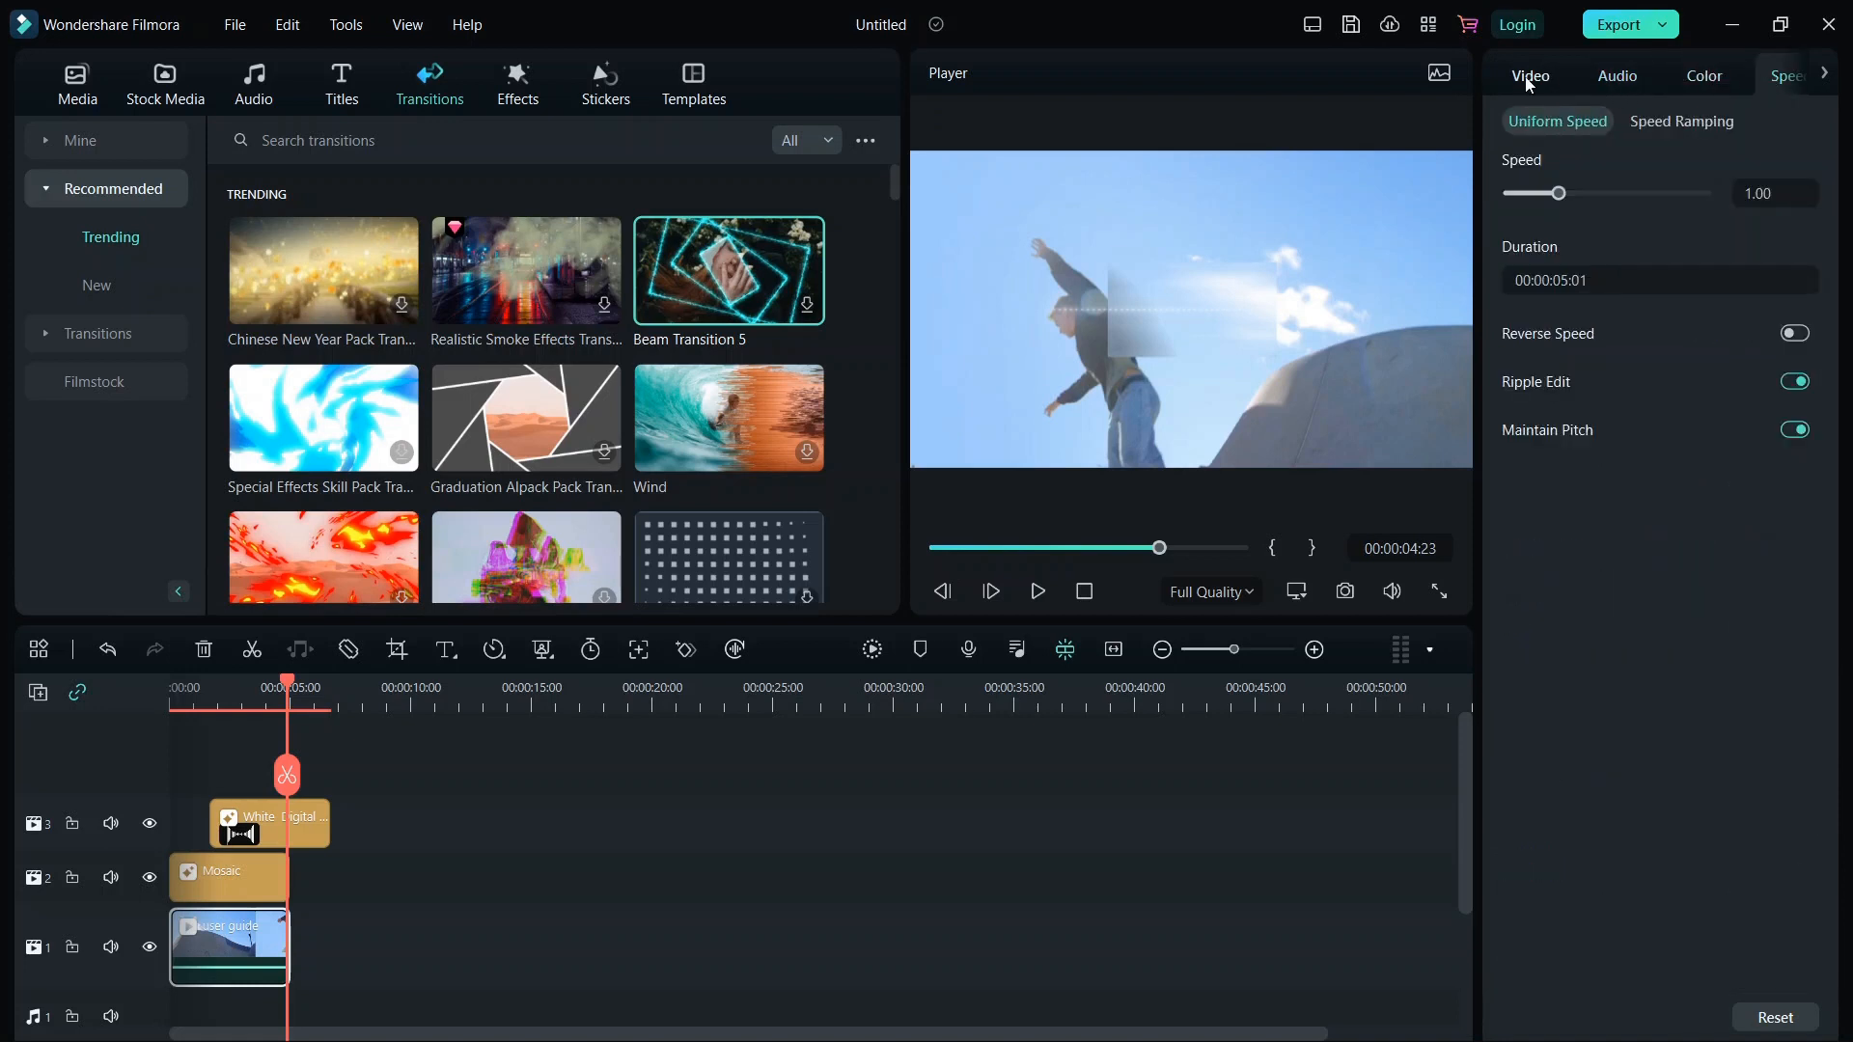